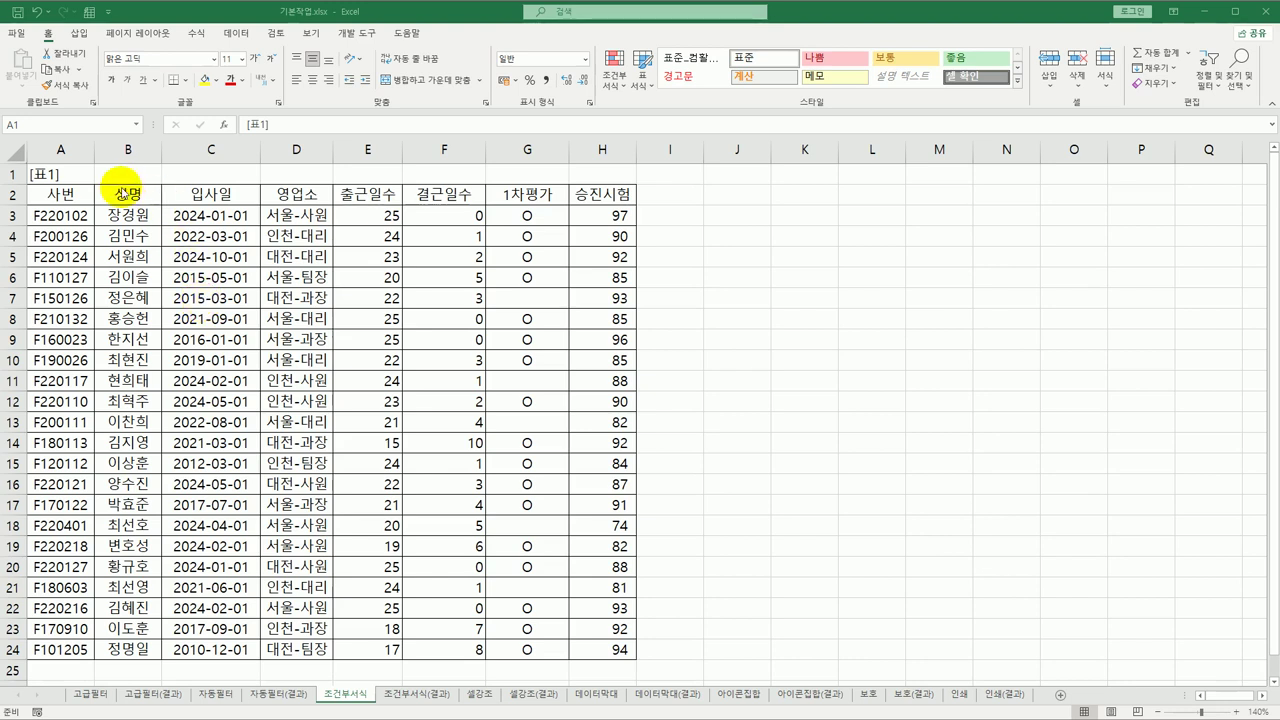
click(57, 168)
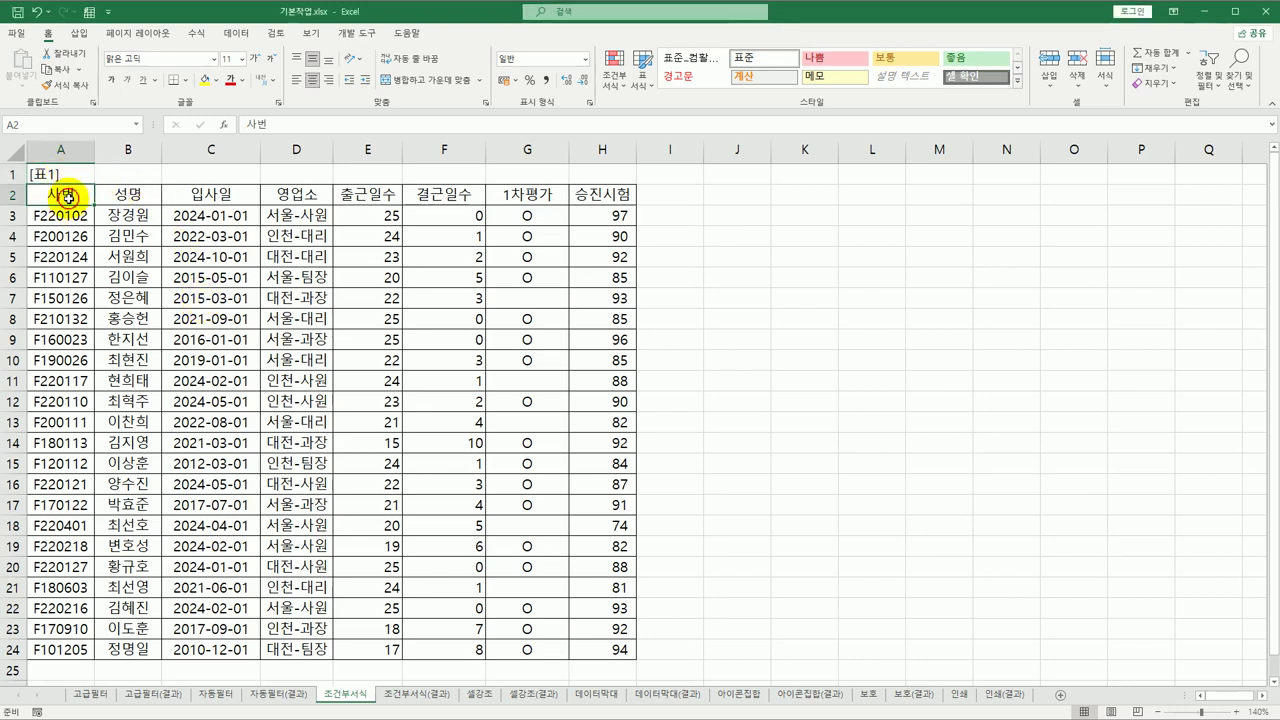
click(606, 200)
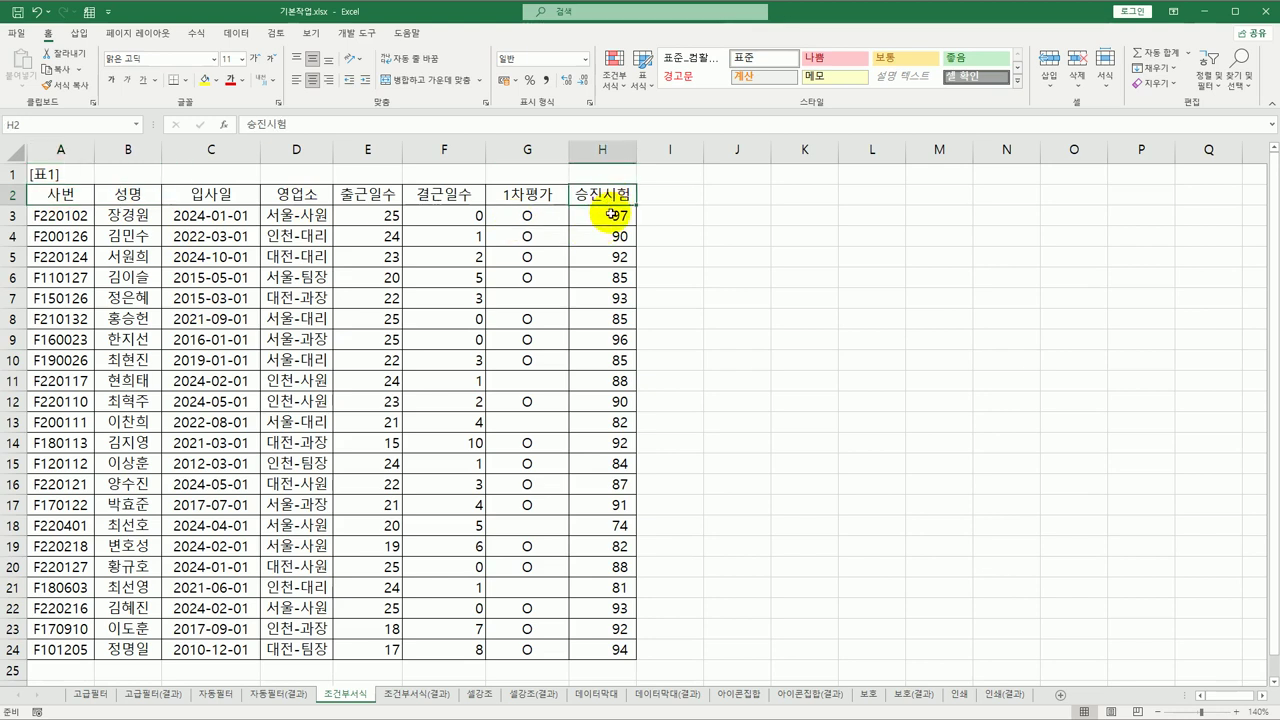
click(78, 216)
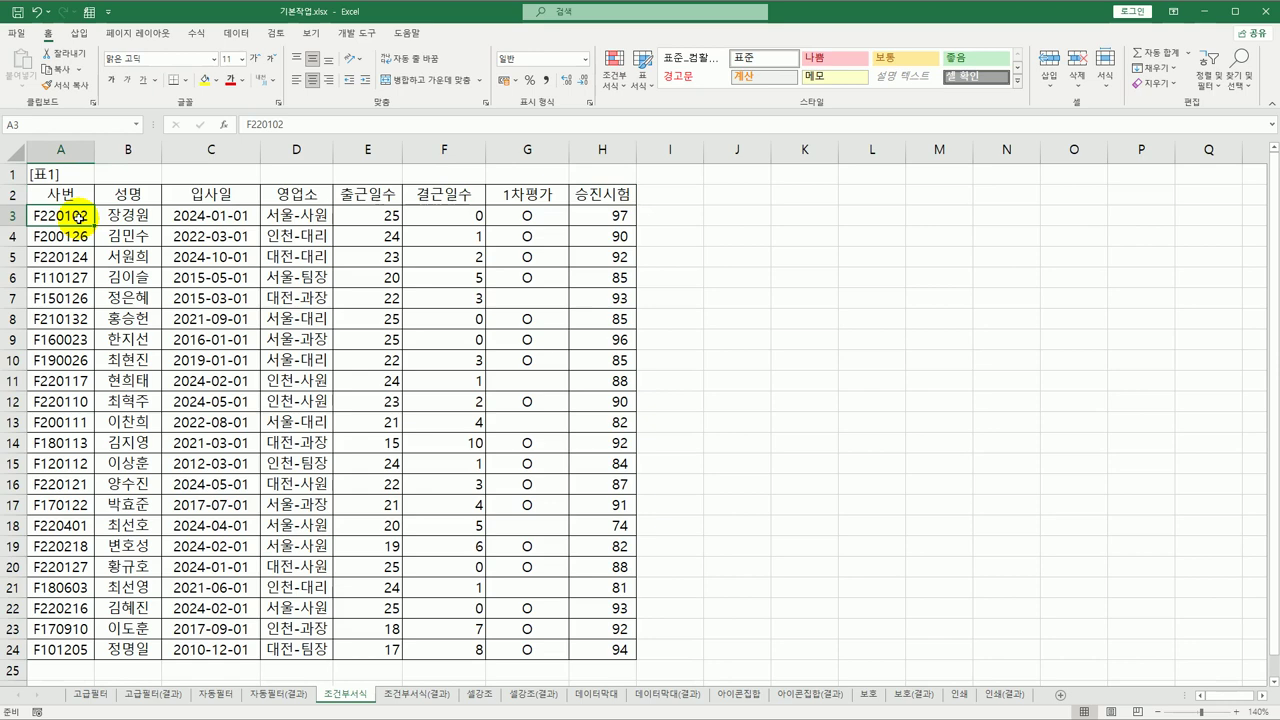
drag(78, 216, 596, 661)
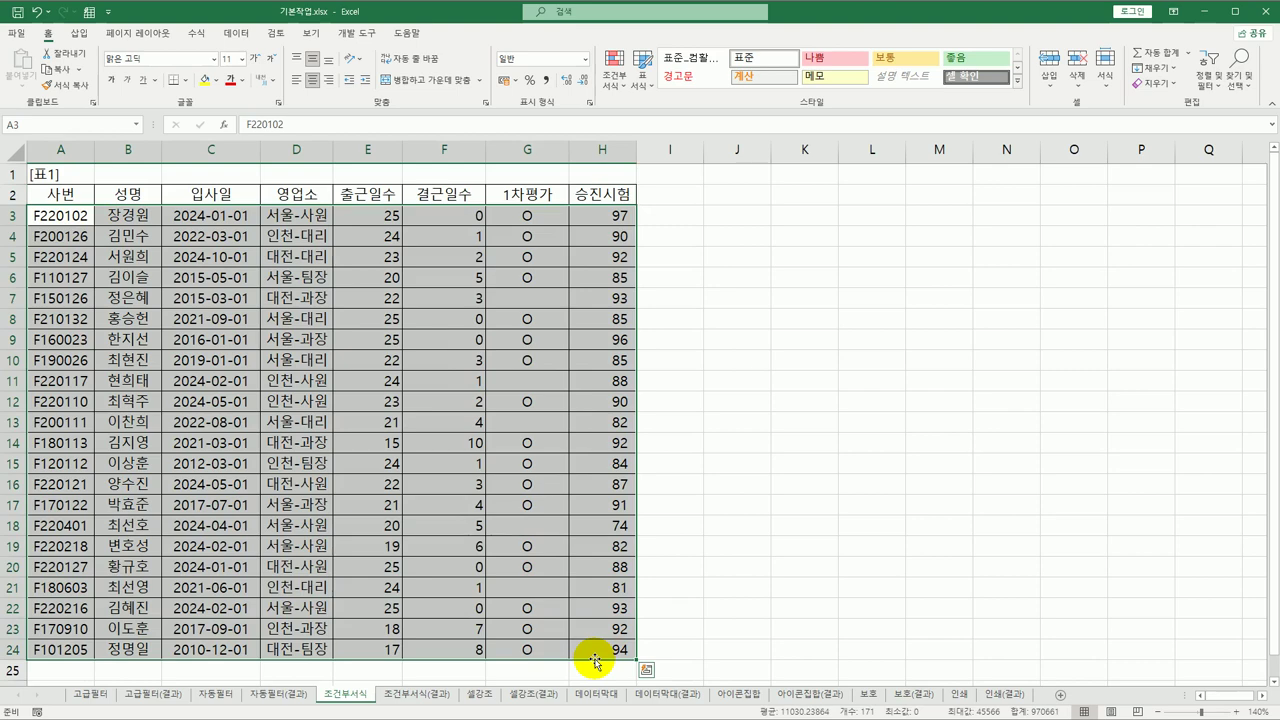
click(712, 398)
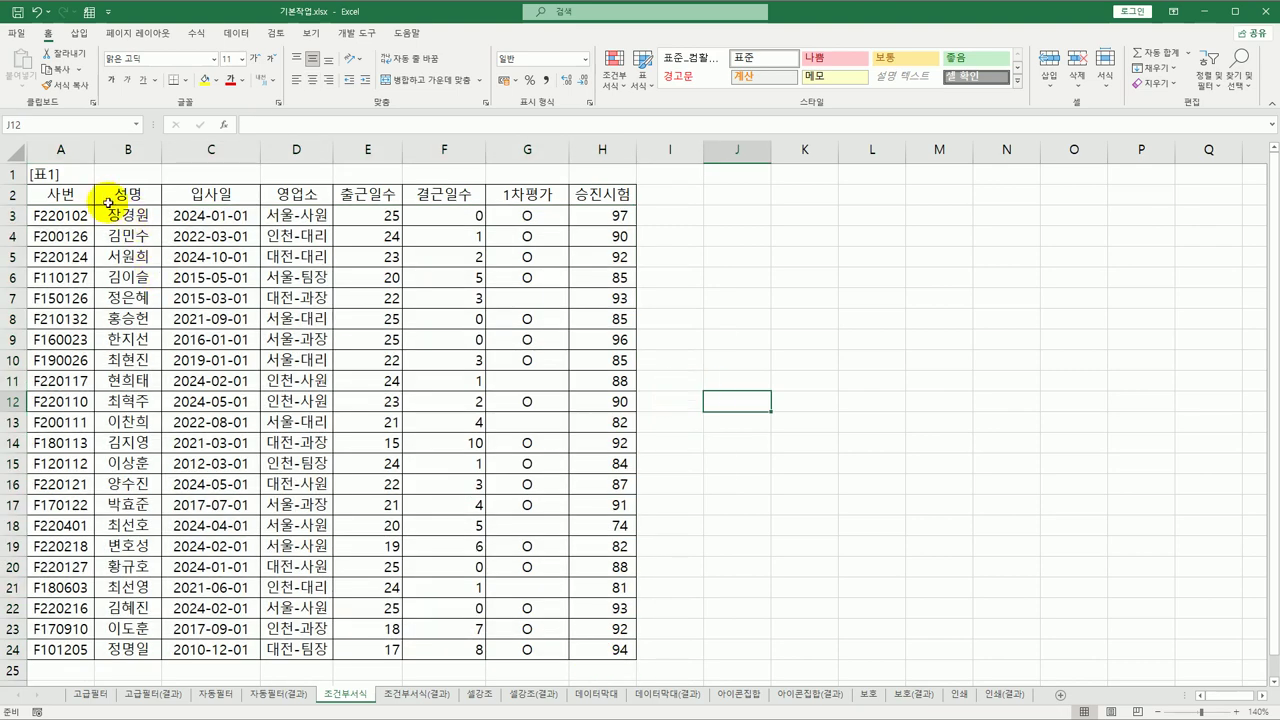
drag(80, 195, 571, 194)
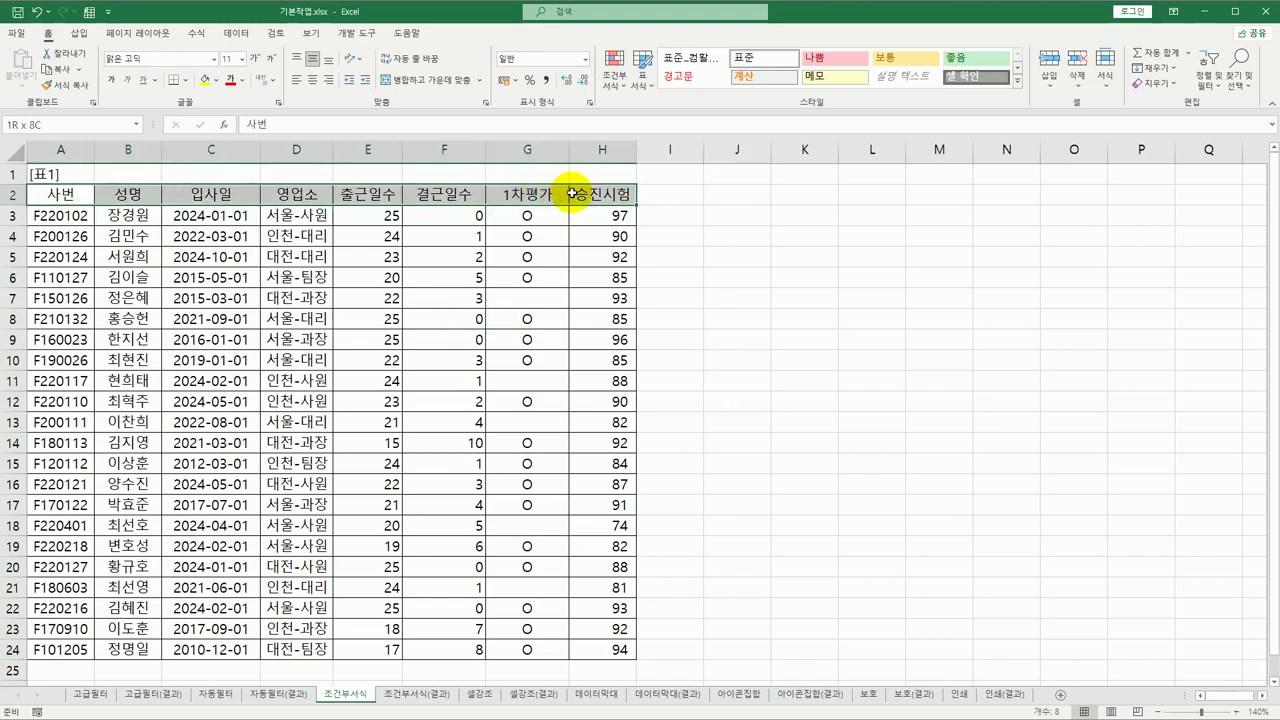
drag(63, 214, 583, 650)
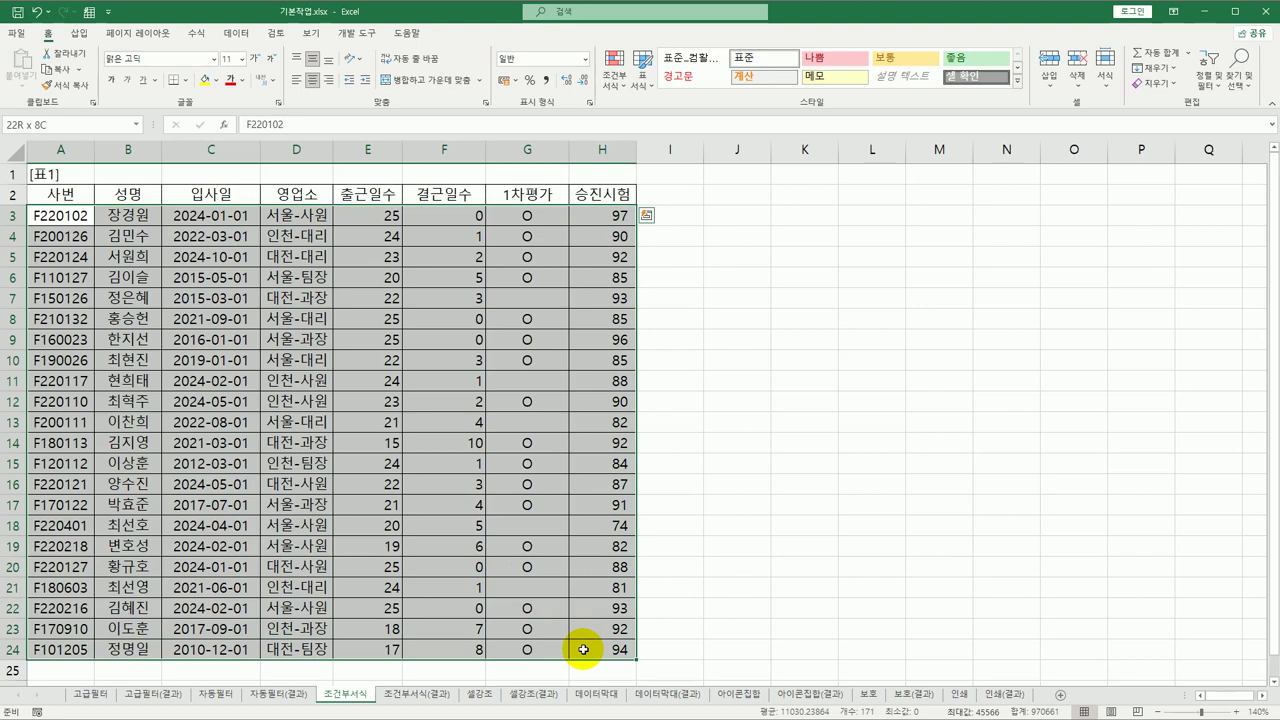
click(735, 590)
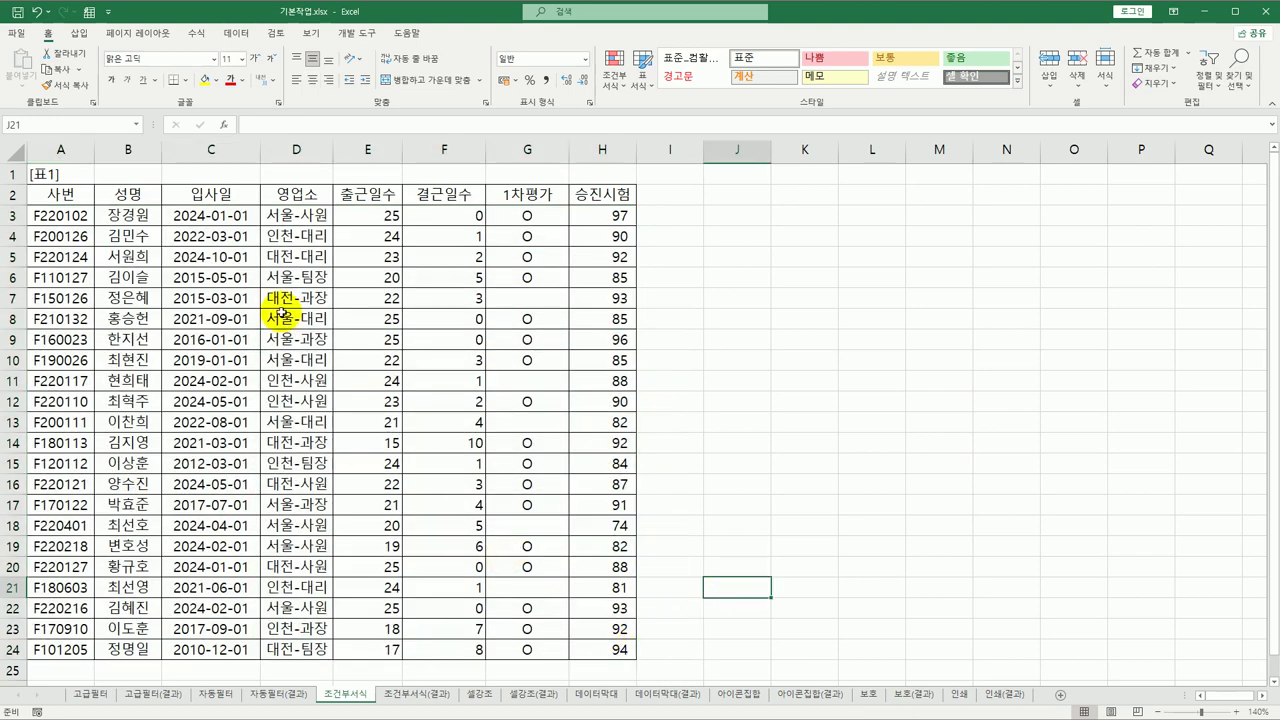
click(600, 649)
drag(585, 645, 57, 212)
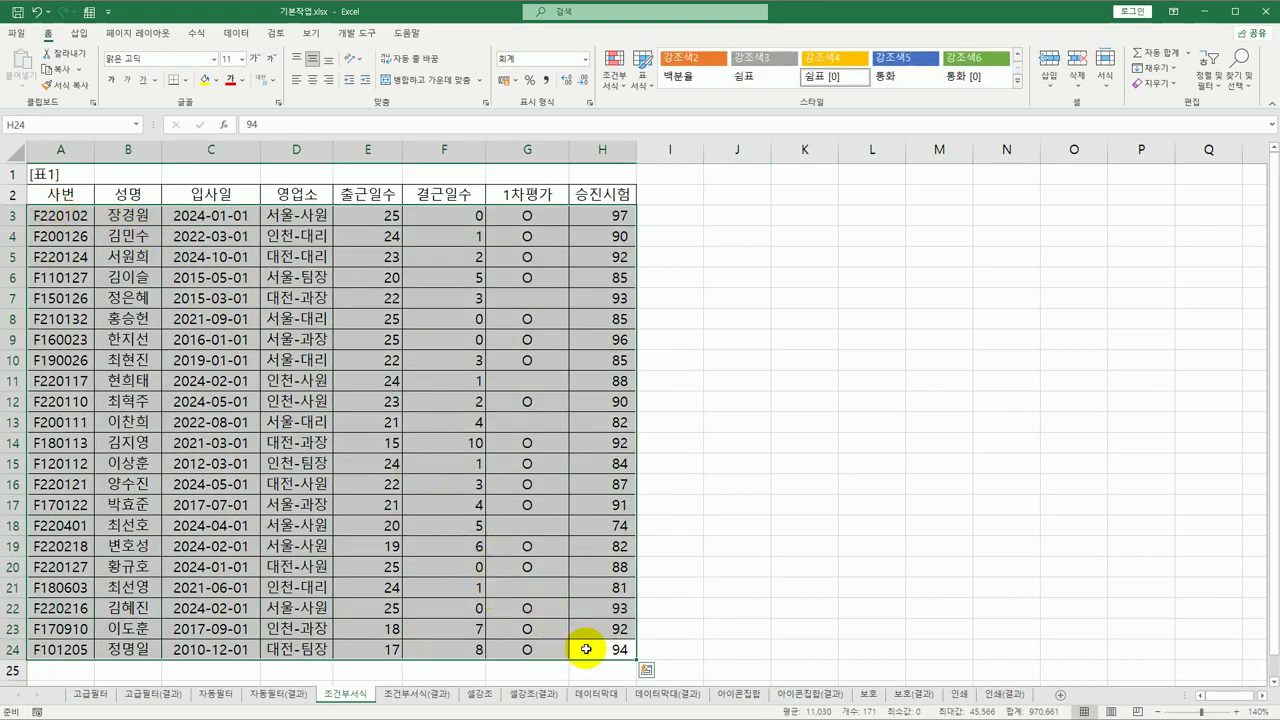
Step: Select the data range A3:H24 without the headings and create a new conditional formatting rule that determines cells with a formula
click(54, 215)
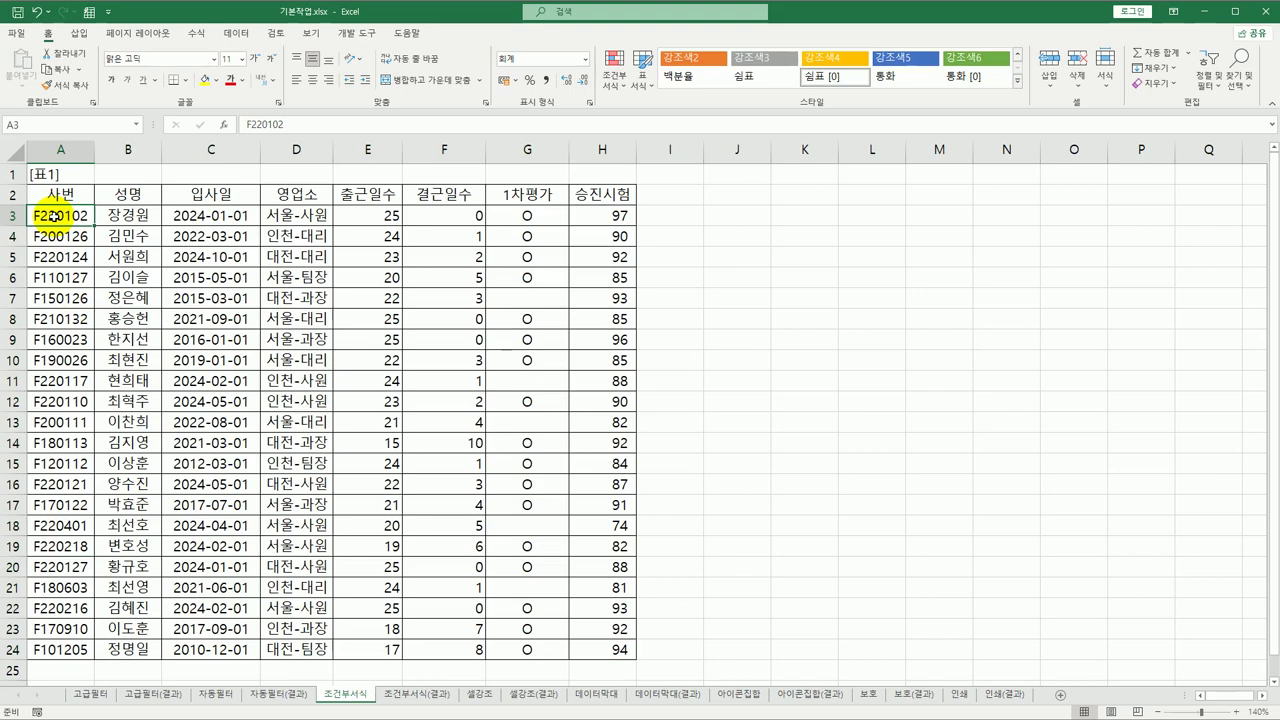
drag(54, 215, 593, 648)
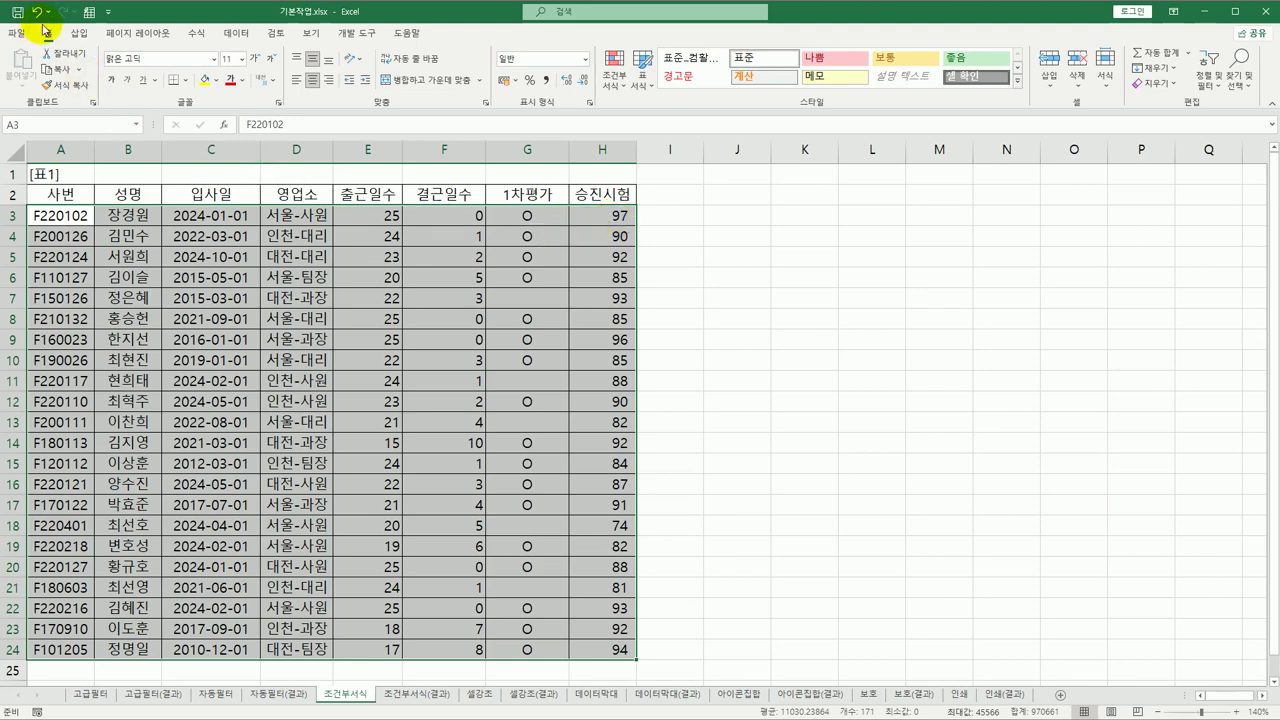
click(614, 70)
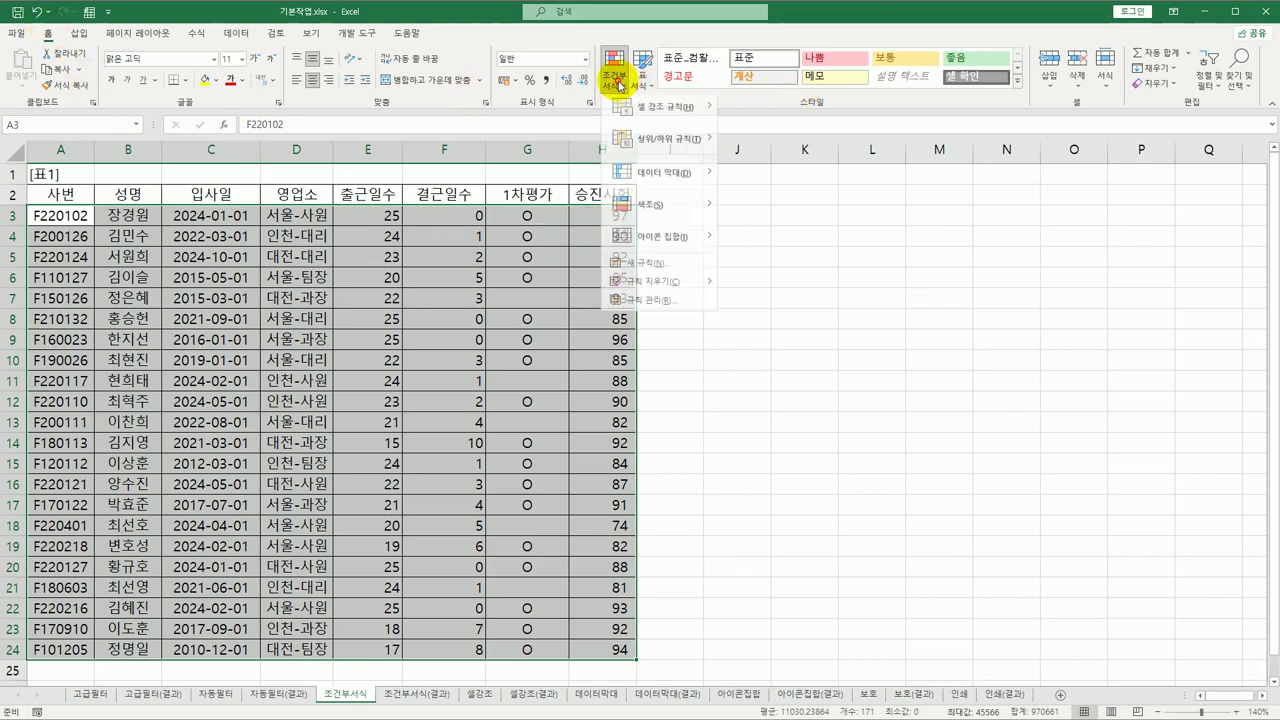
click(650, 270)
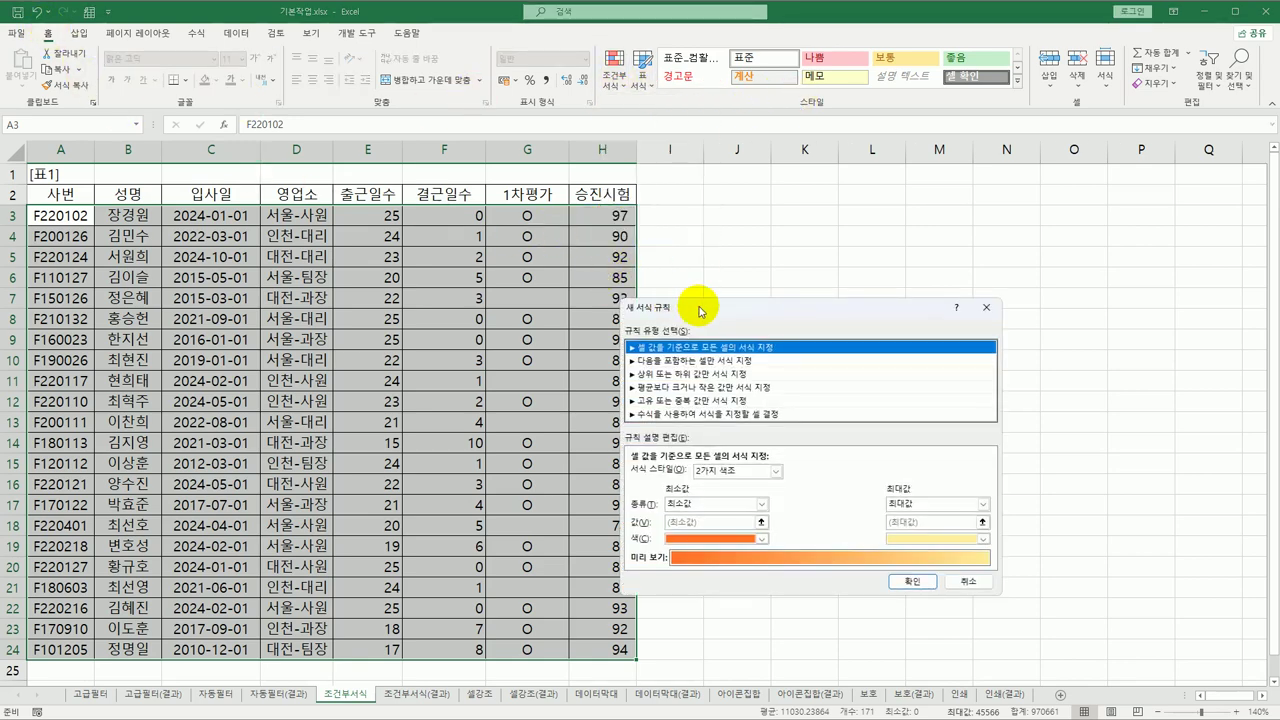
drag(743, 301, 423, 148)
click(451, 247)
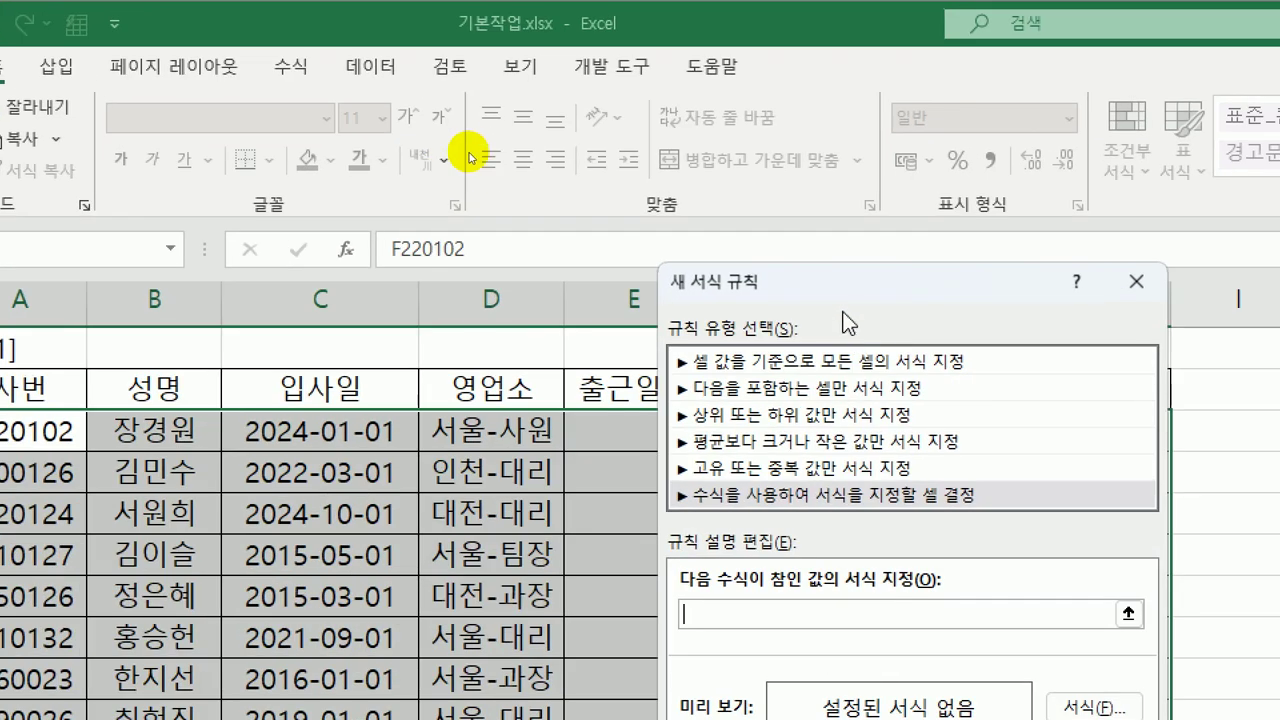
drag(829, 287, 484, 103)
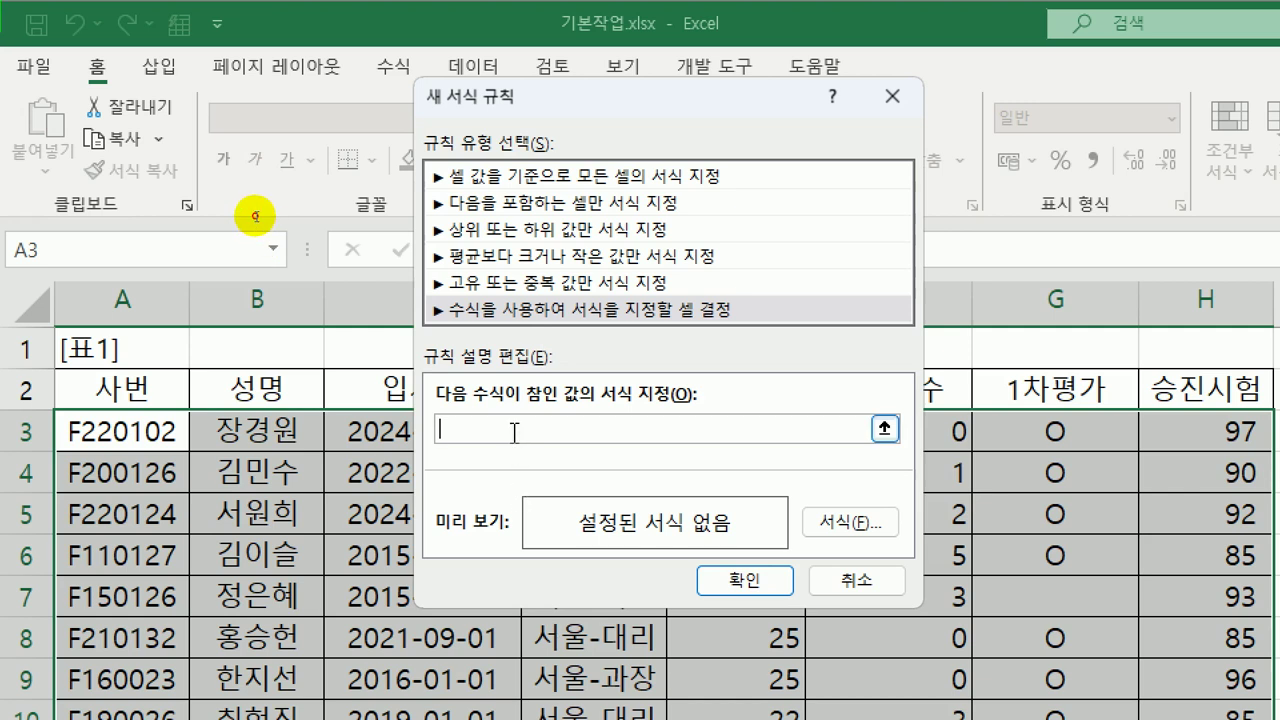
Step: Begin the rule formula with =and(find("서울", and reference the first 영업소 cell as $D$3
text(=)
text(and()
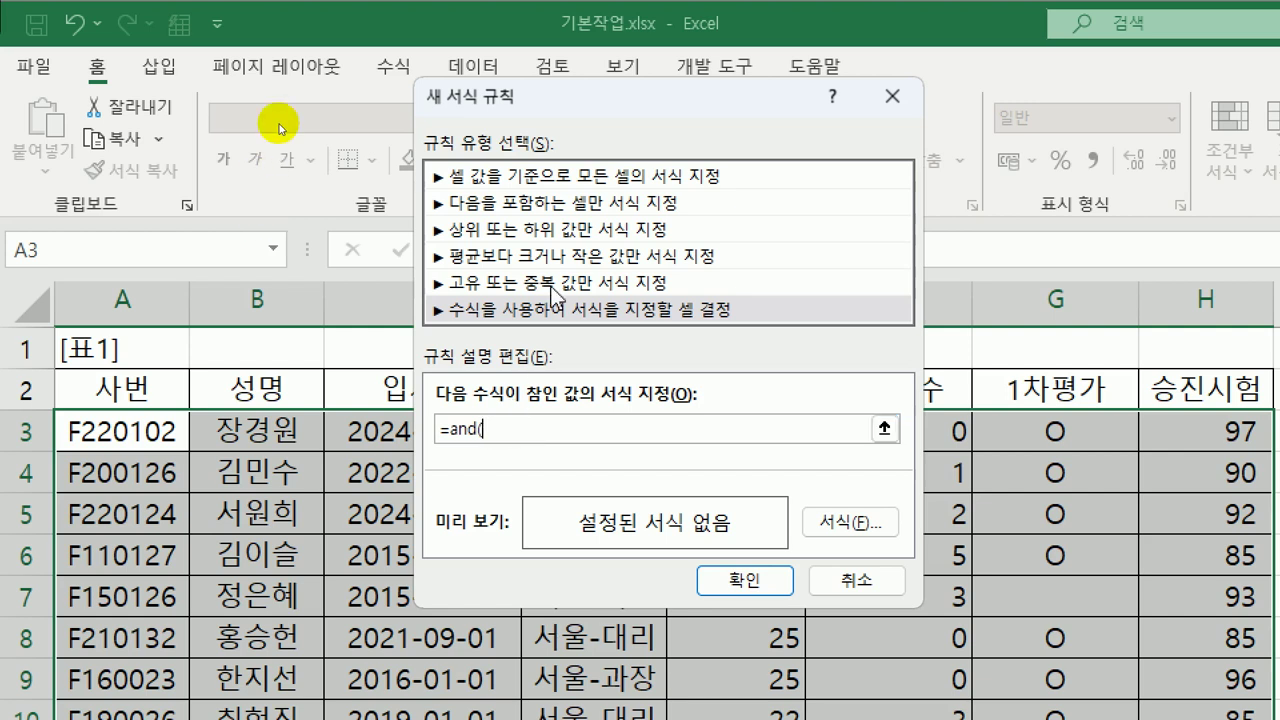
drag(615, 86, 861, 84)
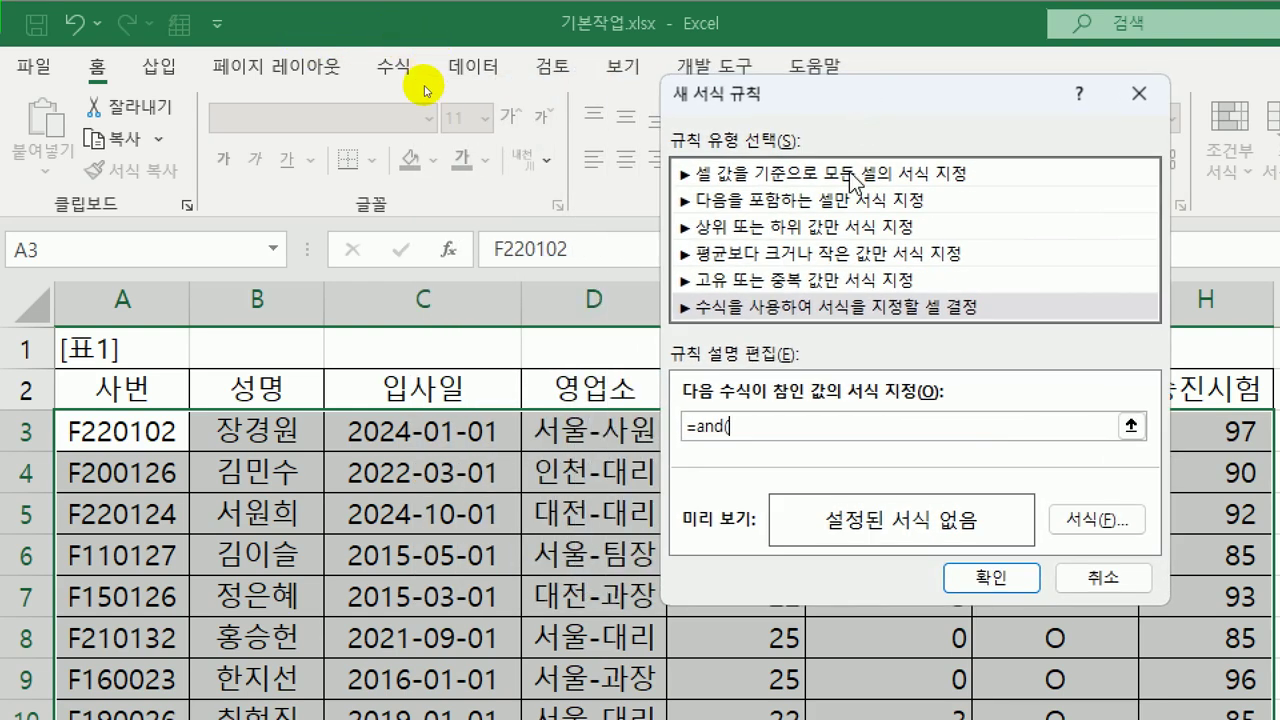
text(find()
text("t)
text(서울",)
click(598, 425)
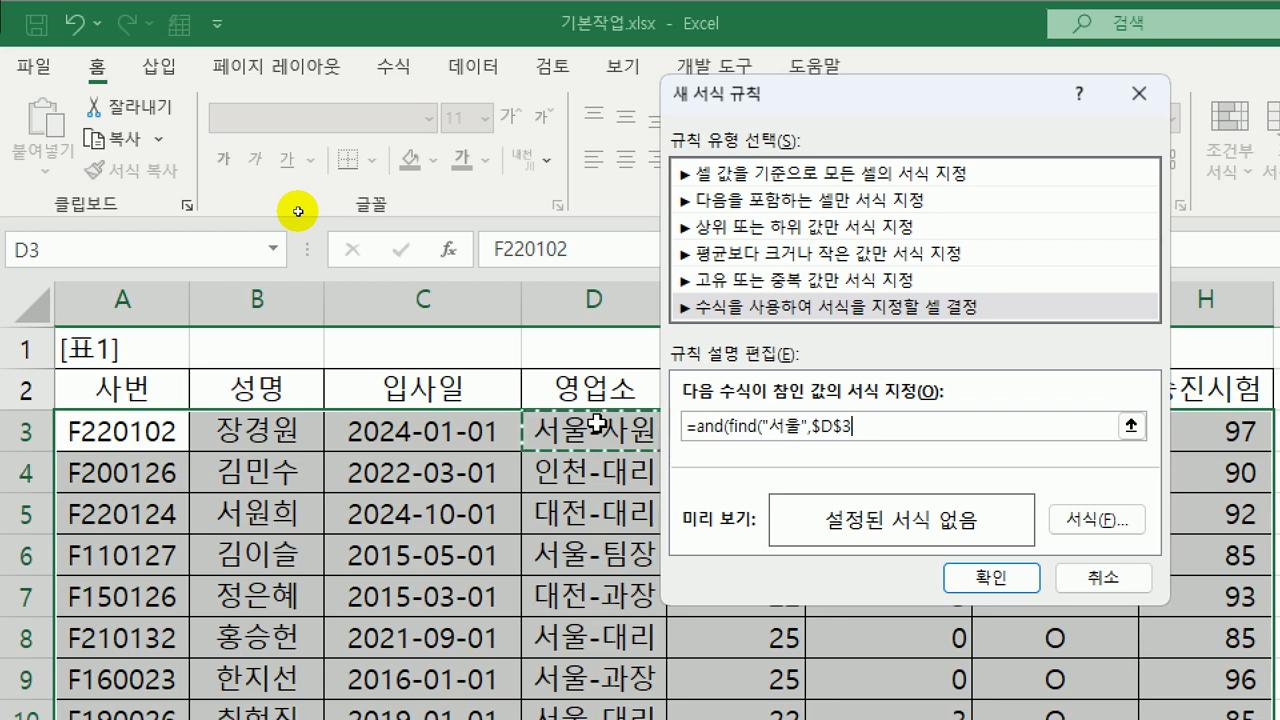
Step: Change the 영업소 reference to the column-absolute $D3 and complete the first condition with )>0, in the rule formula
click(860, 427)
key(Left)
key(Left)
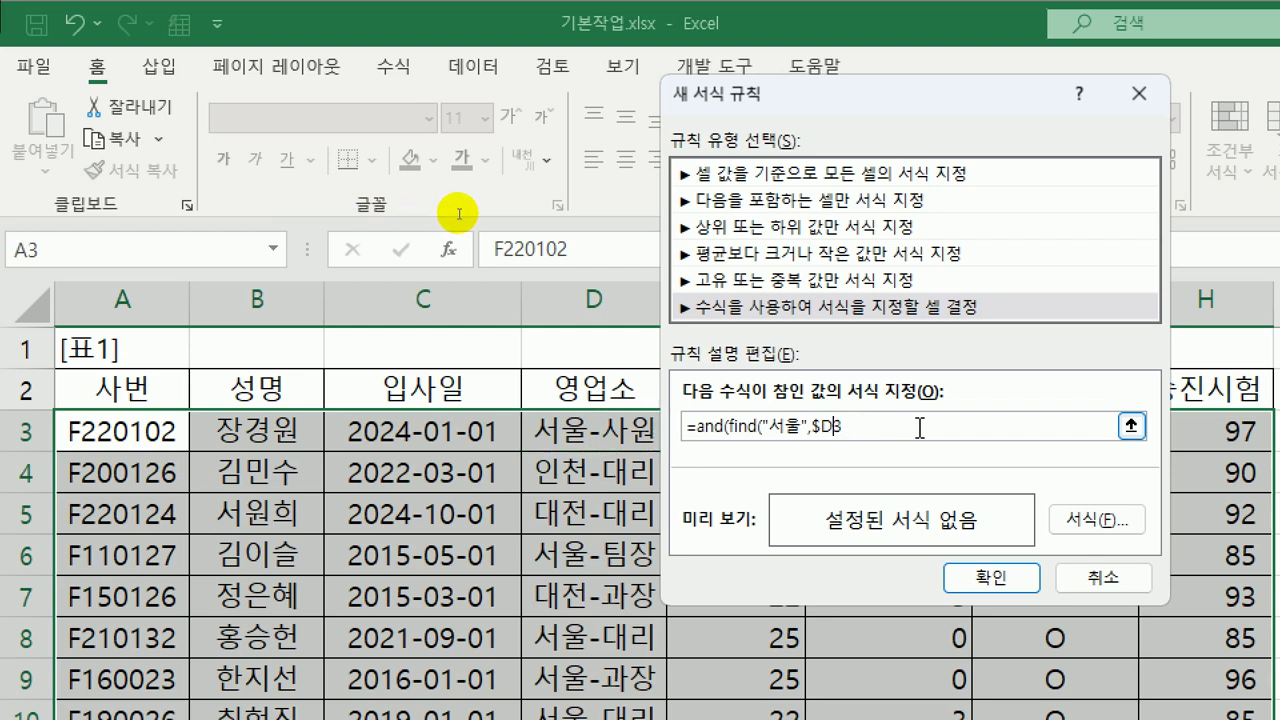
key(Delete)
key(Right)
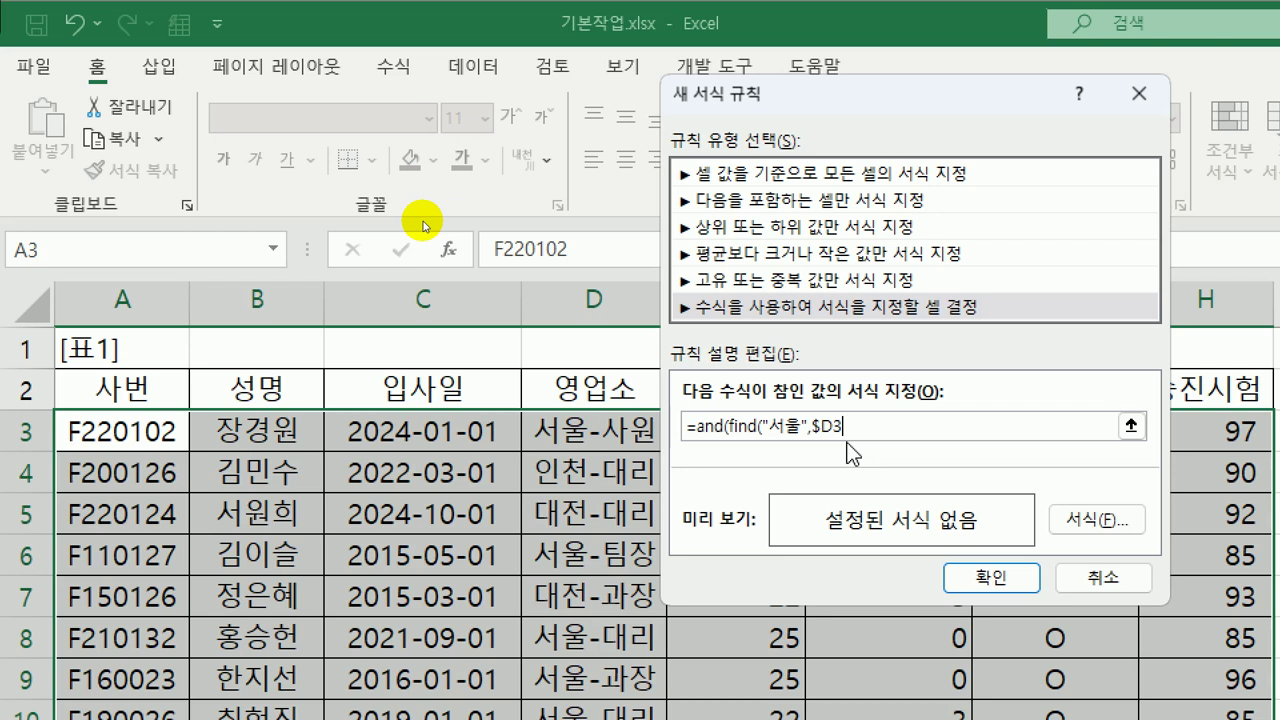
text())
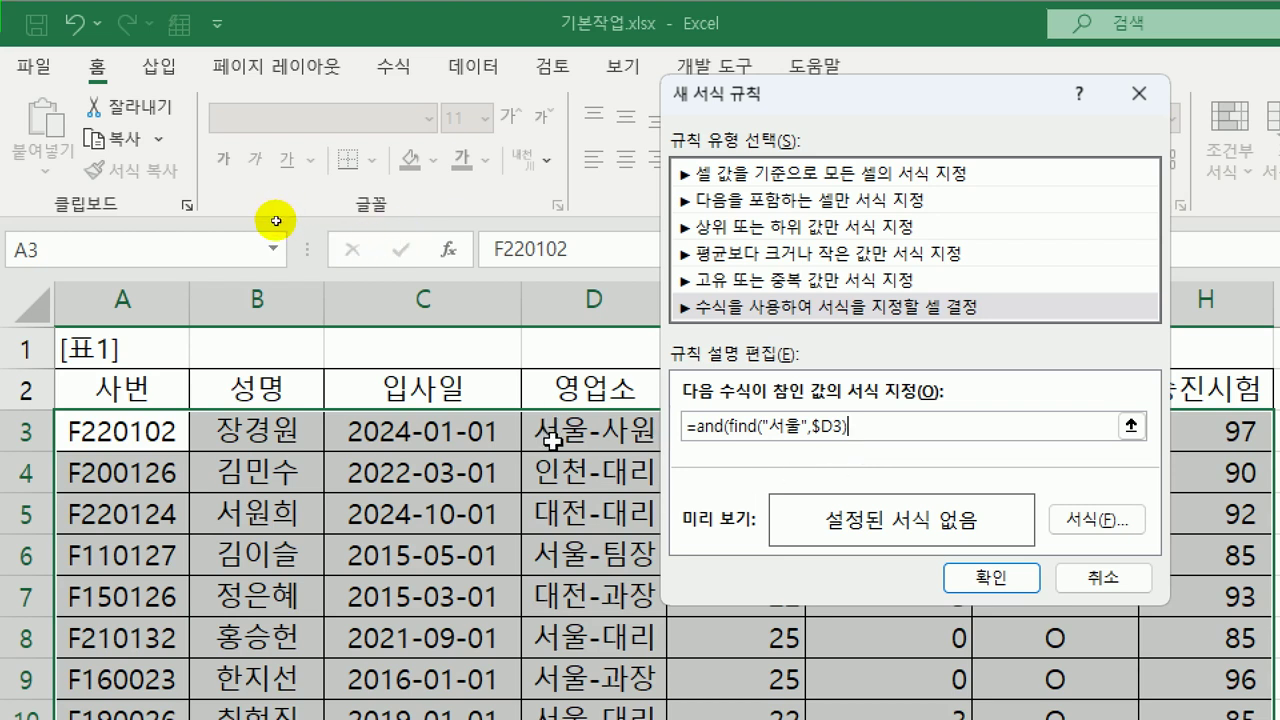
text(>0)
text(,)
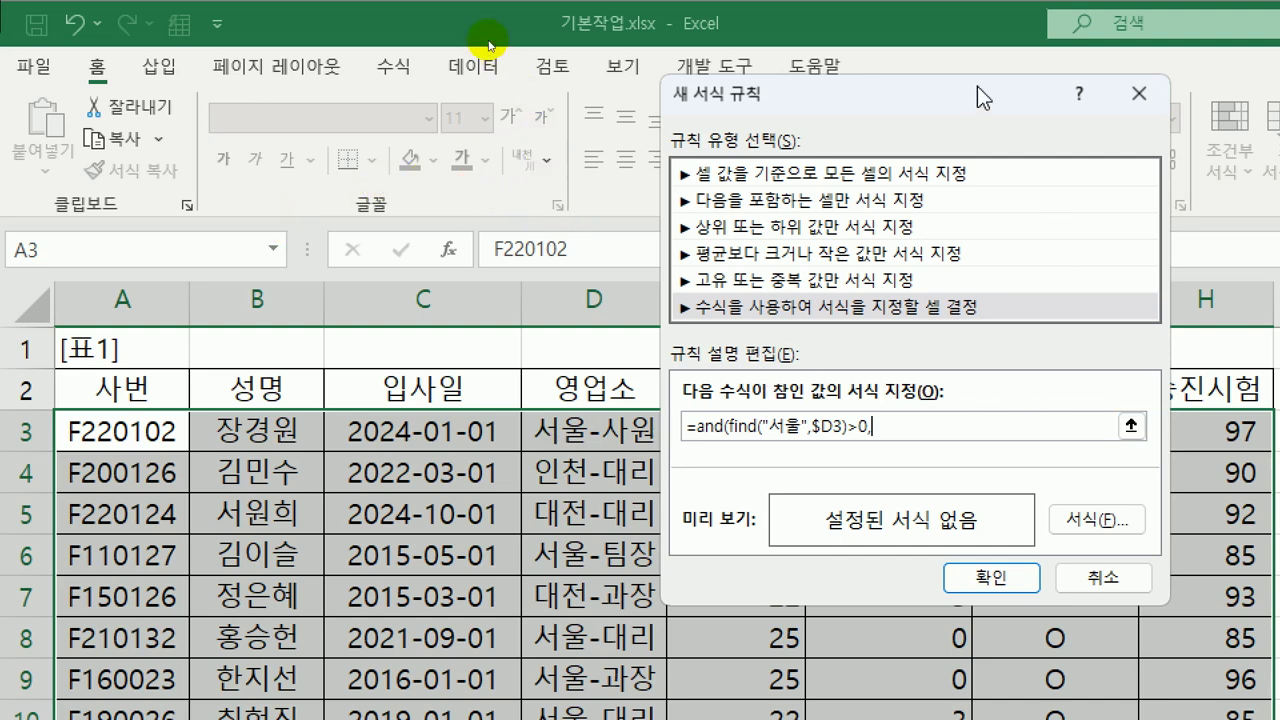
Step: Add the first 승진시험 cell to the rule formula as the column-absolute reference $H3
drag(970, 97, 675, 75)
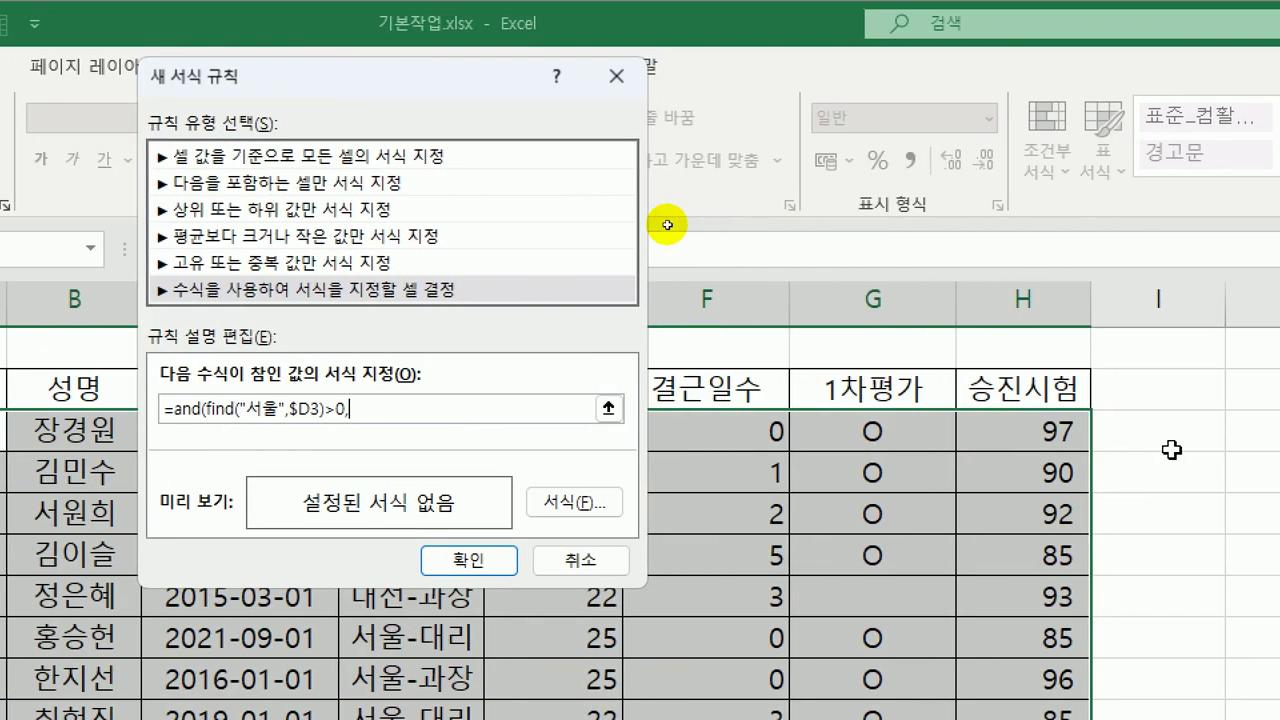
click(1040, 431)
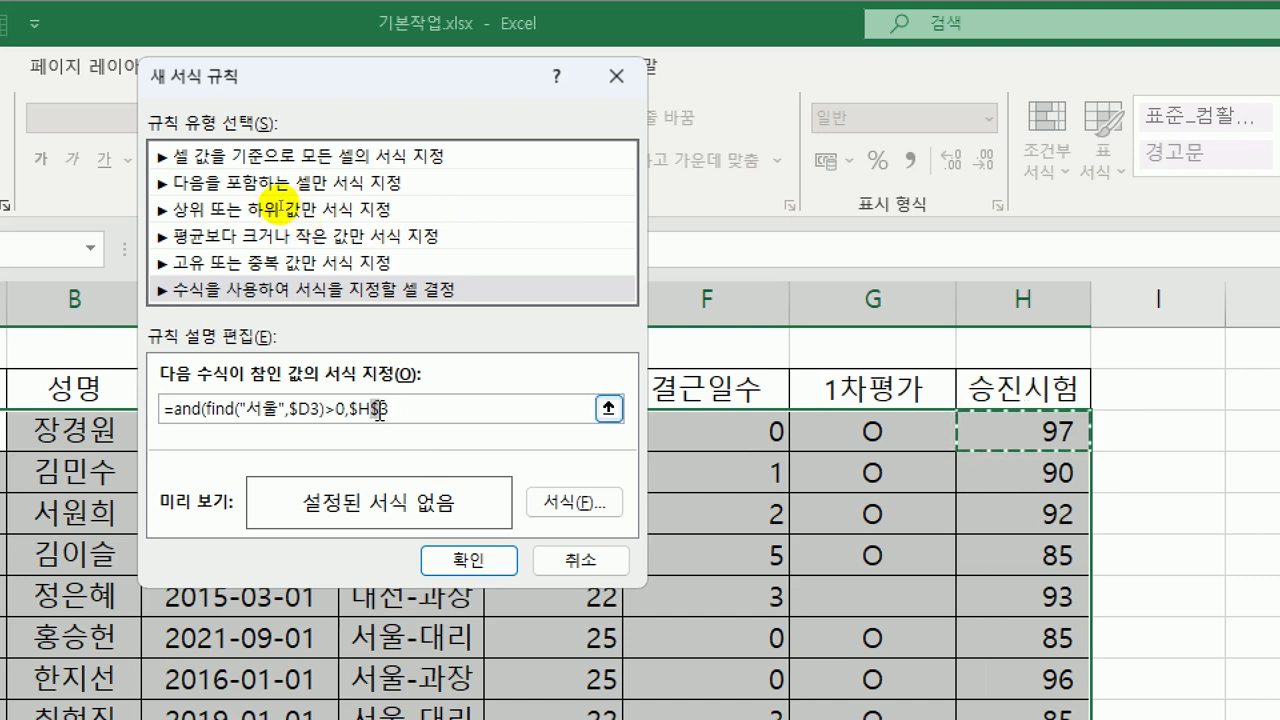
click(379, 410)
key(BackSpace)
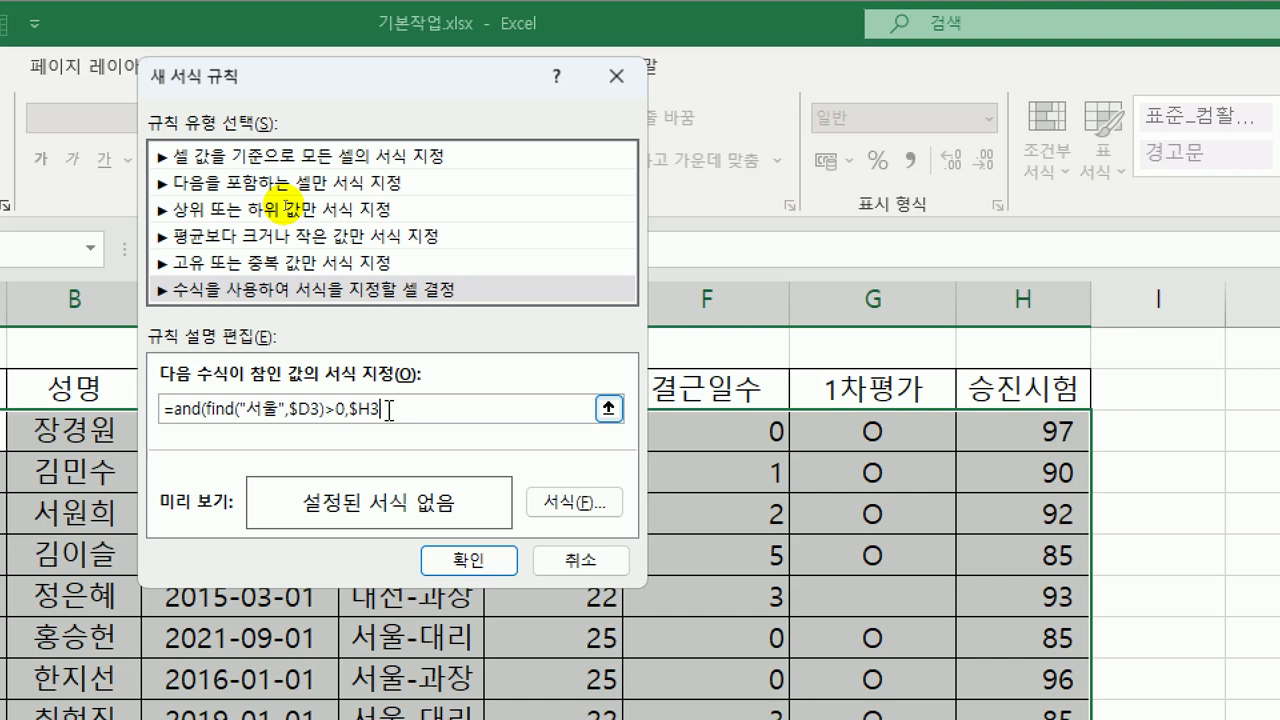
Step: Finish the rule formula by comparing the score with the tenth-smallest value, using <small($H$3:$H$24,10))
text(<)
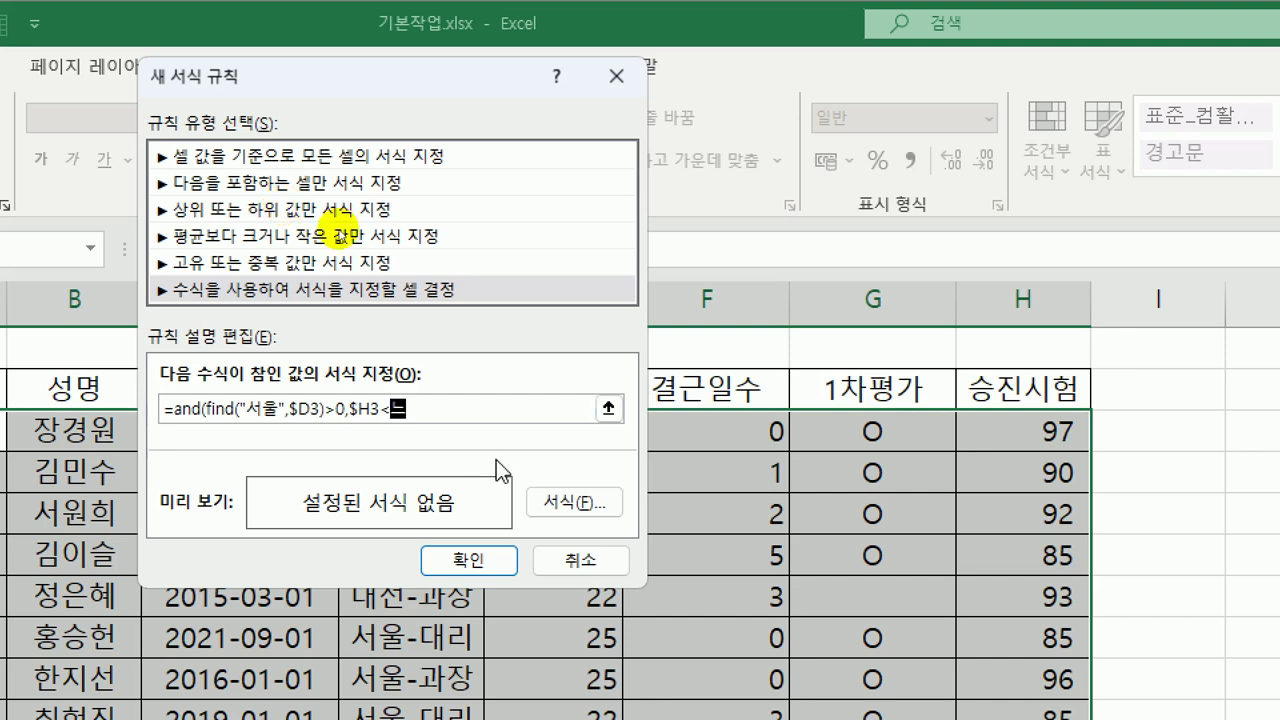
text(small()
click(1030, 432)
drag(1030, 432, 1020, 540)
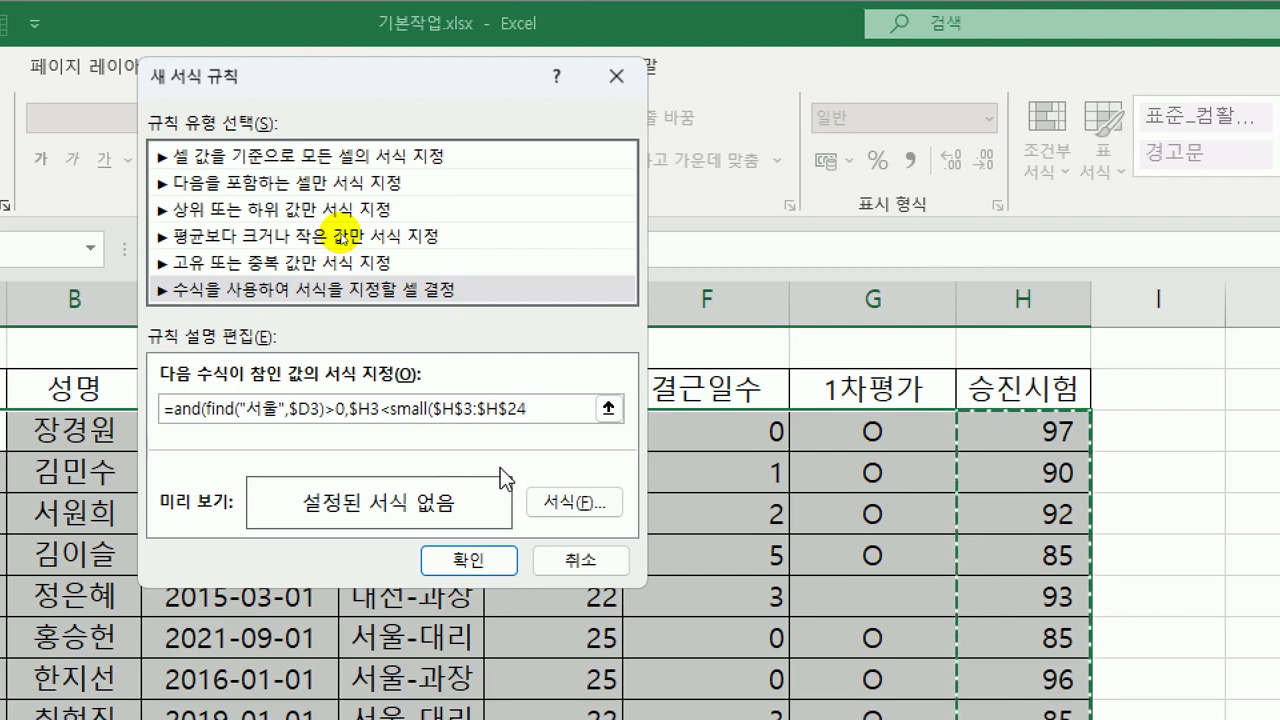
text(,10))
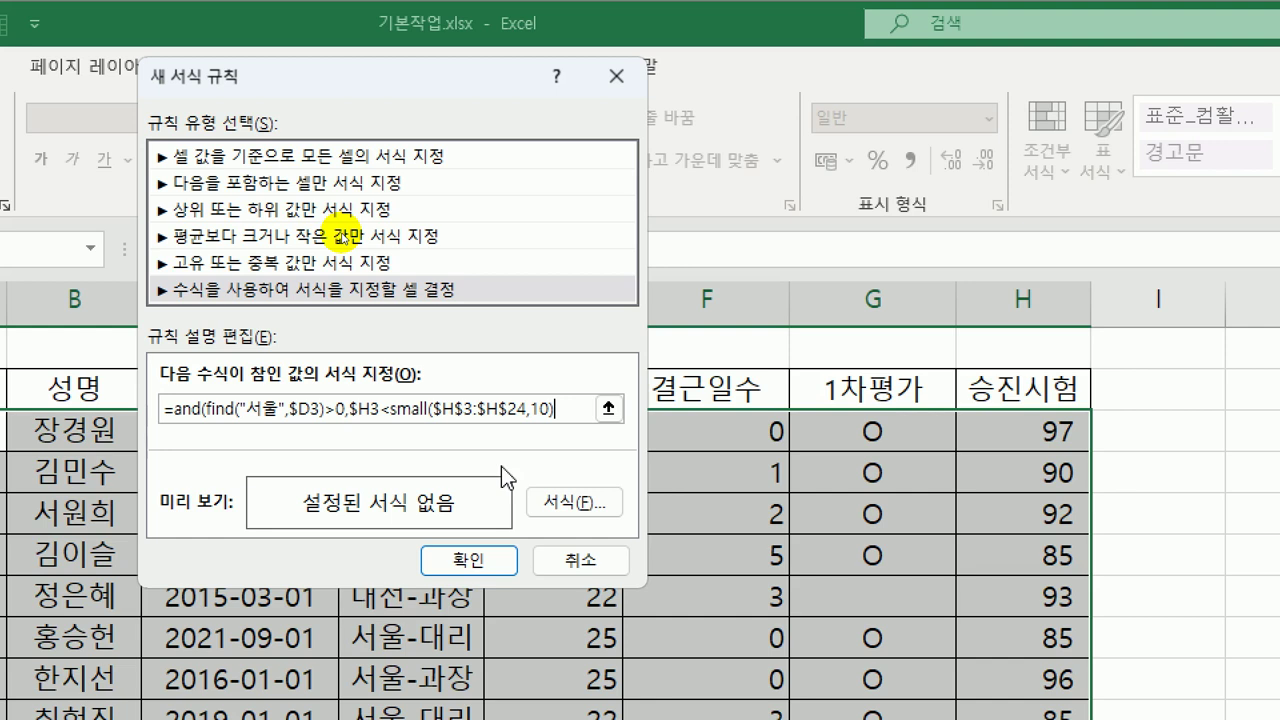
text())
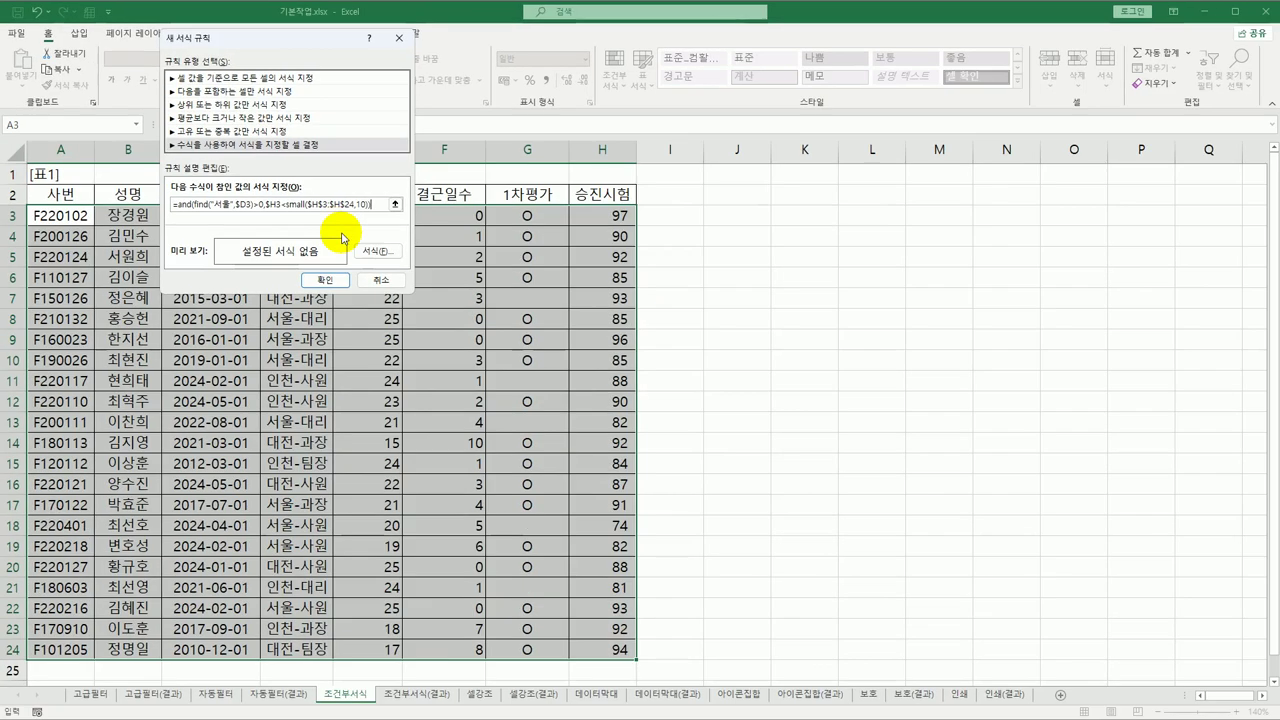
Step: Set the rule's font format to bold italic (굵은 기울임꼴) in the standard green colour
click(378, 251)
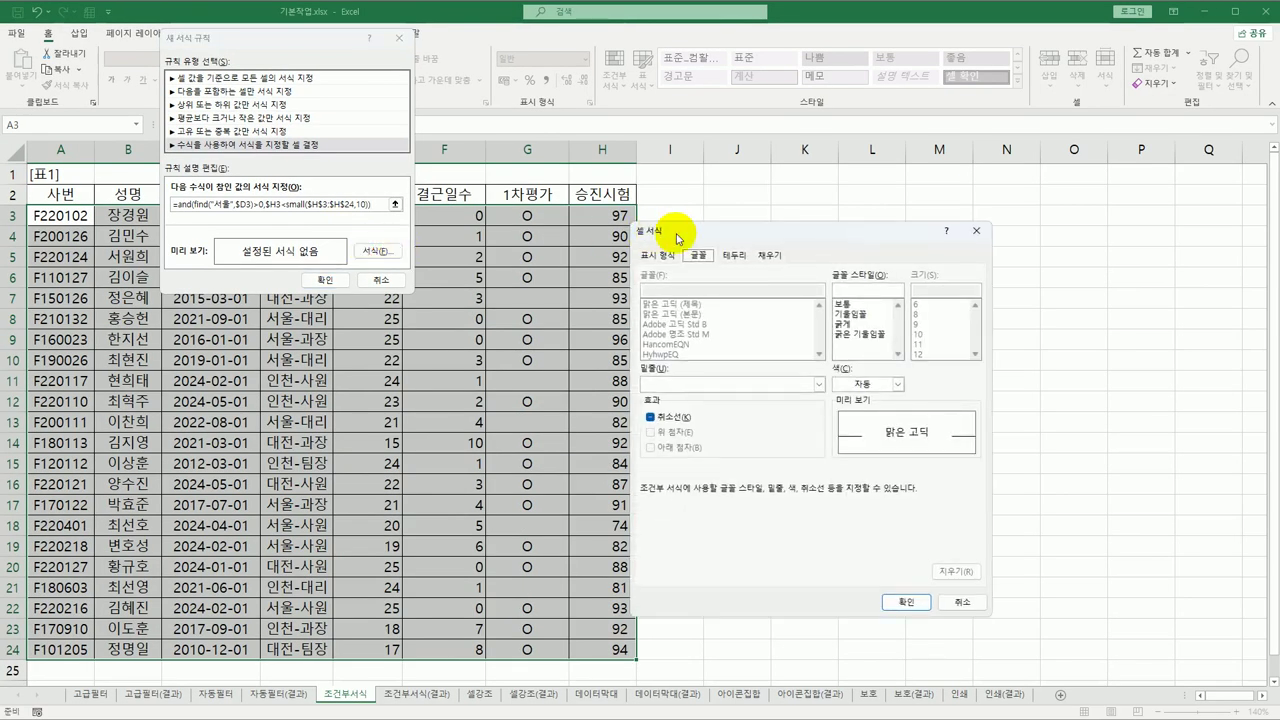
drag(686, 232, 482, 130)
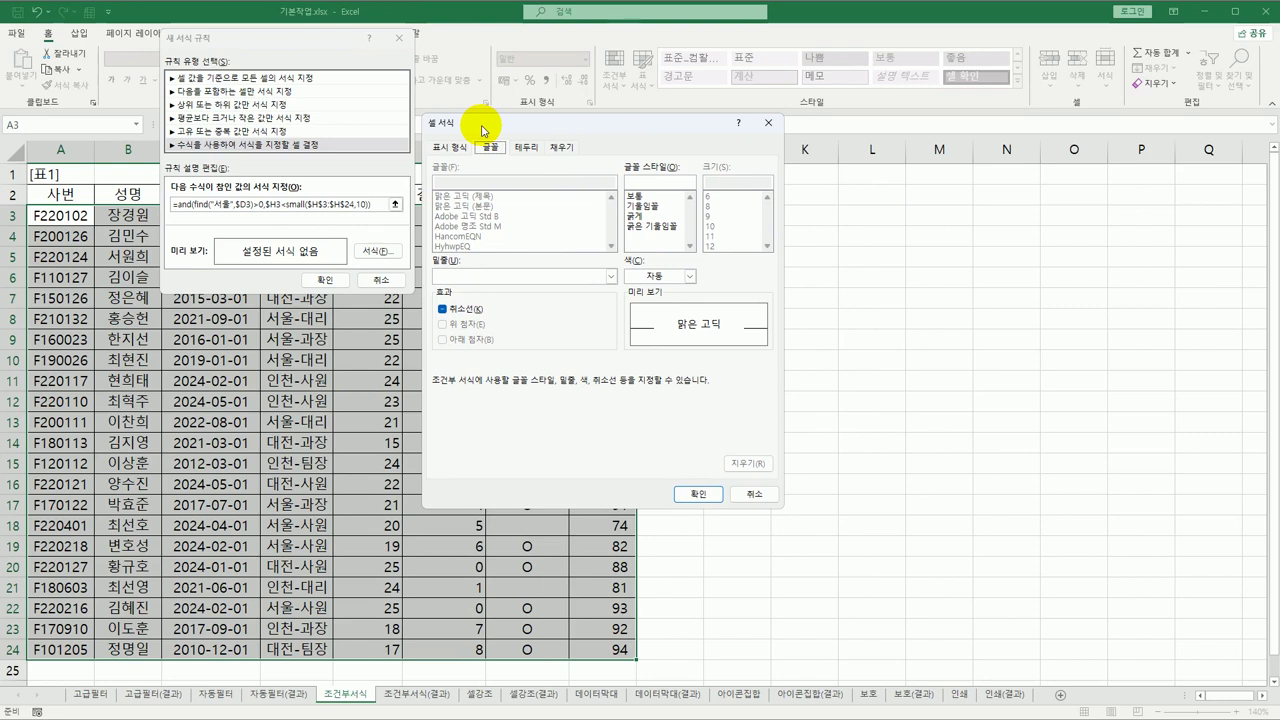
click(642, 227)
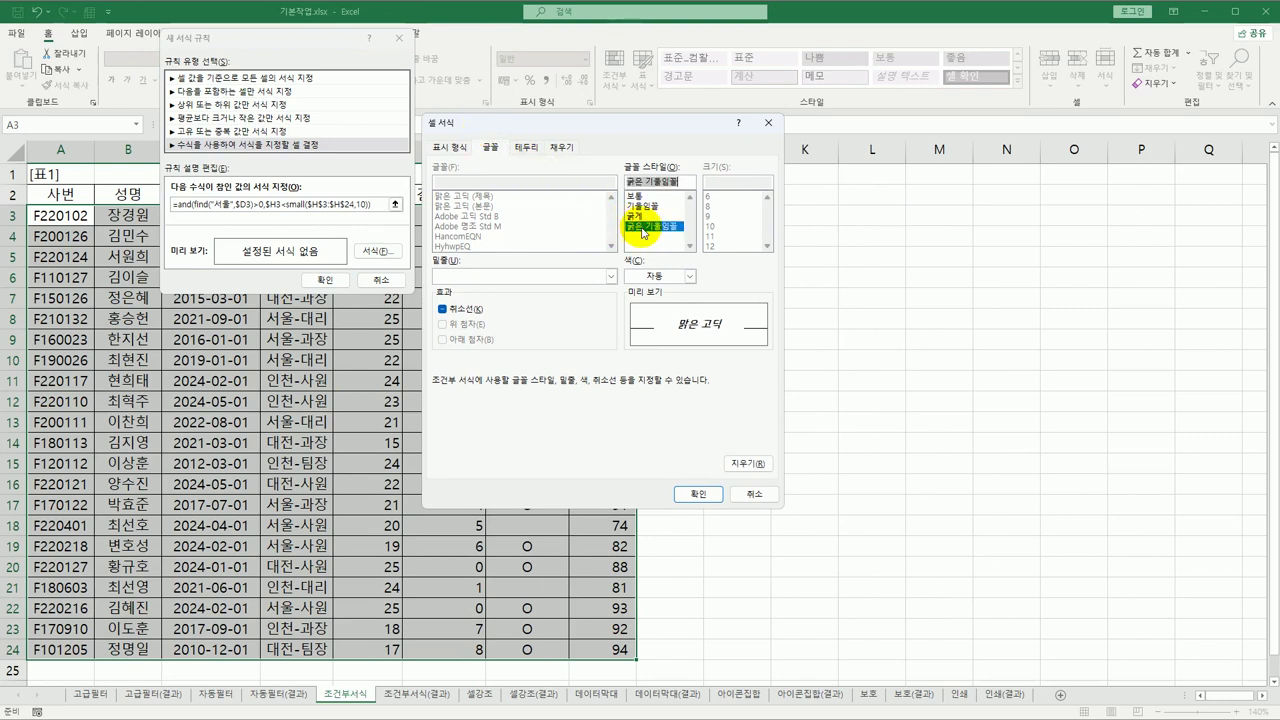
click(688, 276)
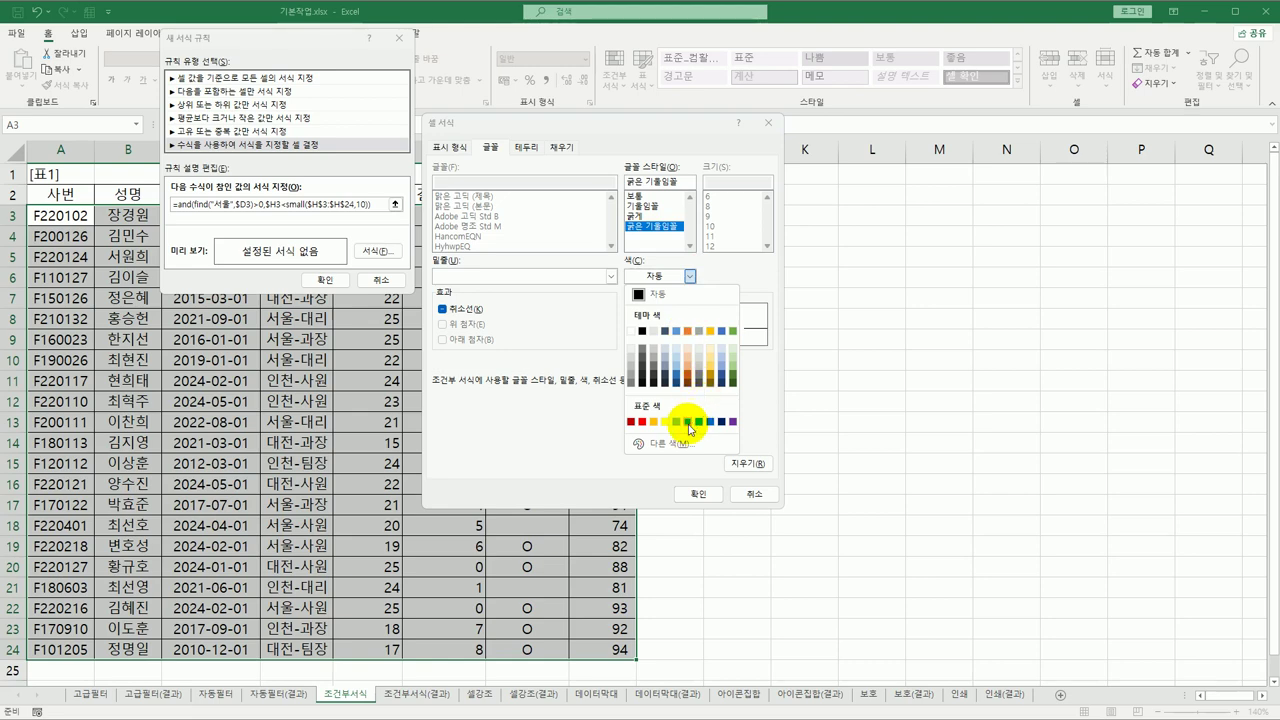
click(688, 421)
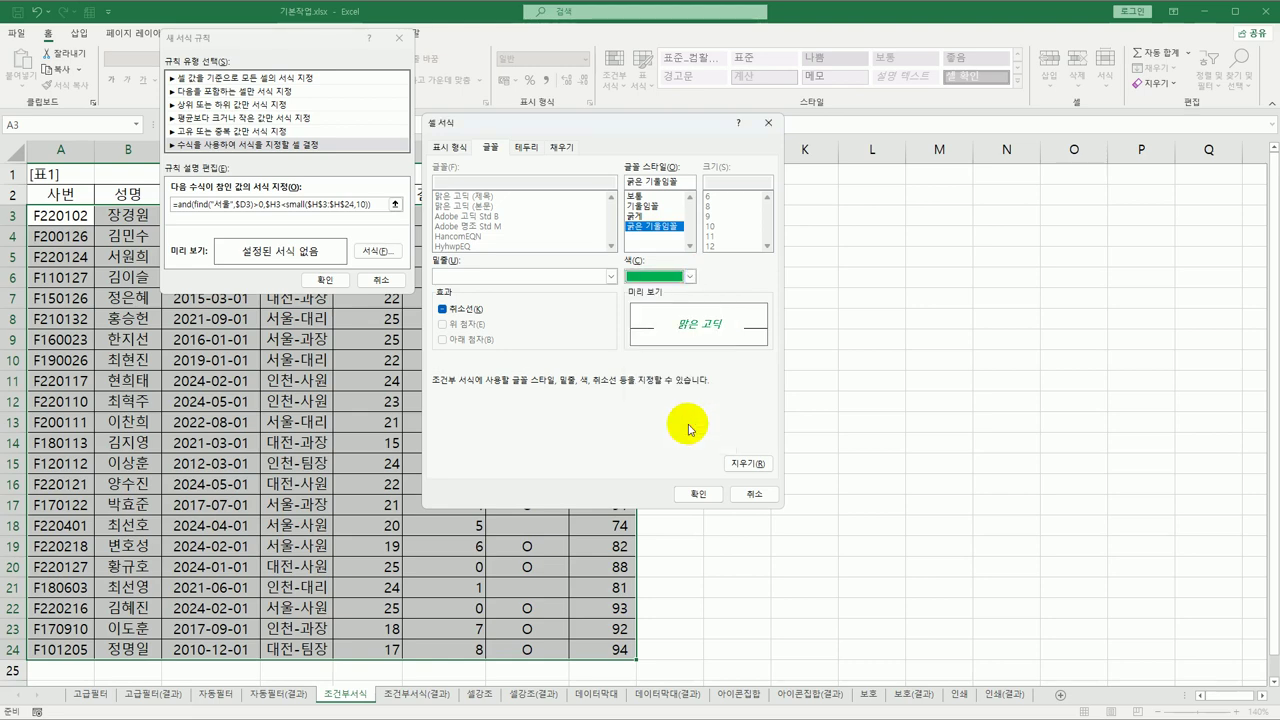
click(698, 494)
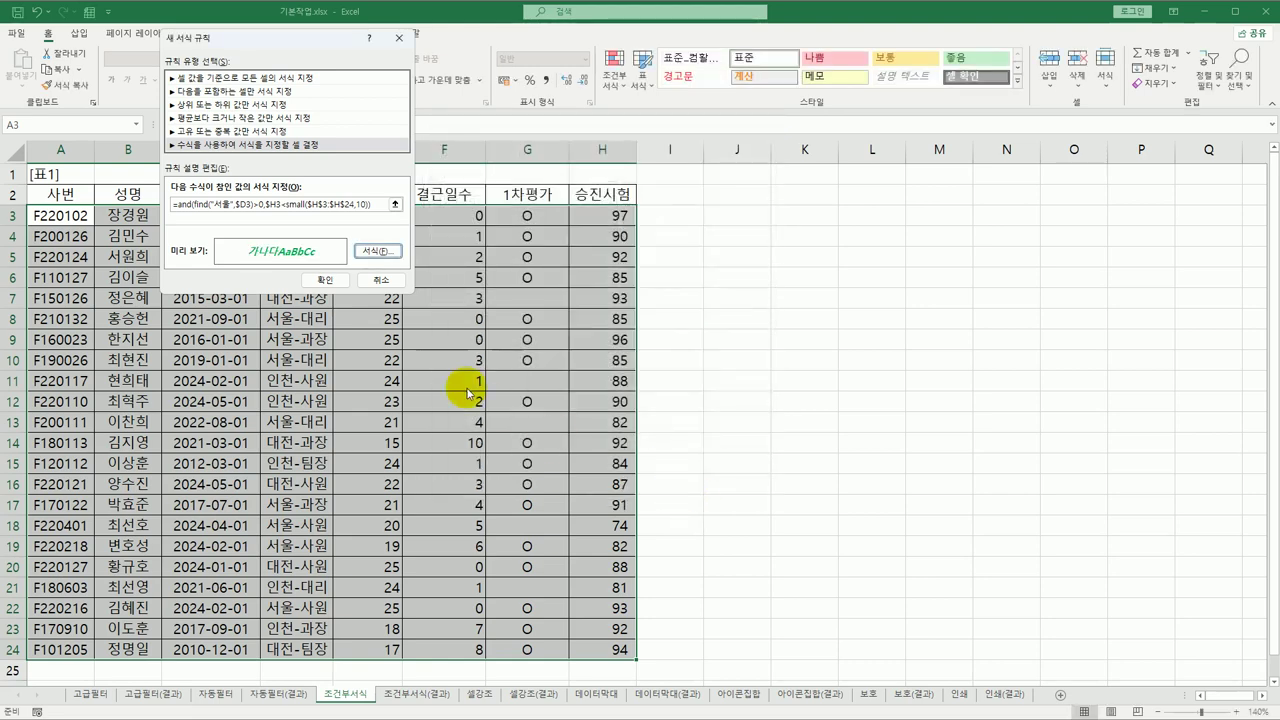
Step: Apply the formula rule to A3:H24 and compare the 영업소 entries of formatted and unformatted rows
click(336, 281)
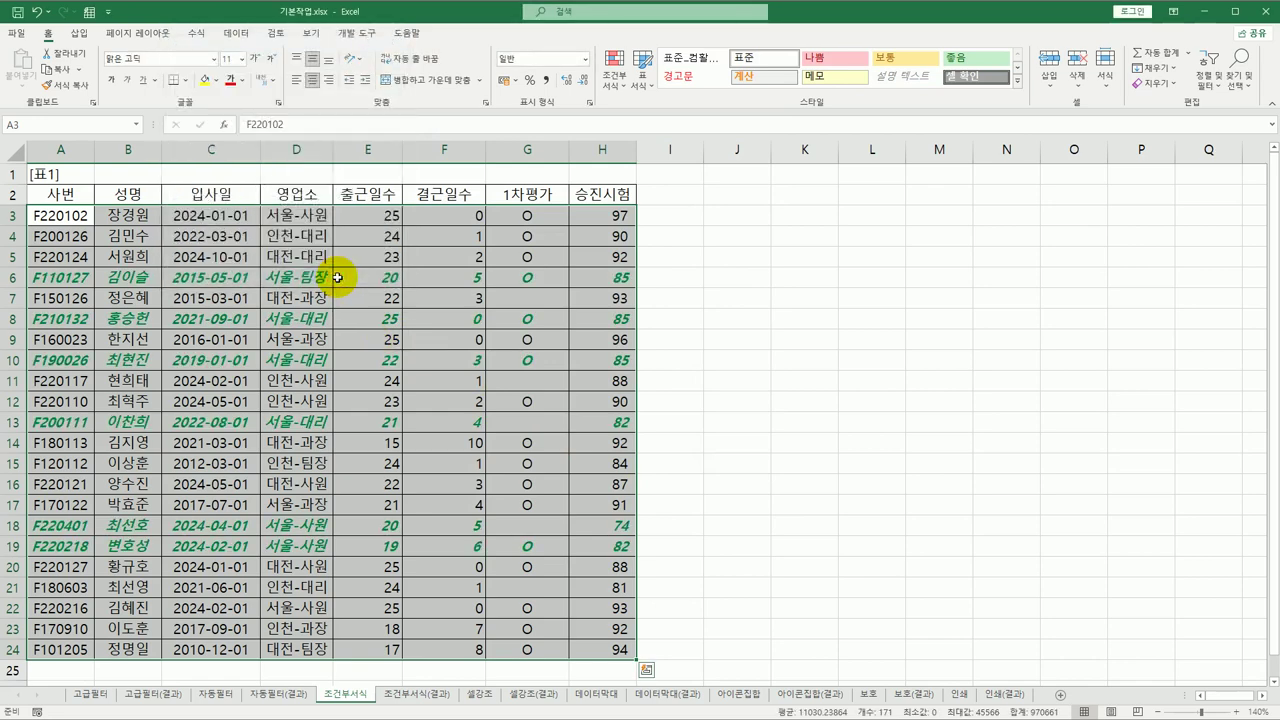
click(310, 279)
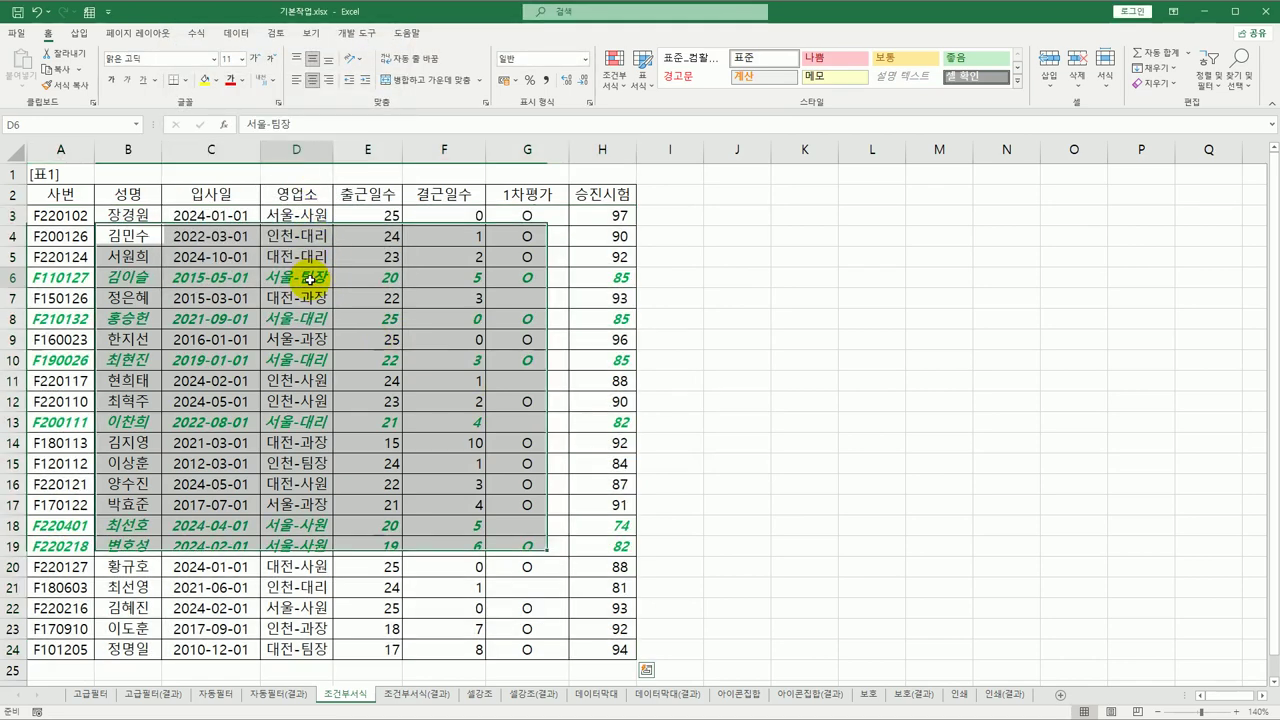
click(297, 359)
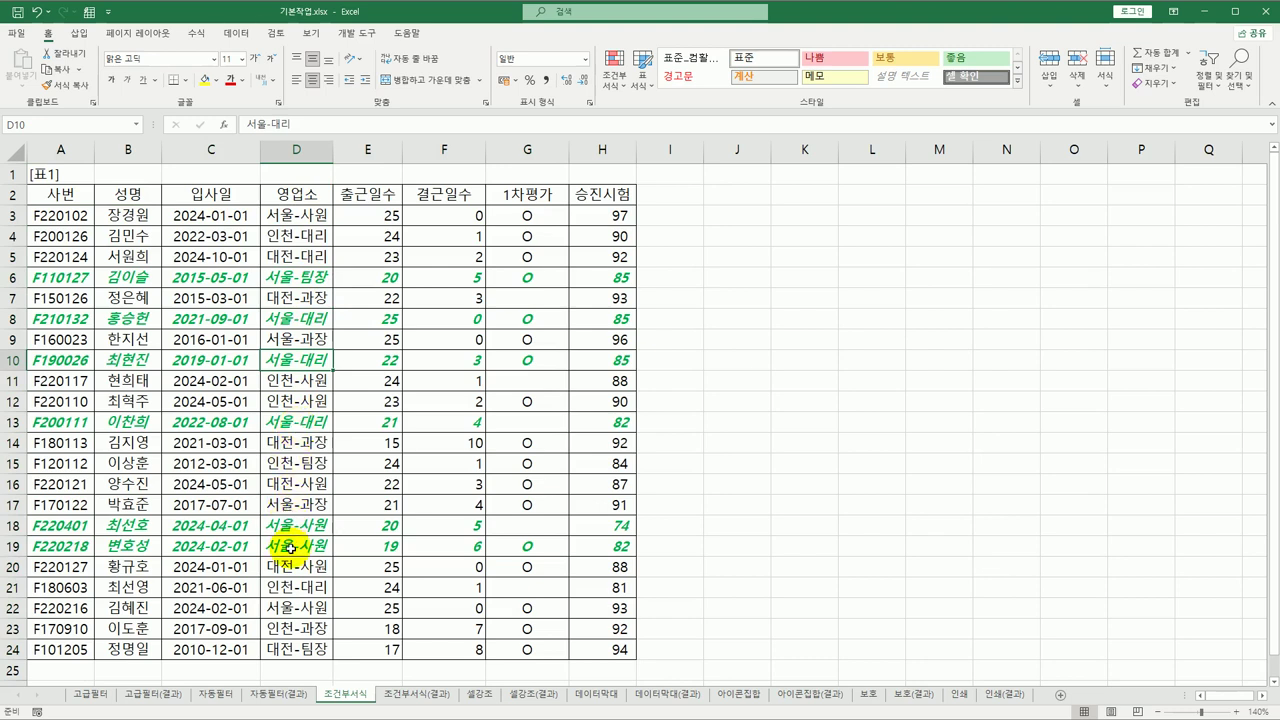
click(280, 214)
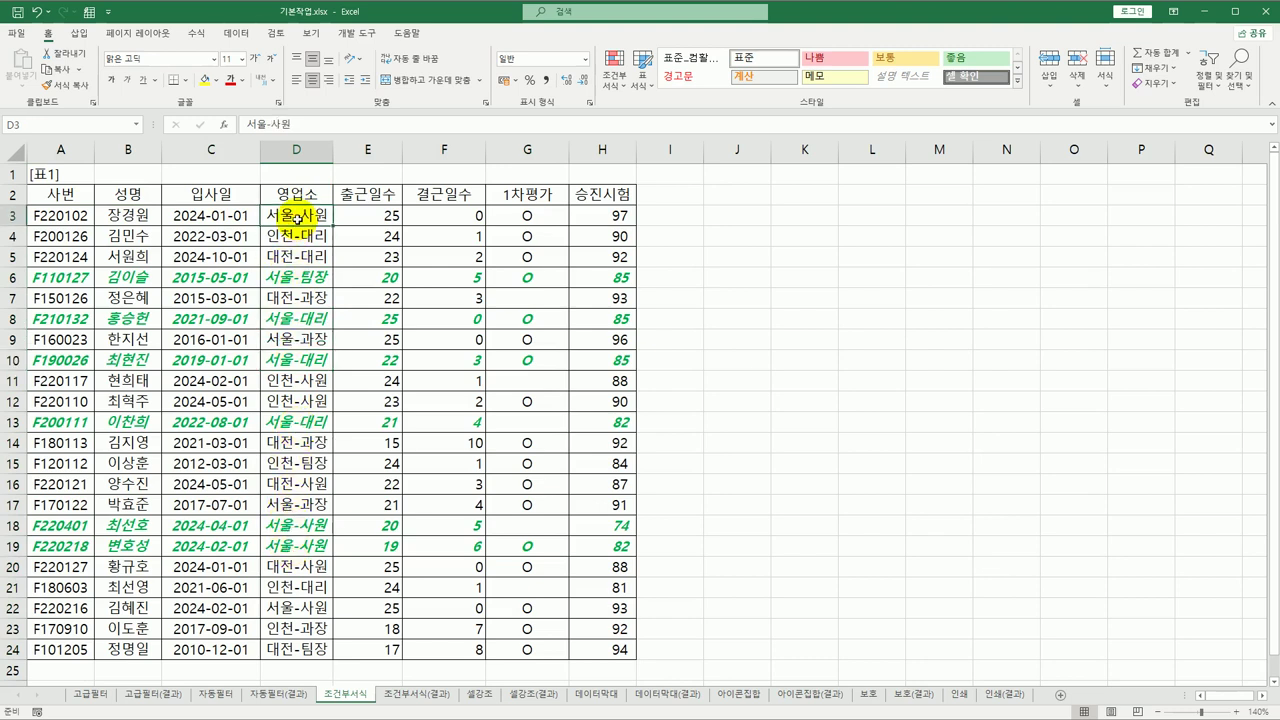
Step: Calculate the tenth-smallest 승진시험 score in J3 with =SMALL(H3:H24,10)
click(692, 216)
click(724, 217)
text(=)
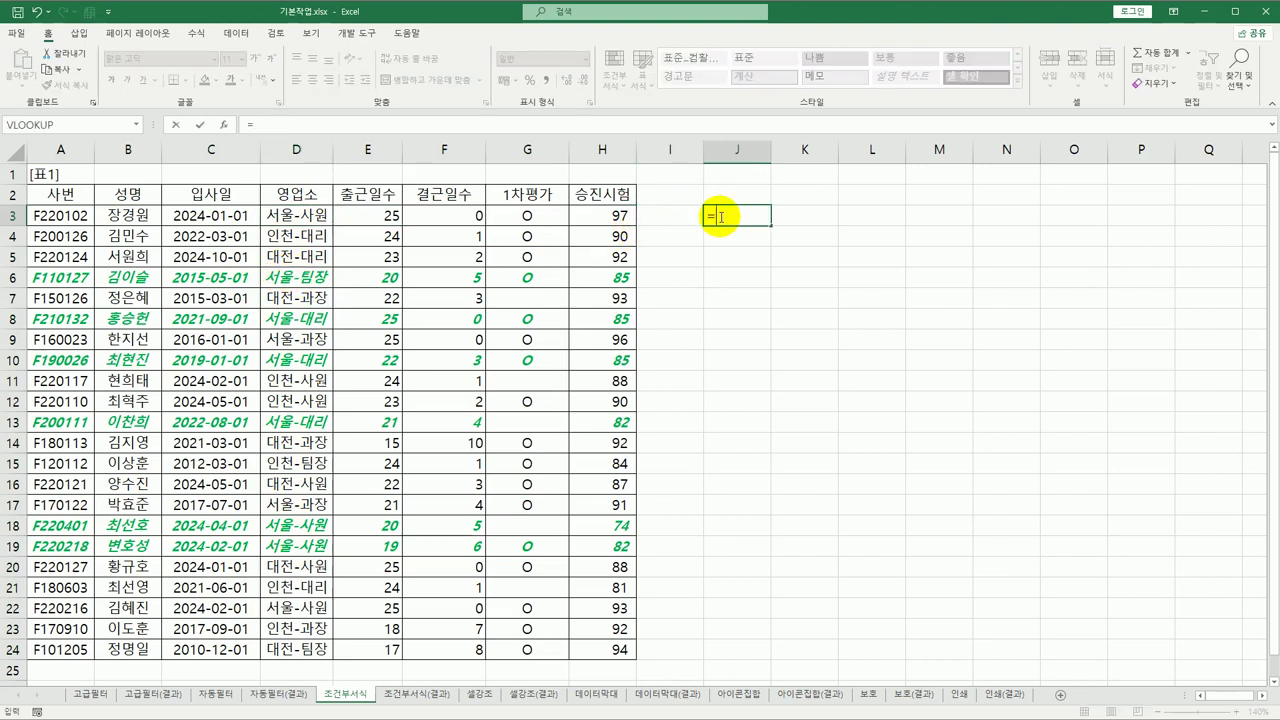
text(sm)
key(Tab)
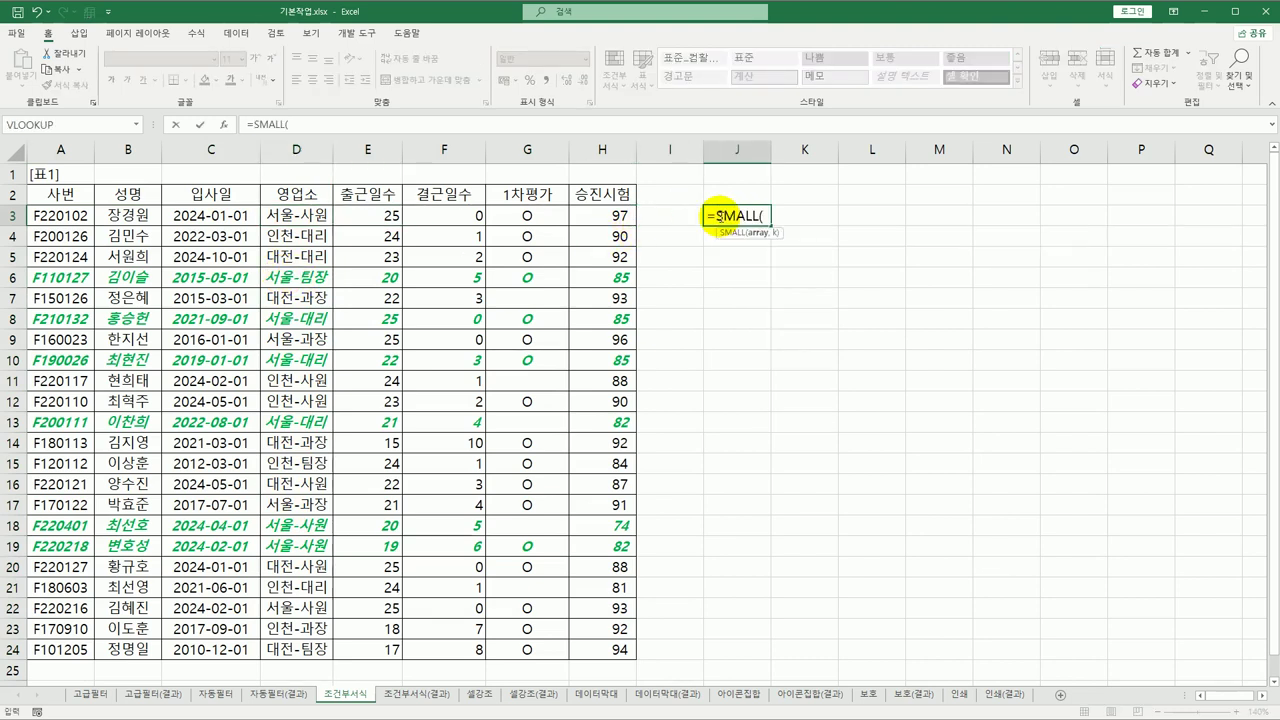
drag(603, 216, 595, 647)
text(,1)
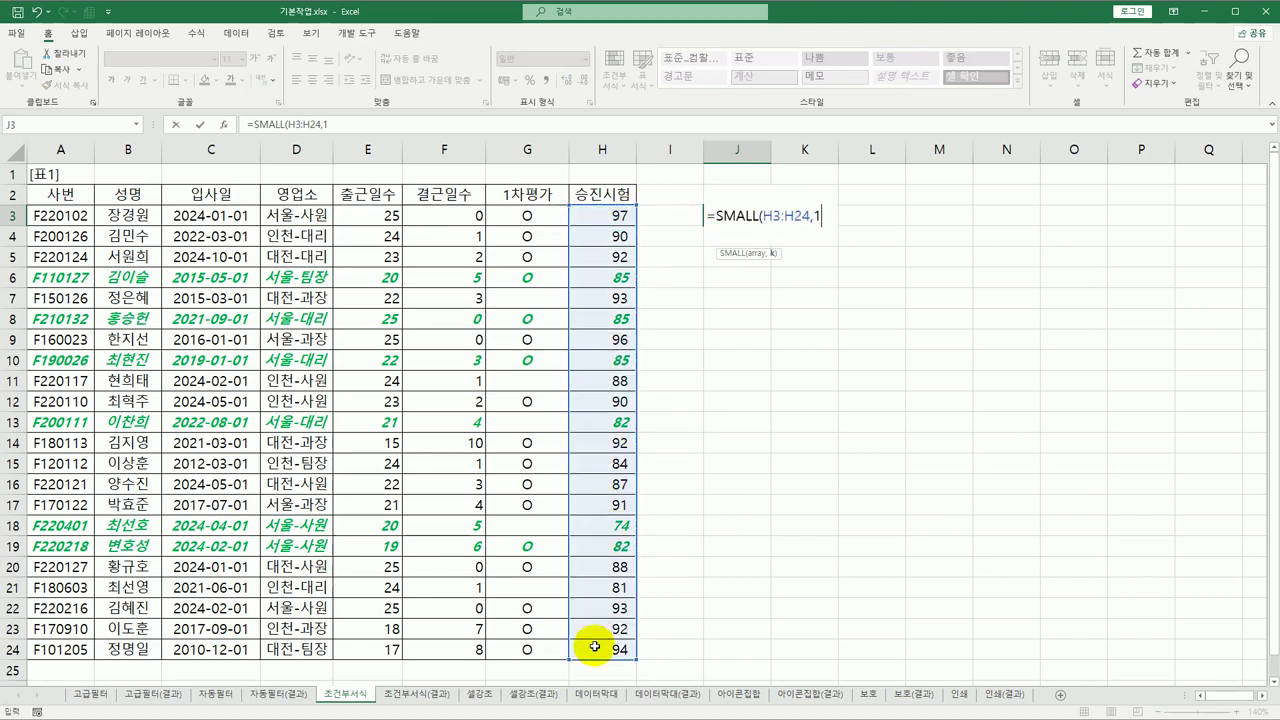
text(0))
key(Return)
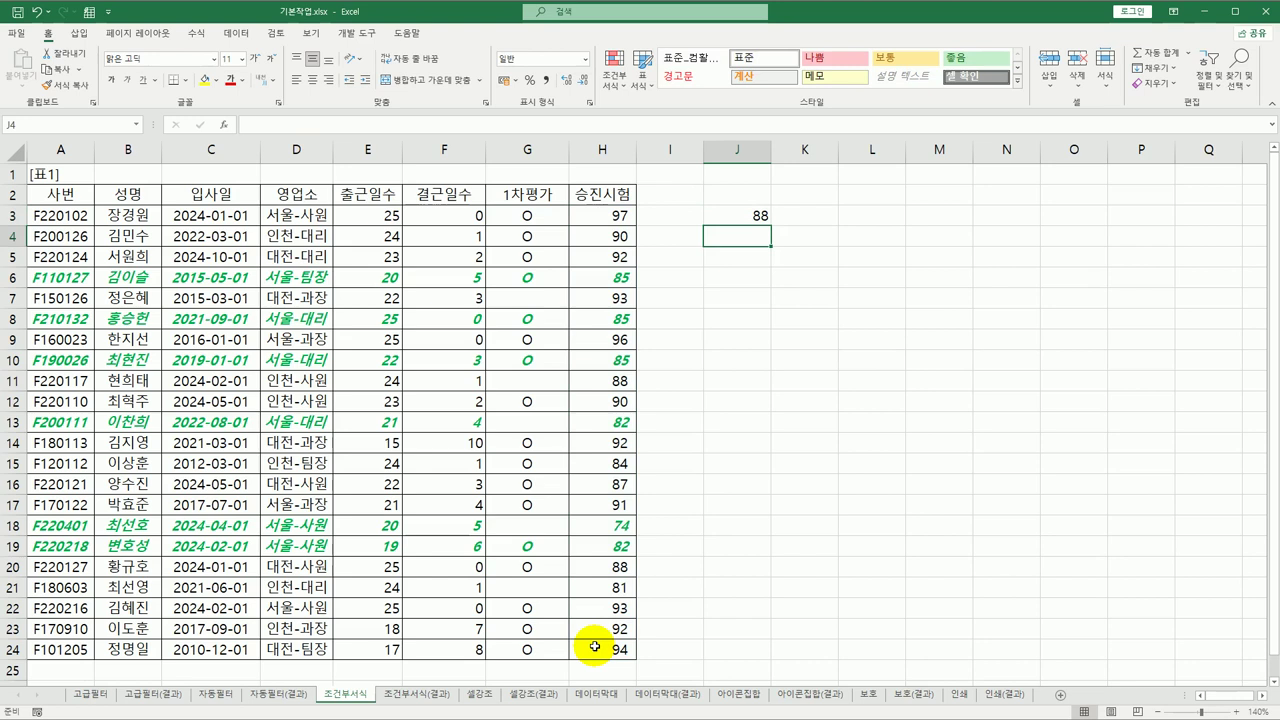
Step: Compare the 승진시험 scores of the green rows with the check value in J3, and clear J3
click(760, 216)
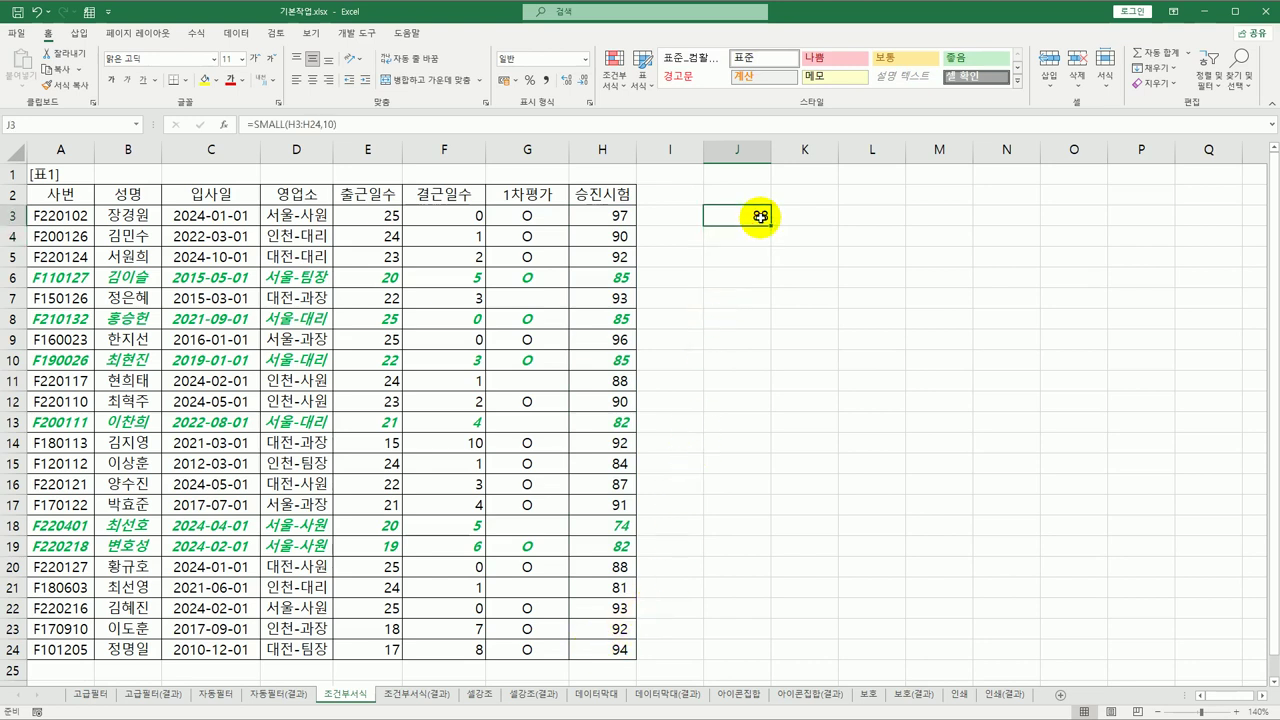
click(624, 277)
click(620, 318)
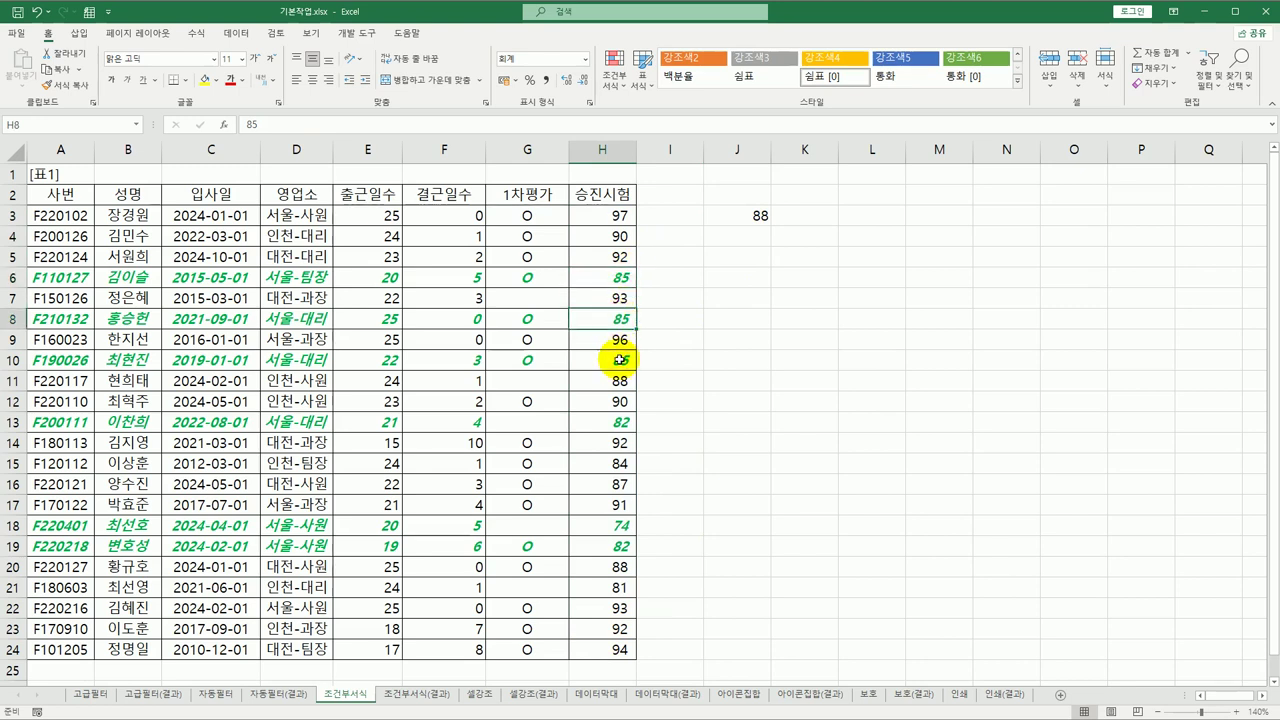
click(620, 359)
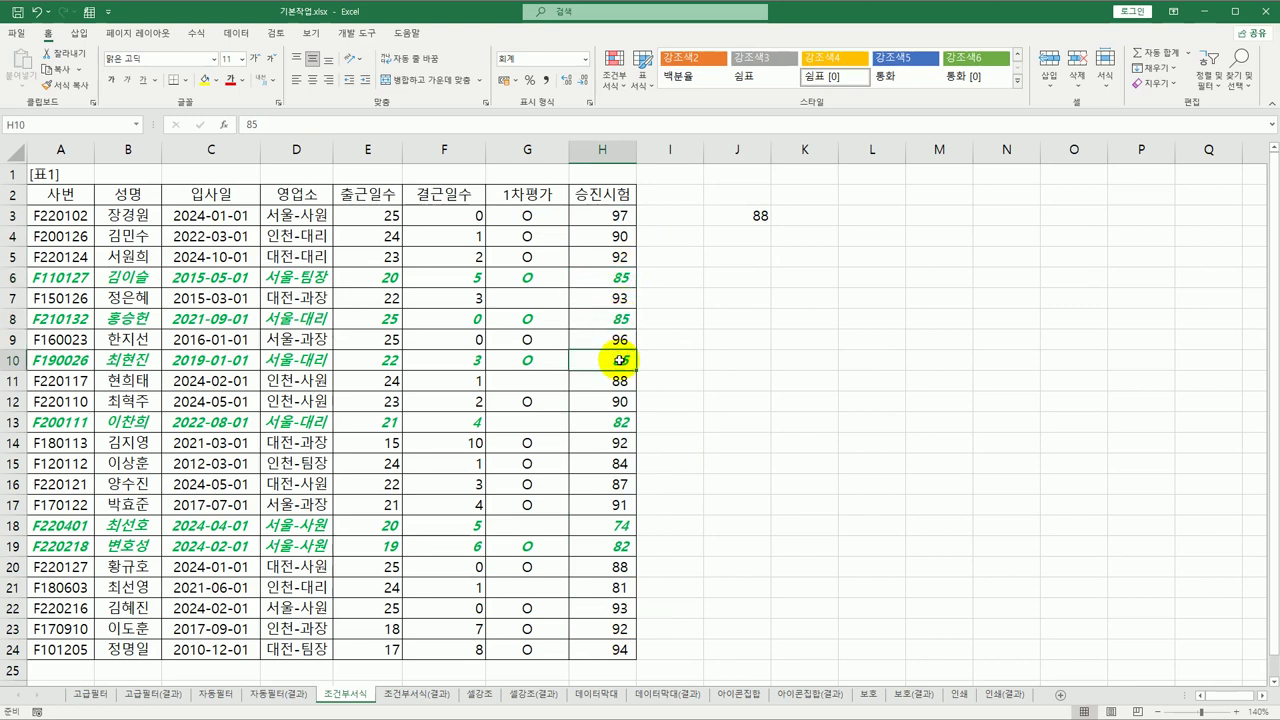
click(736, 218)
key(Delete)
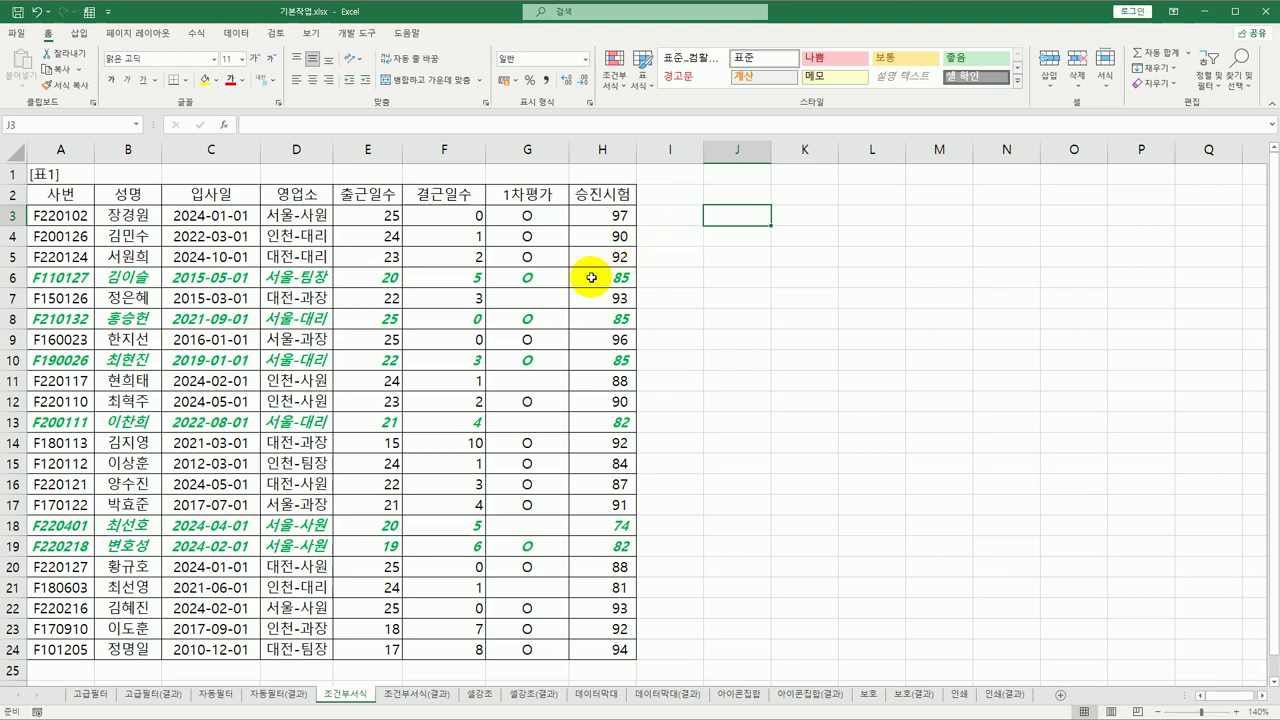
Step: Compare the formatted table on the 조건부서식 sheet with the one on the 조건부서식(결과) sheet
click(420, 698)
click(340, 694)
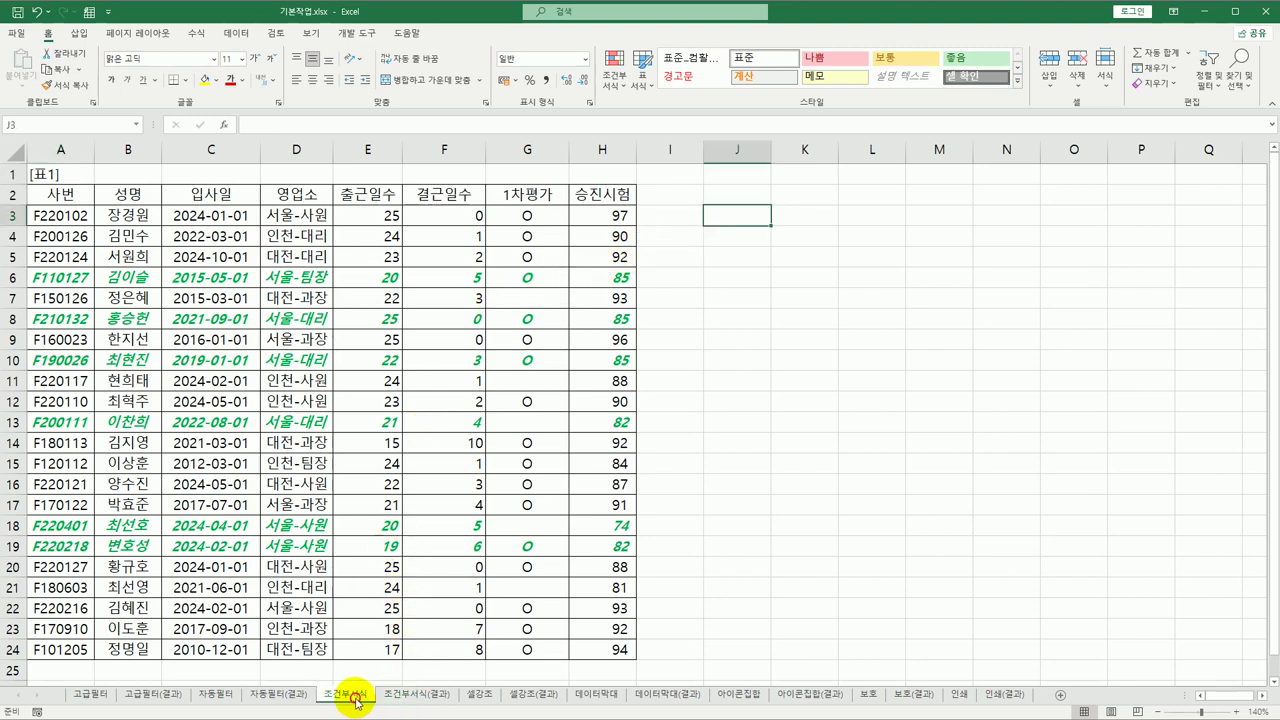
click(398, 698)
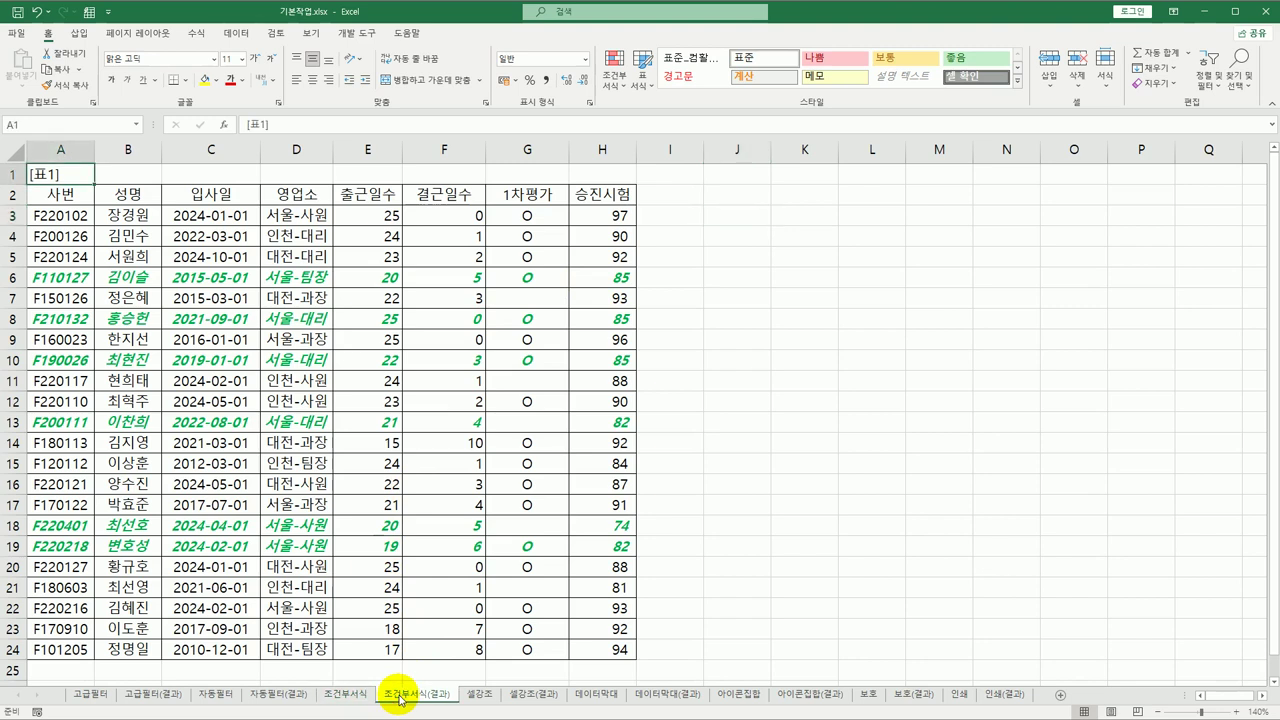
Step: On the 셀강조 sheet, highlight duplicate 물품코드 values in C3:C24 with the 진한 녹색 텍스트가 있는 녹색 채우기 format
click(480, 694)
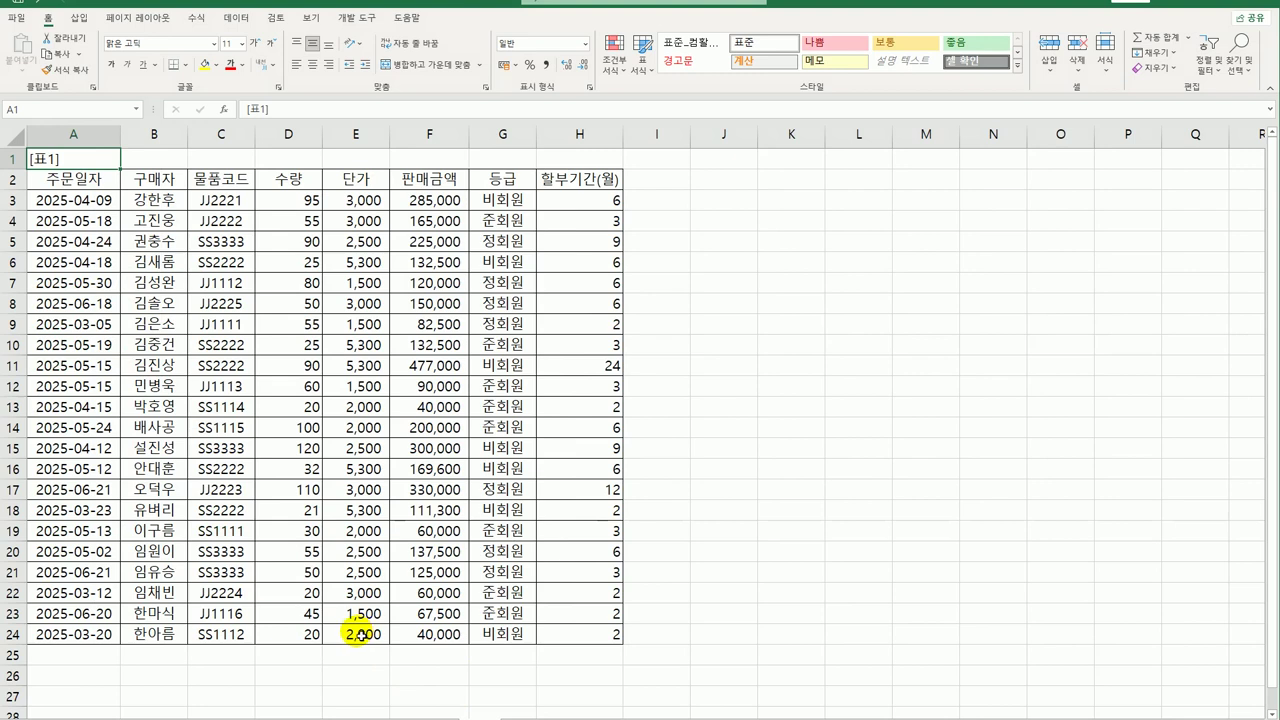
click(226, 201)
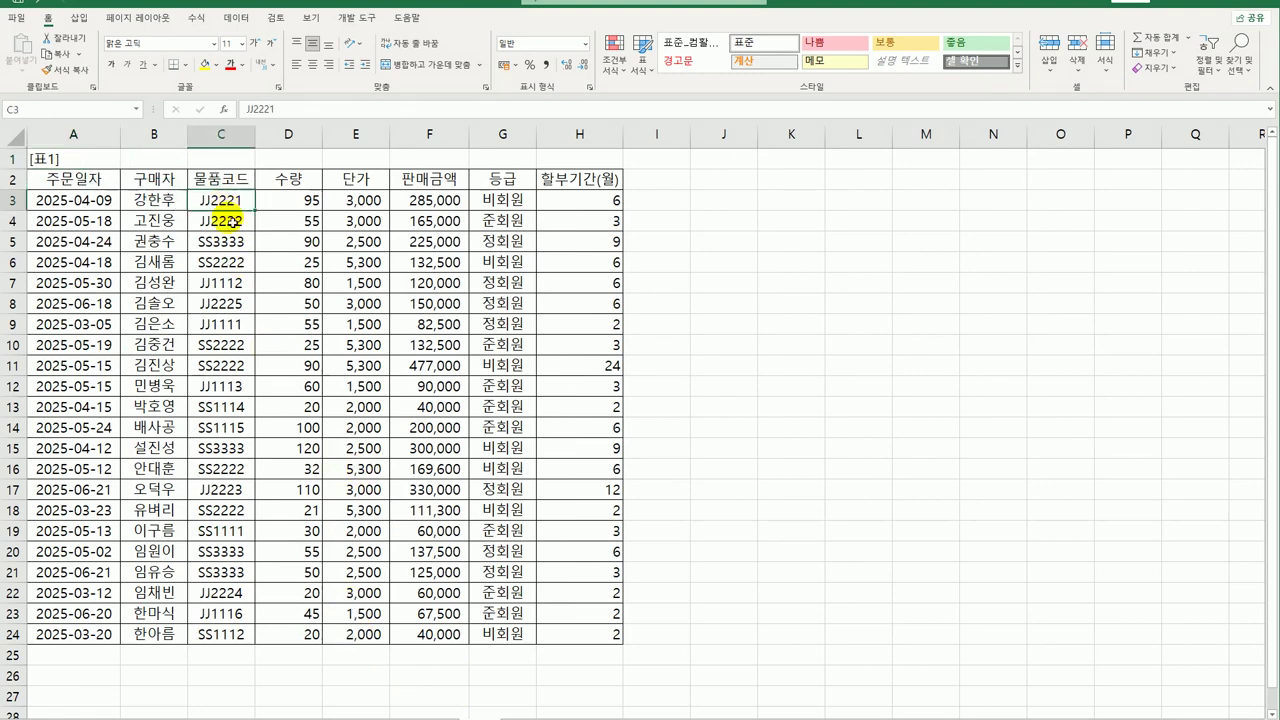
drag(230, 221, 234, 633)
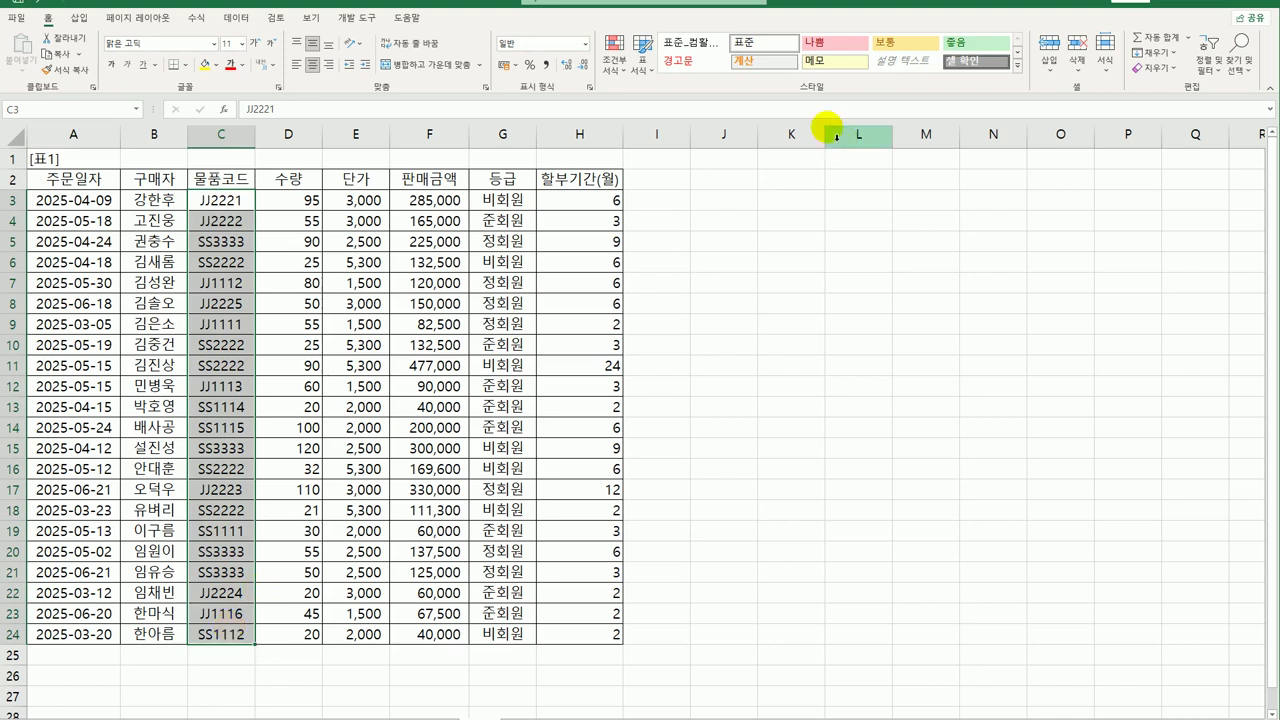
click(614, 70)
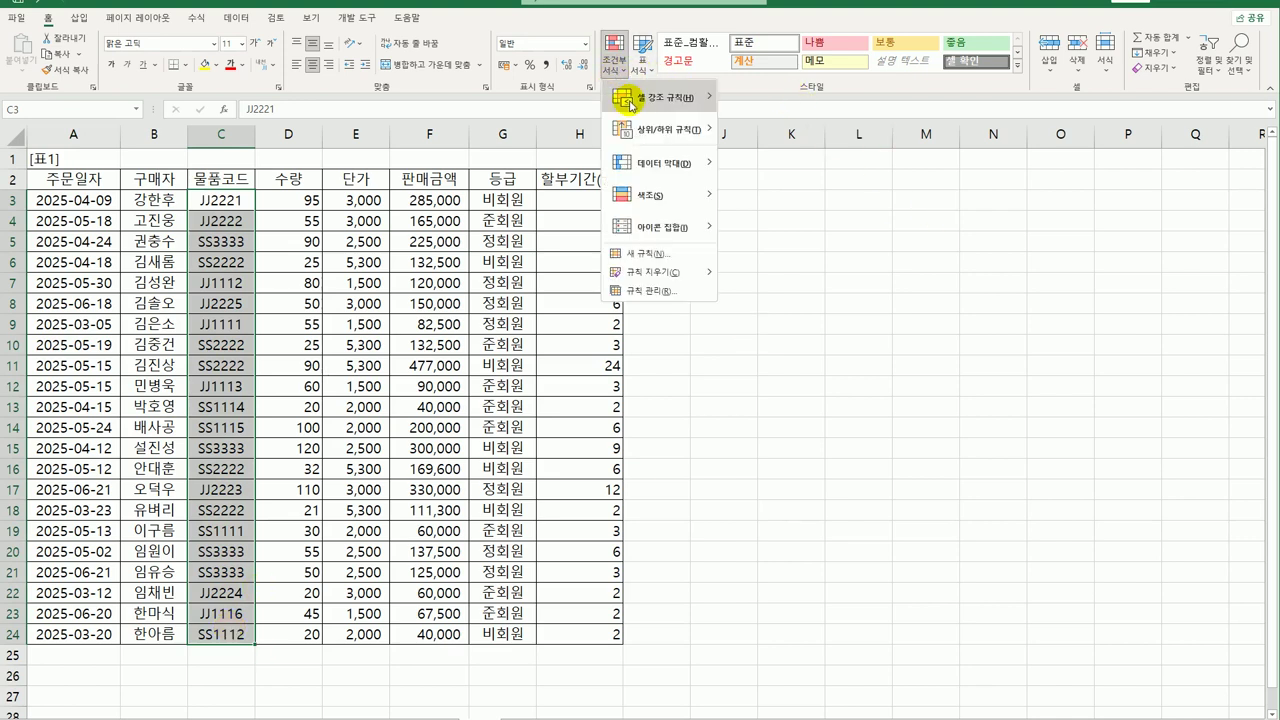
mouse_move(632, 105)
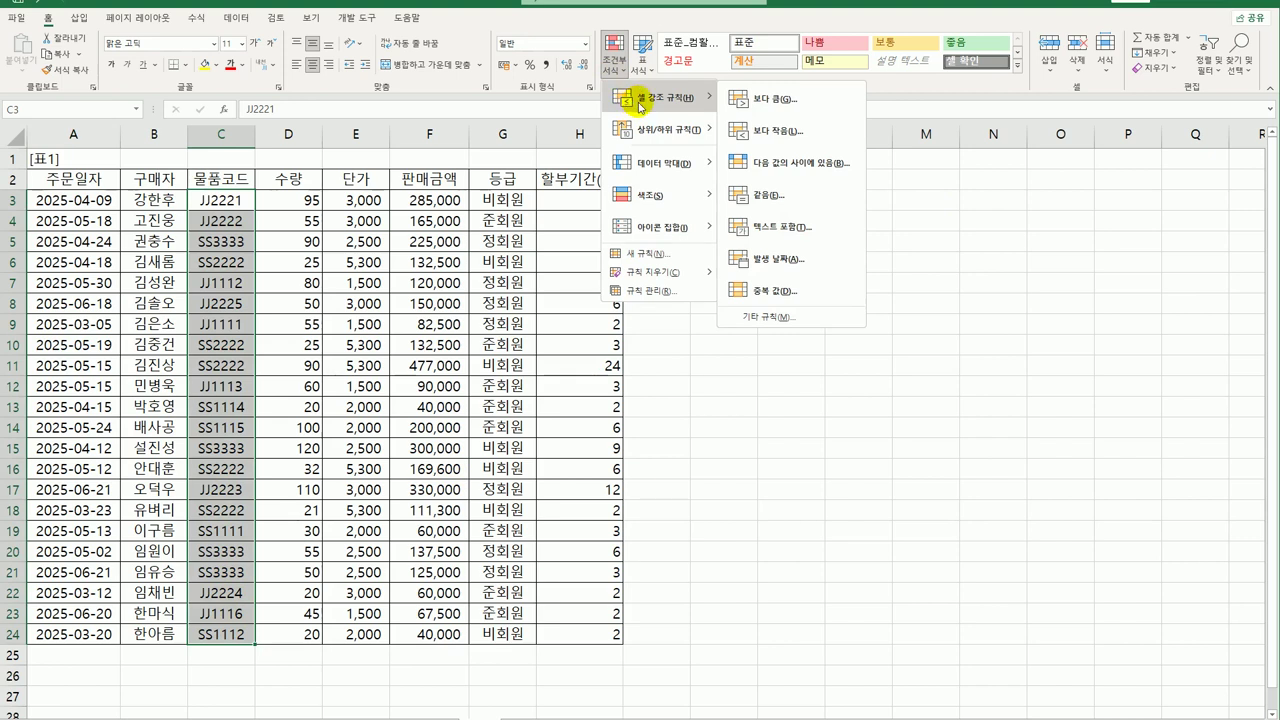
click(801, 291)
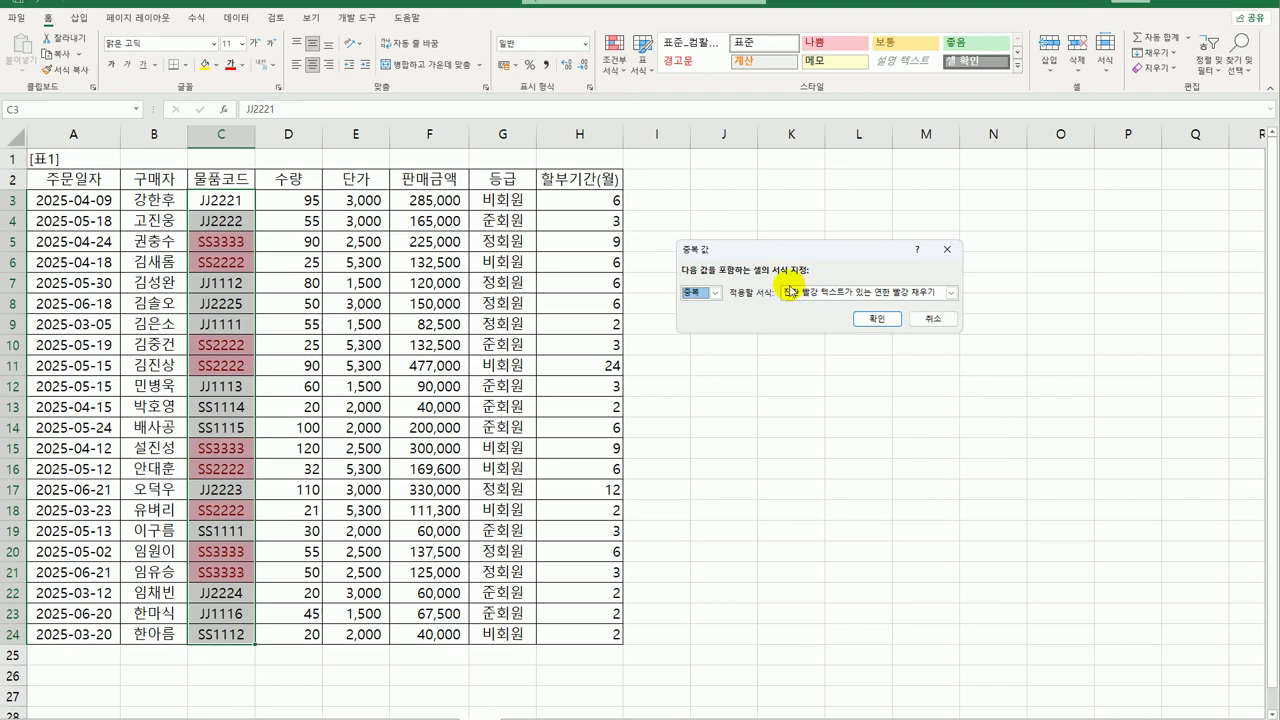
click(833, 292)
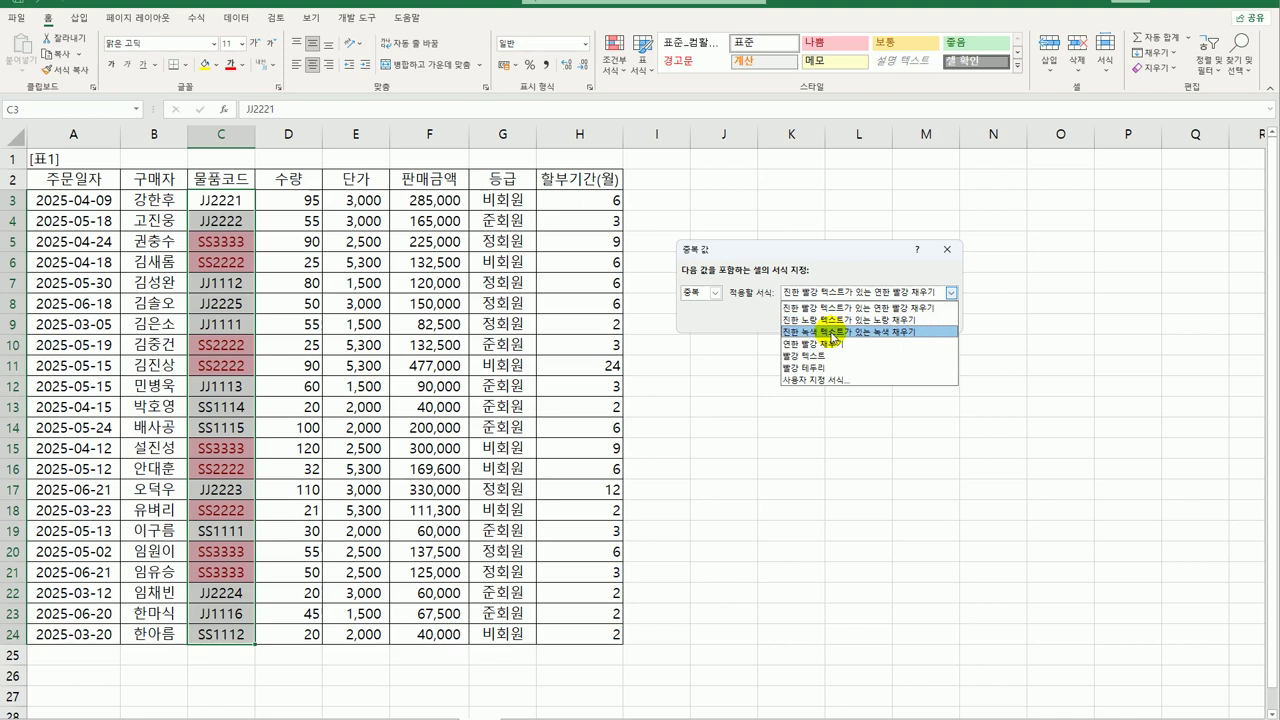
click(830, 332)
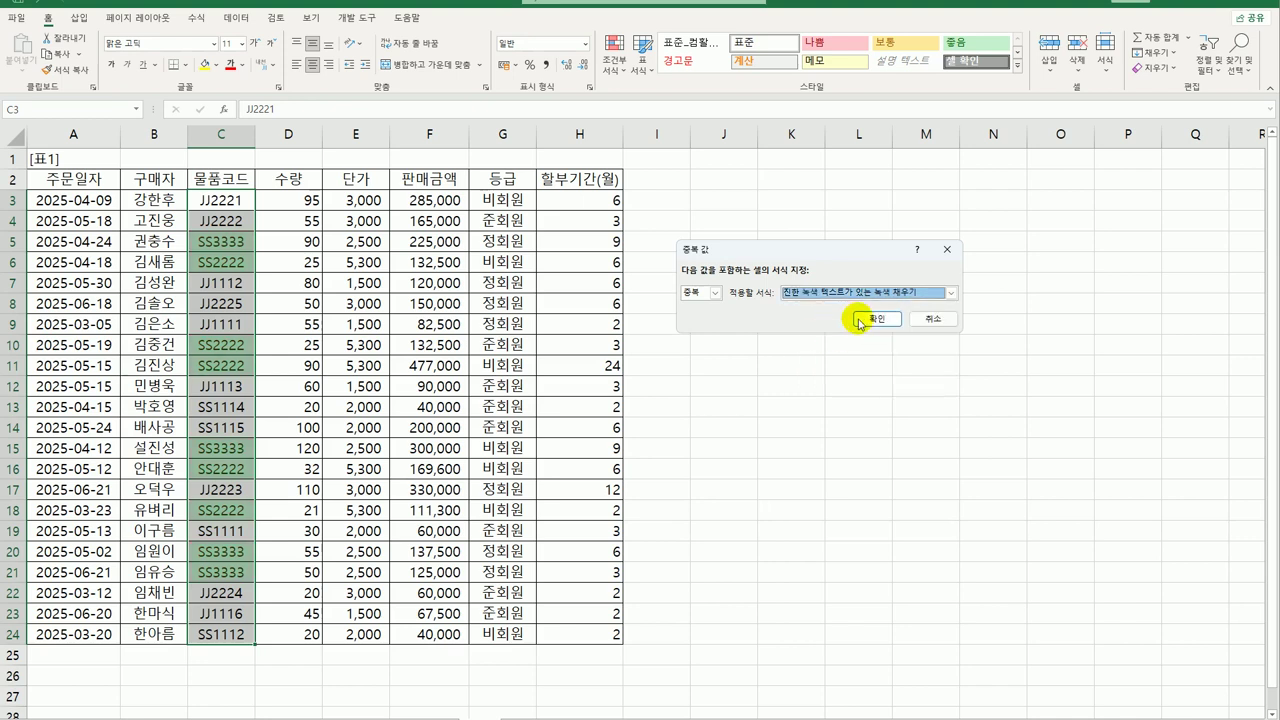
click(866, 322)
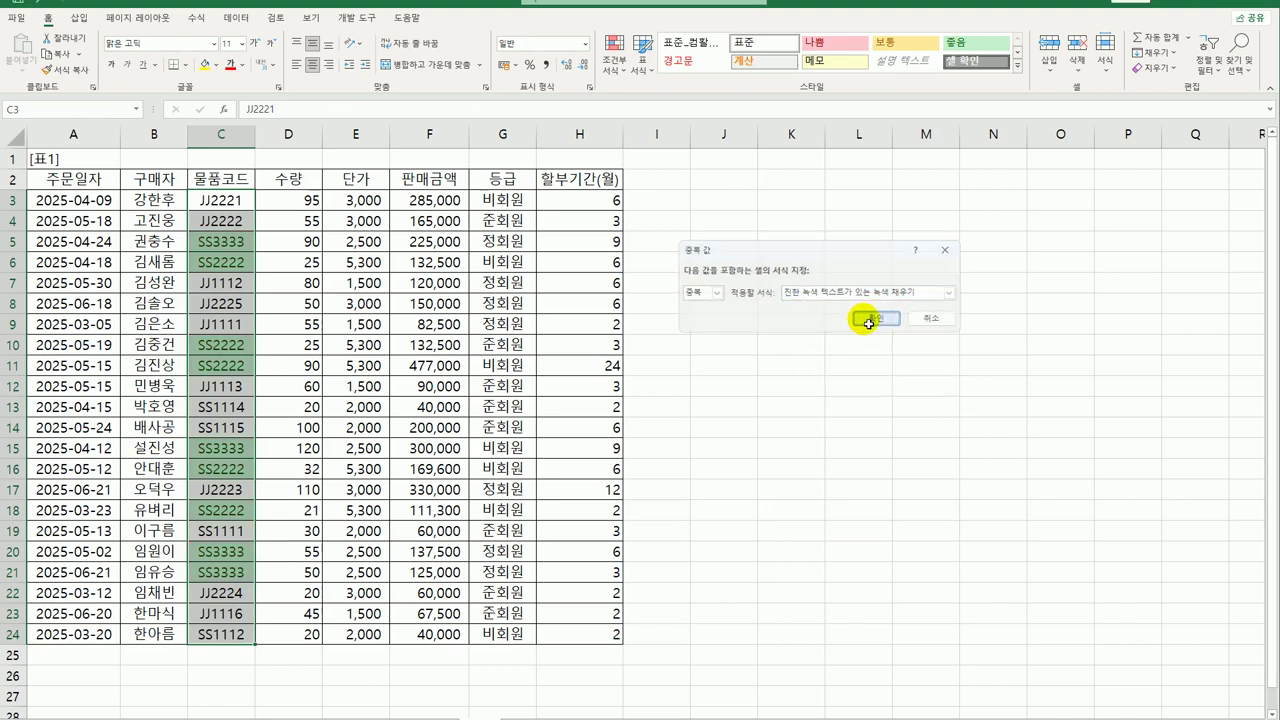
click(232, 634)
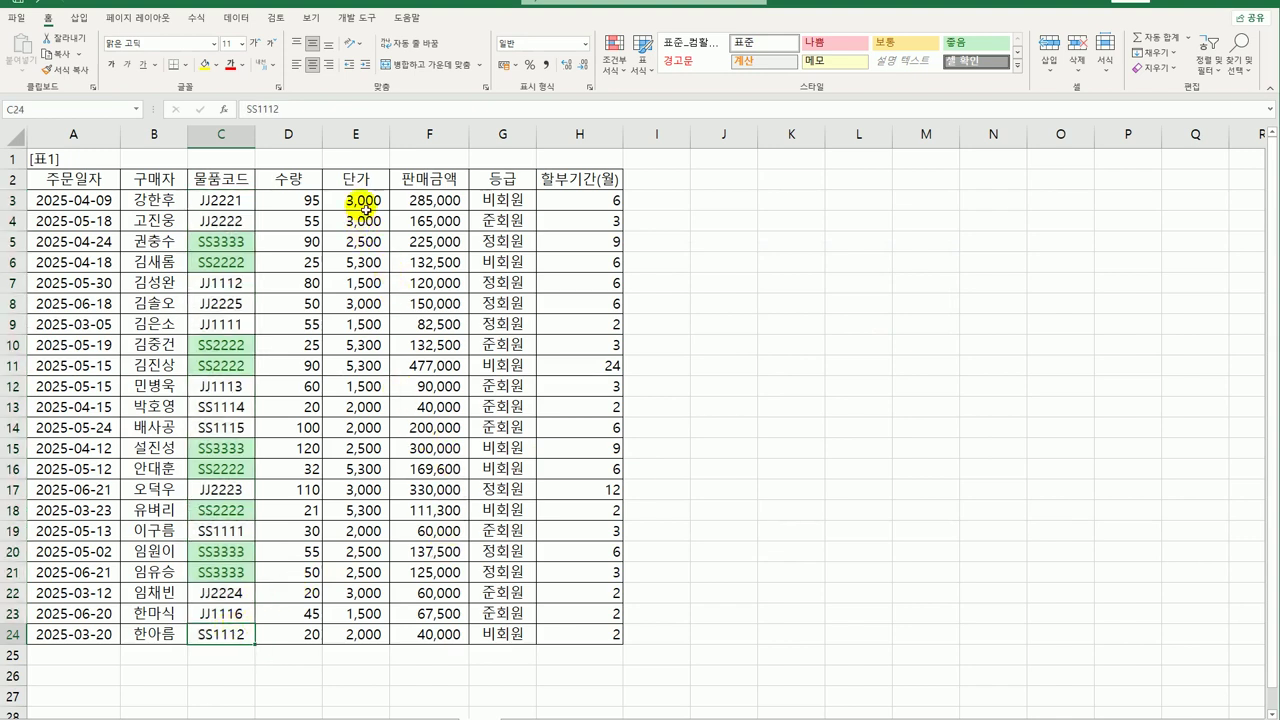
Step: Select the 단가 values in E3:E24
drag(365, 207, 380, 630)
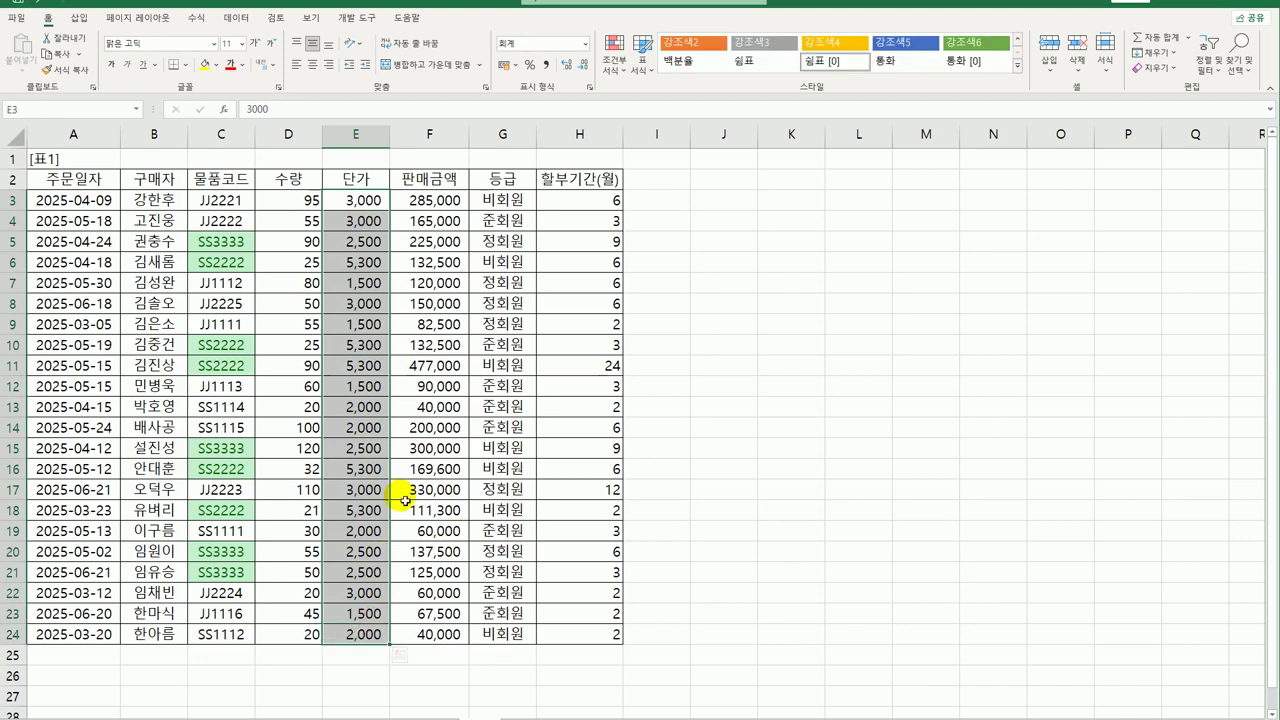
click(615, 72)
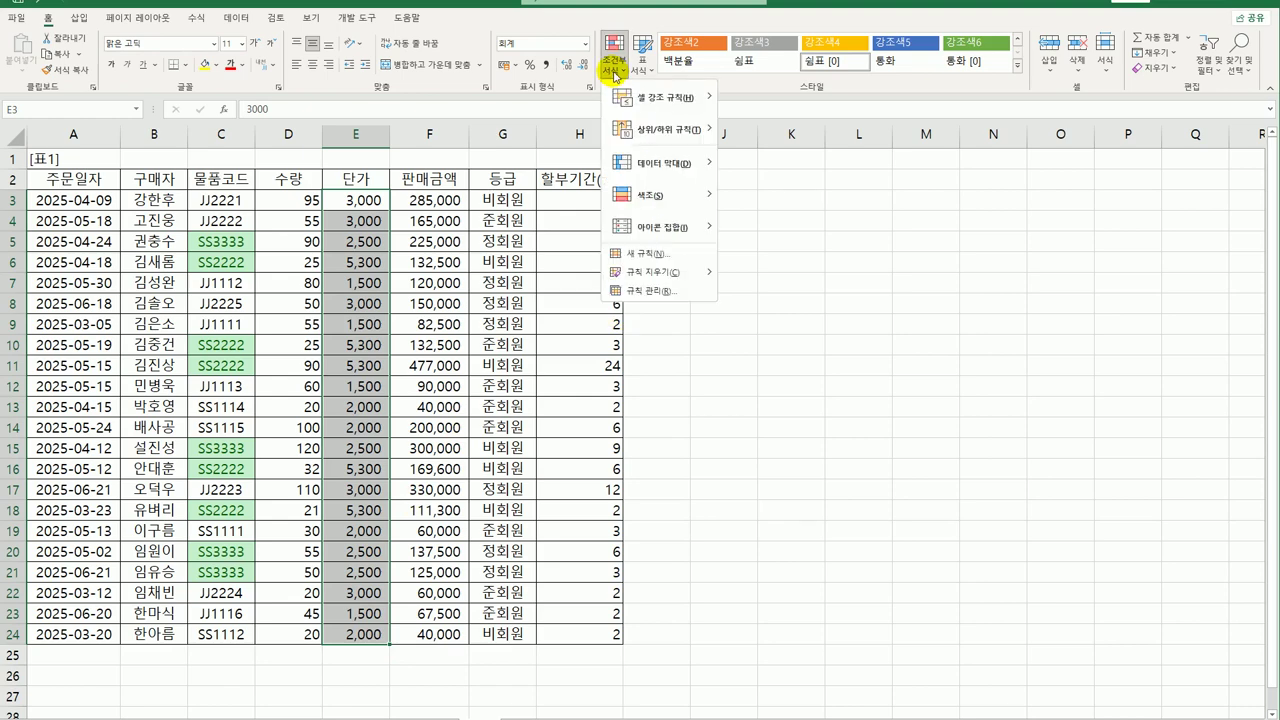
click(662, 253)
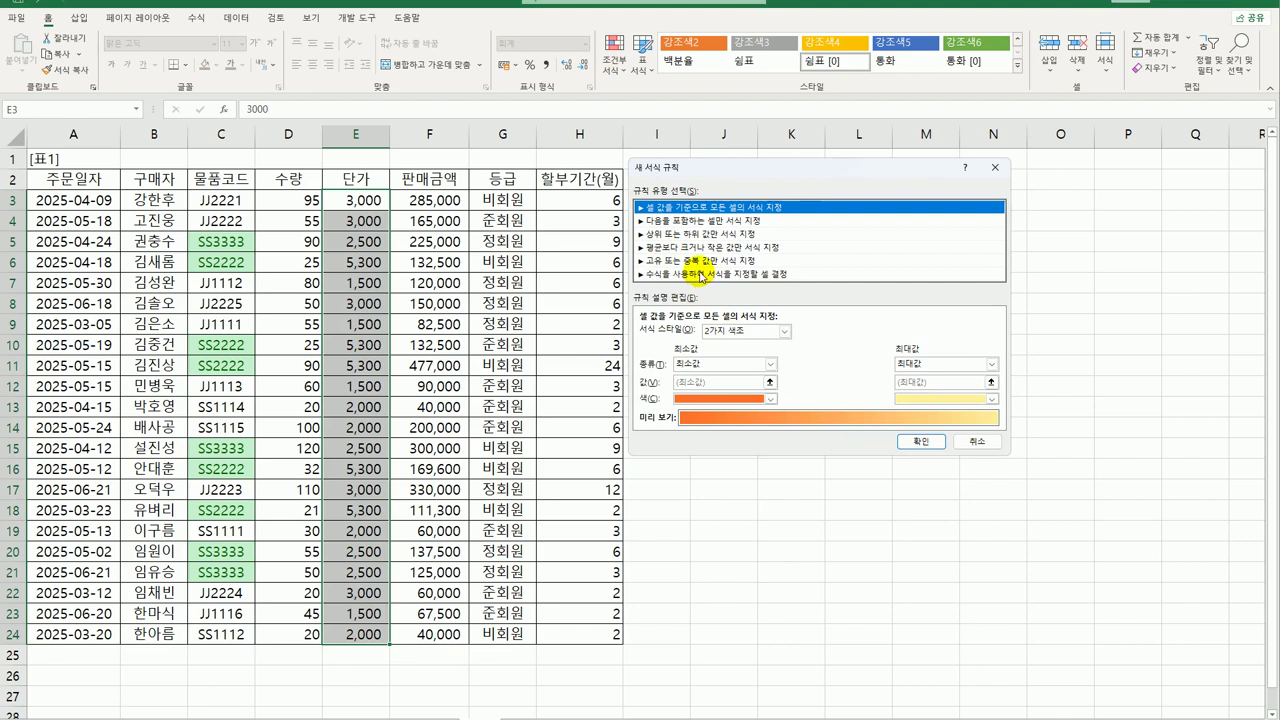
click(697, 235)
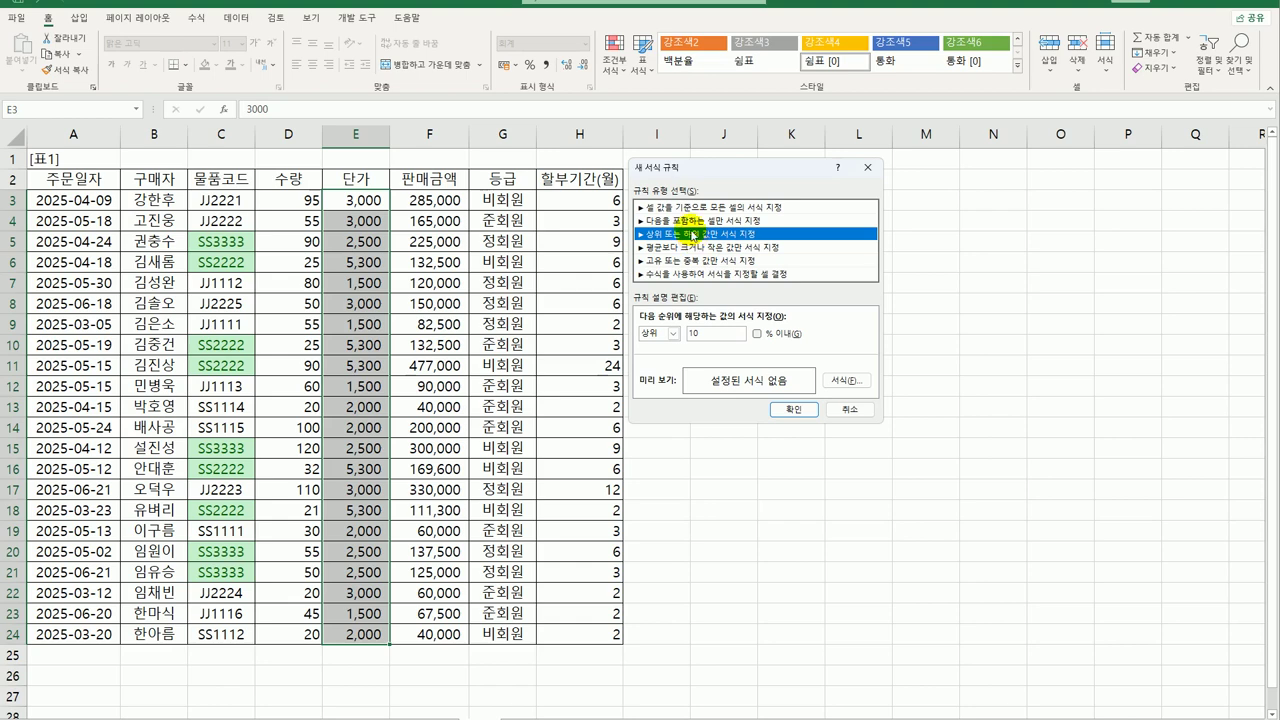
click(857, 410)
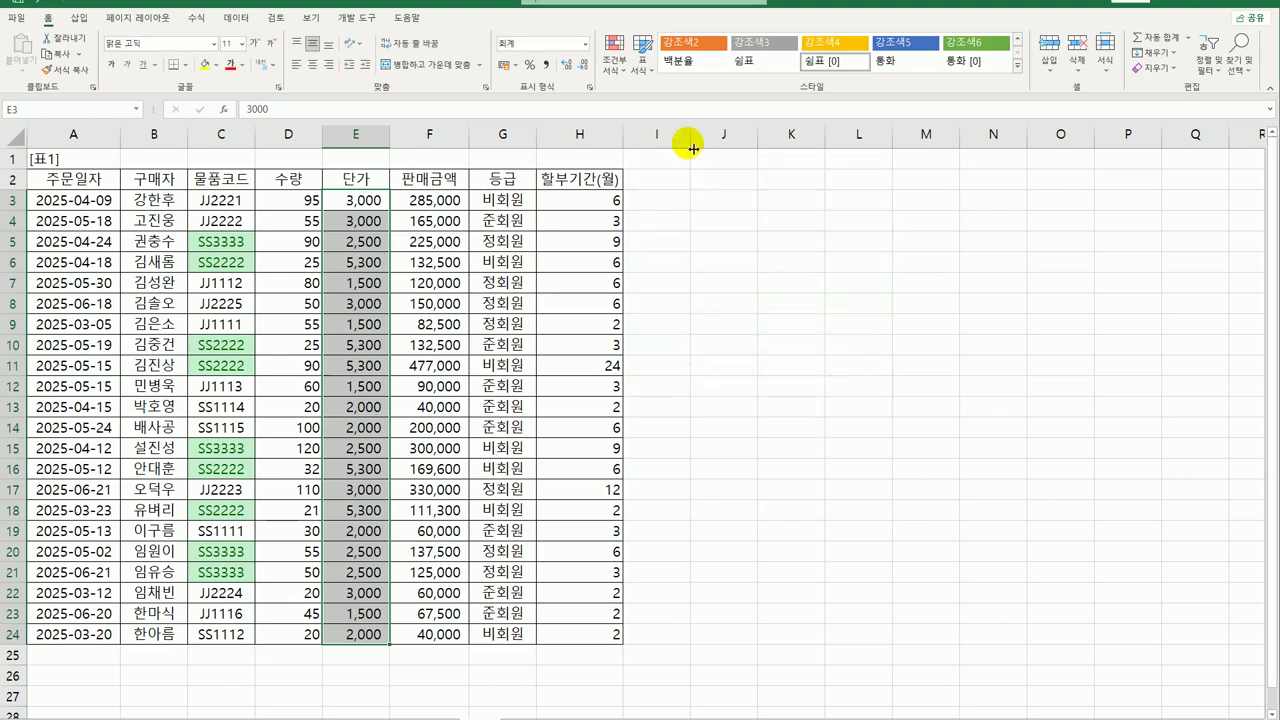
Step: Highlight the above-average (평균 초과) 단가 values in E3:E24 with the 연한 빨강 채우기 format
click(614, 57)
mouse_move(652, 133)
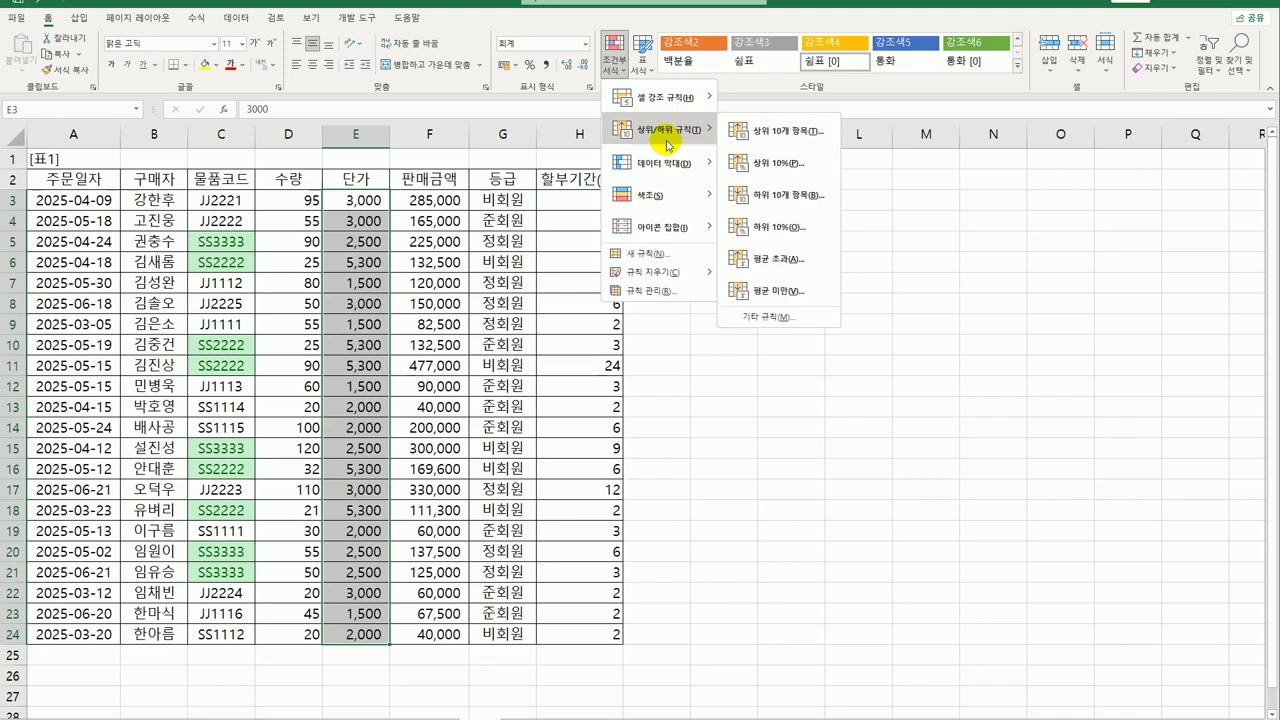
click(787, 263)
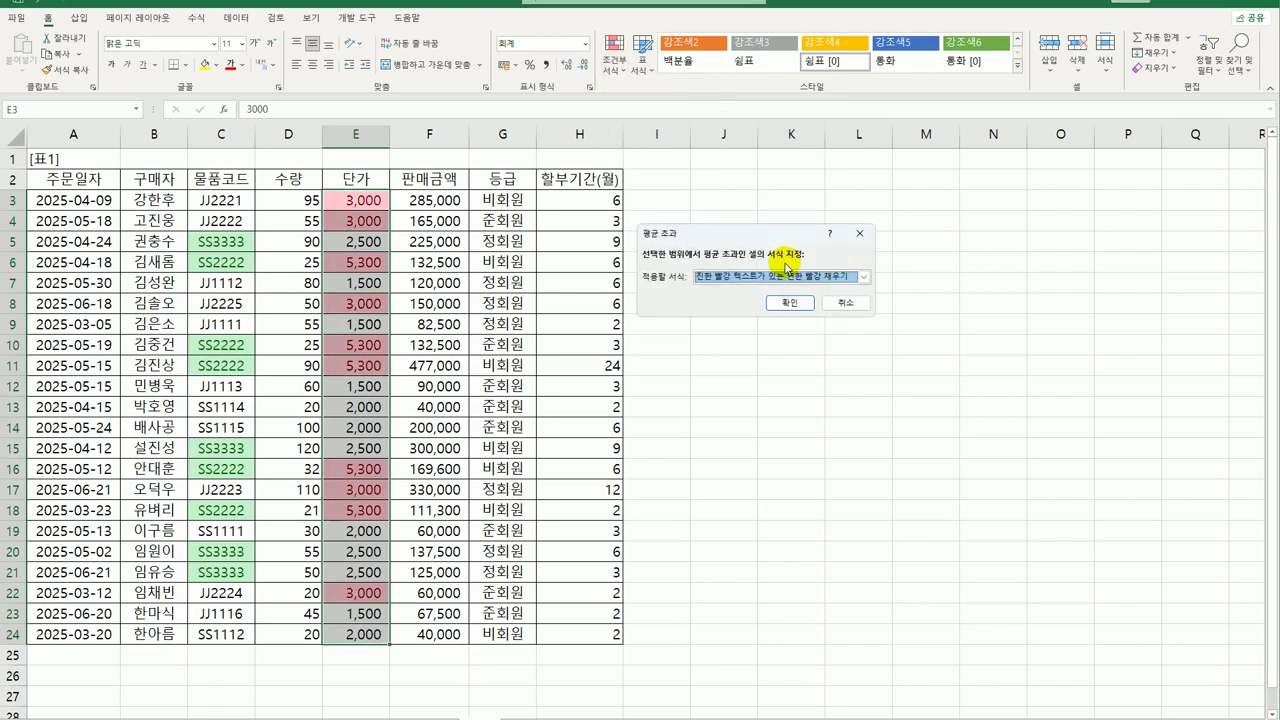
click(782, 277)
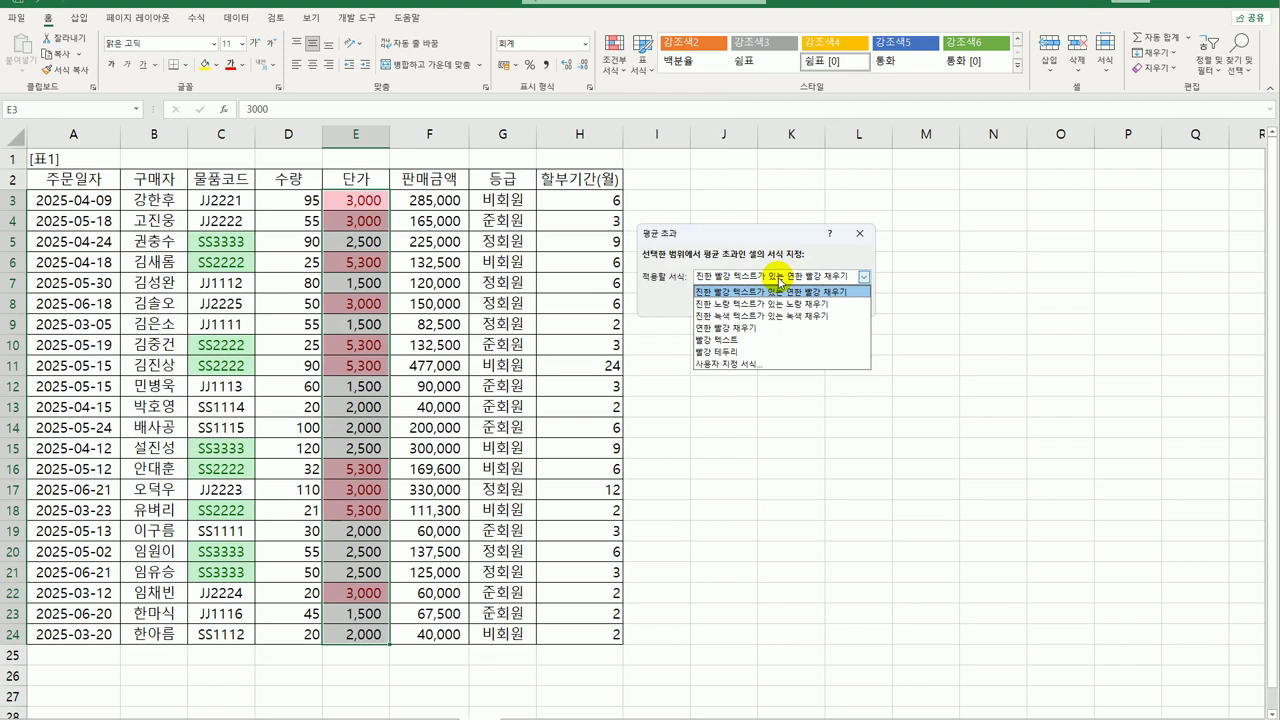
click(775, 328)
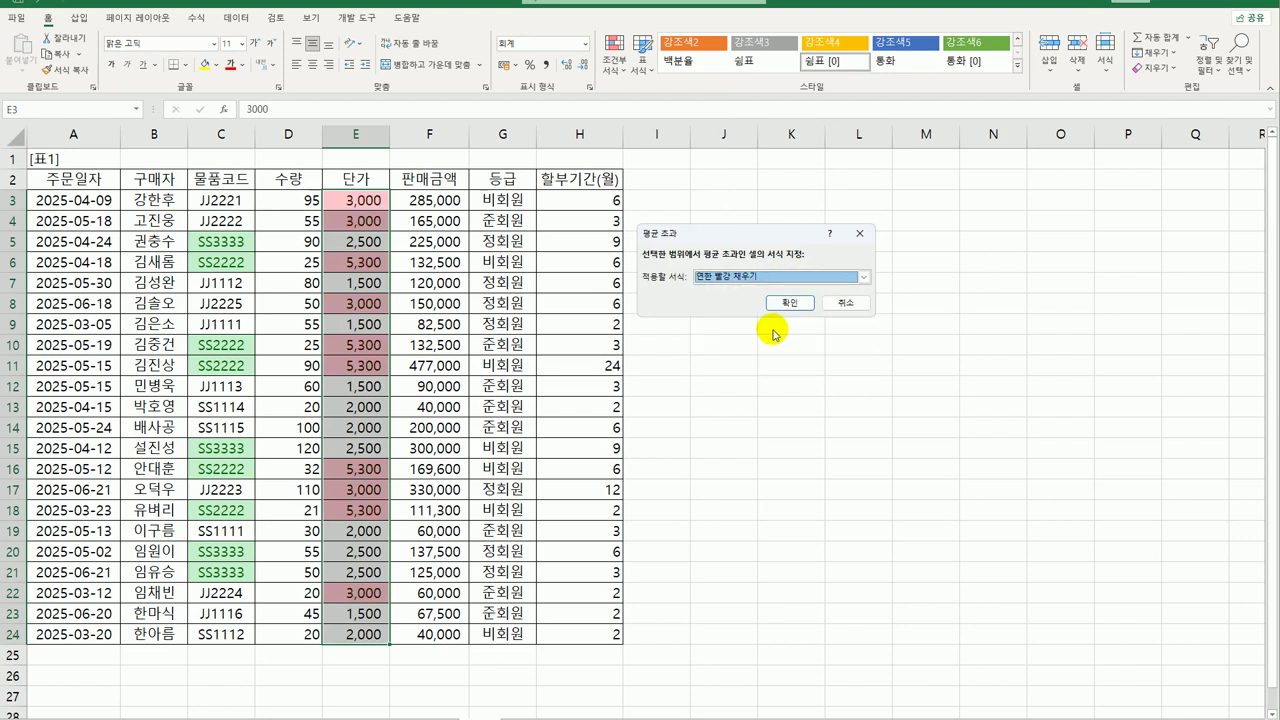
click(790, 302)
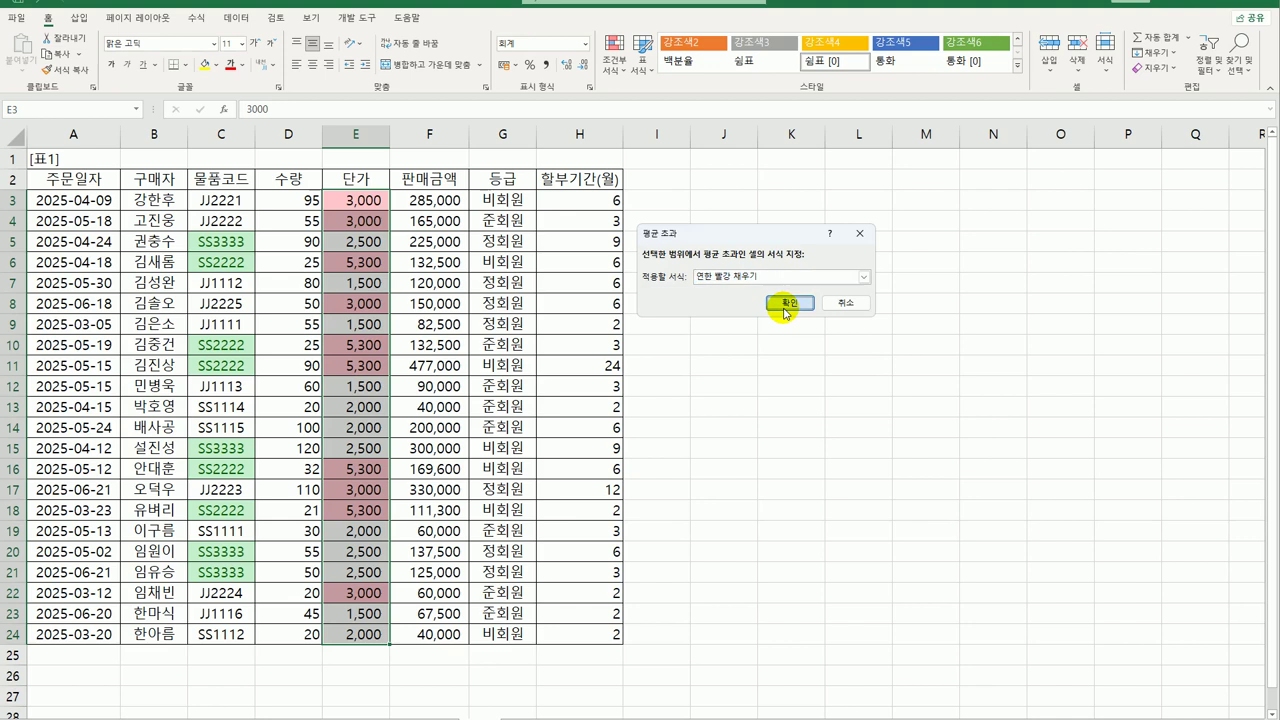
click(360, 642)
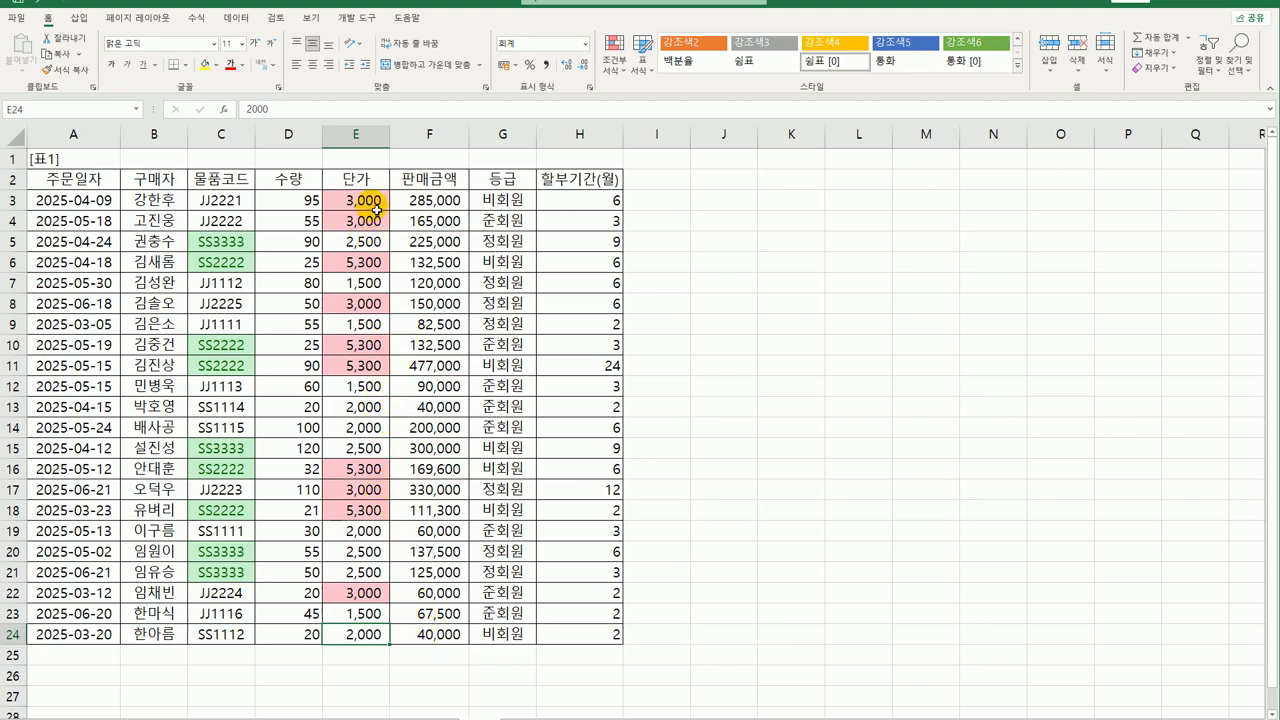
Step: Clear the conditional formatting rules from the selected 단가 cells E3:E24
drag(363, 197, 343, 636)
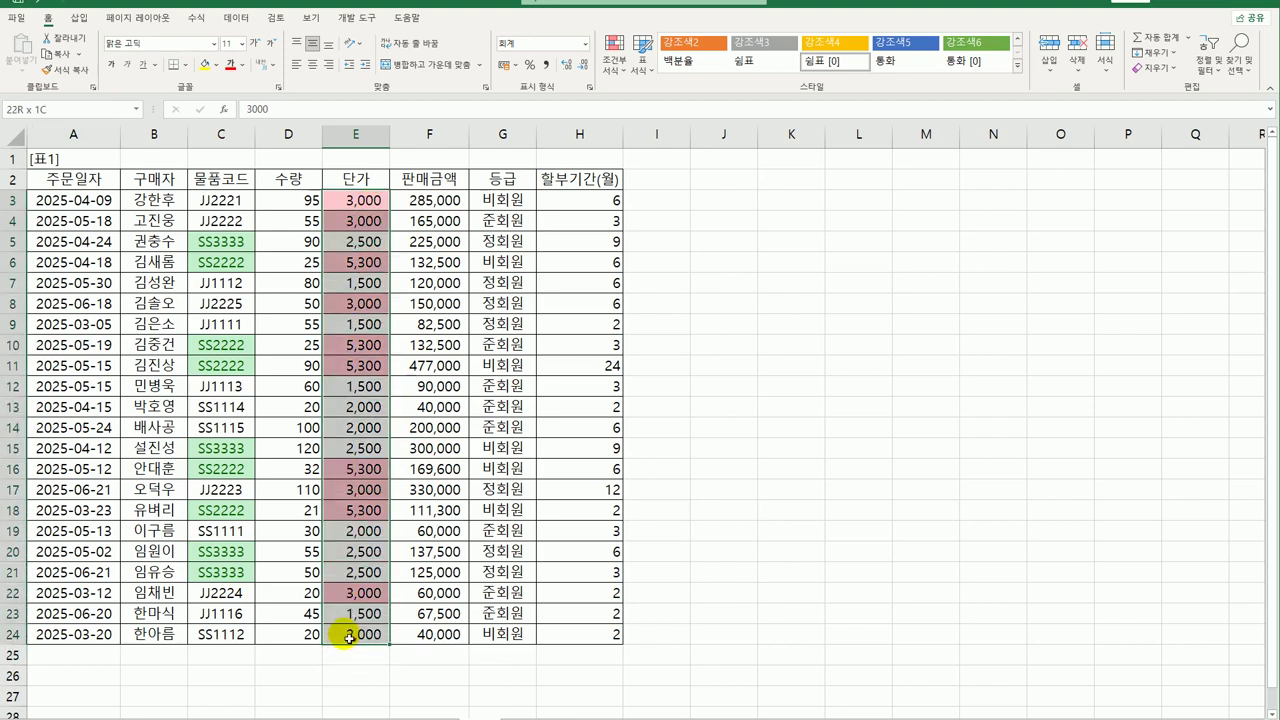
drag(360, 200, 358, 647)
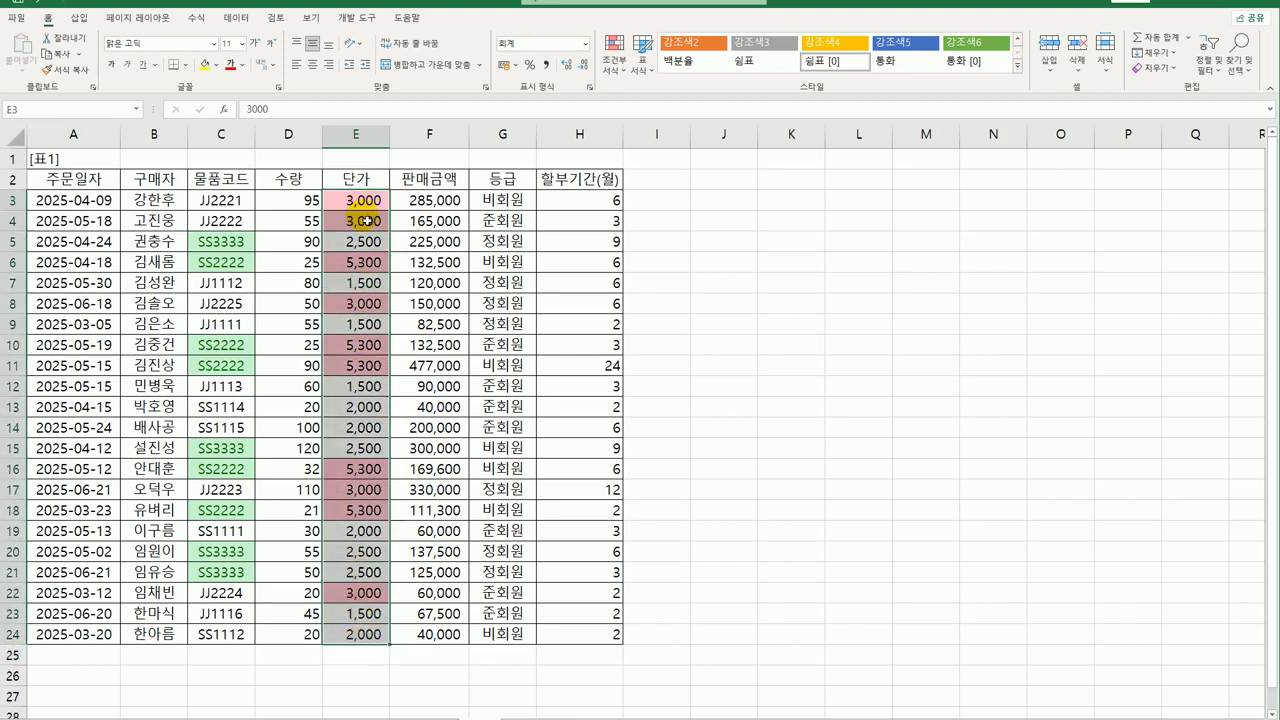
click(617, 68)
mouse_move(660, 273)
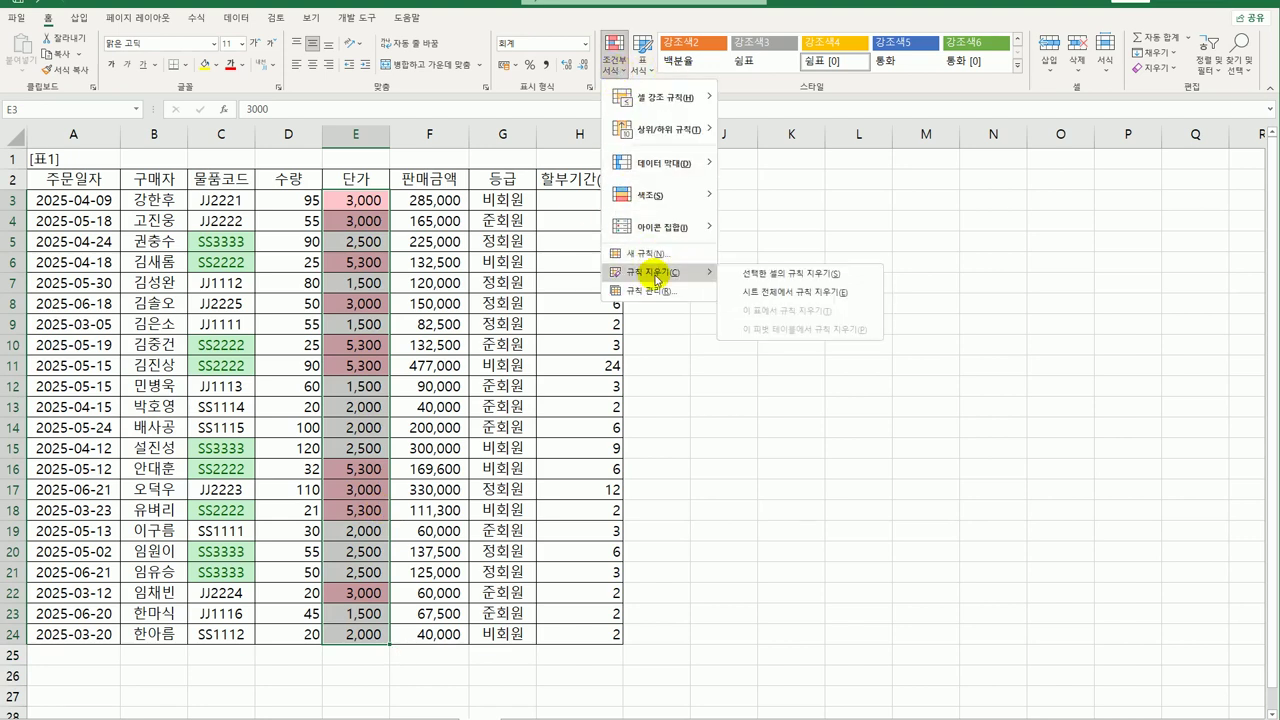
click(795, 279)
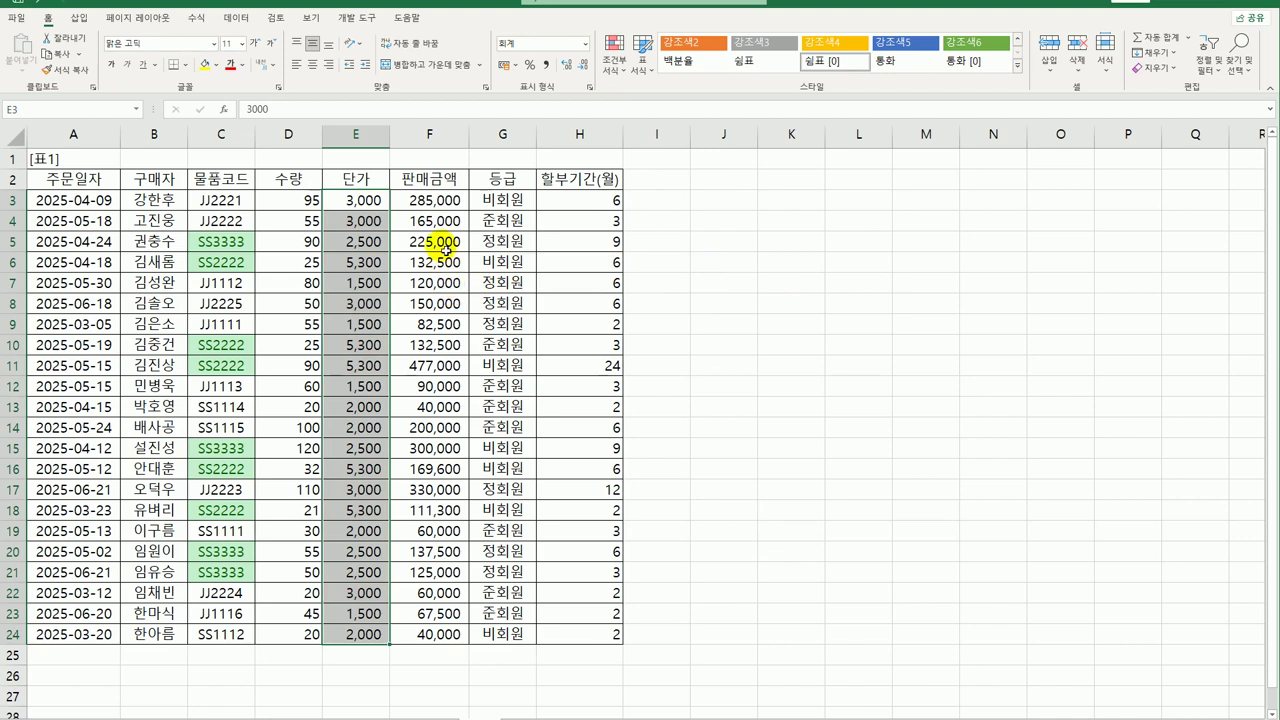
Step: Highlight the above-average (평균 초과) 판매금액 values in F3:F24 with the 연한 빨강 채우기 format
drag(430, 200, 445, 634)
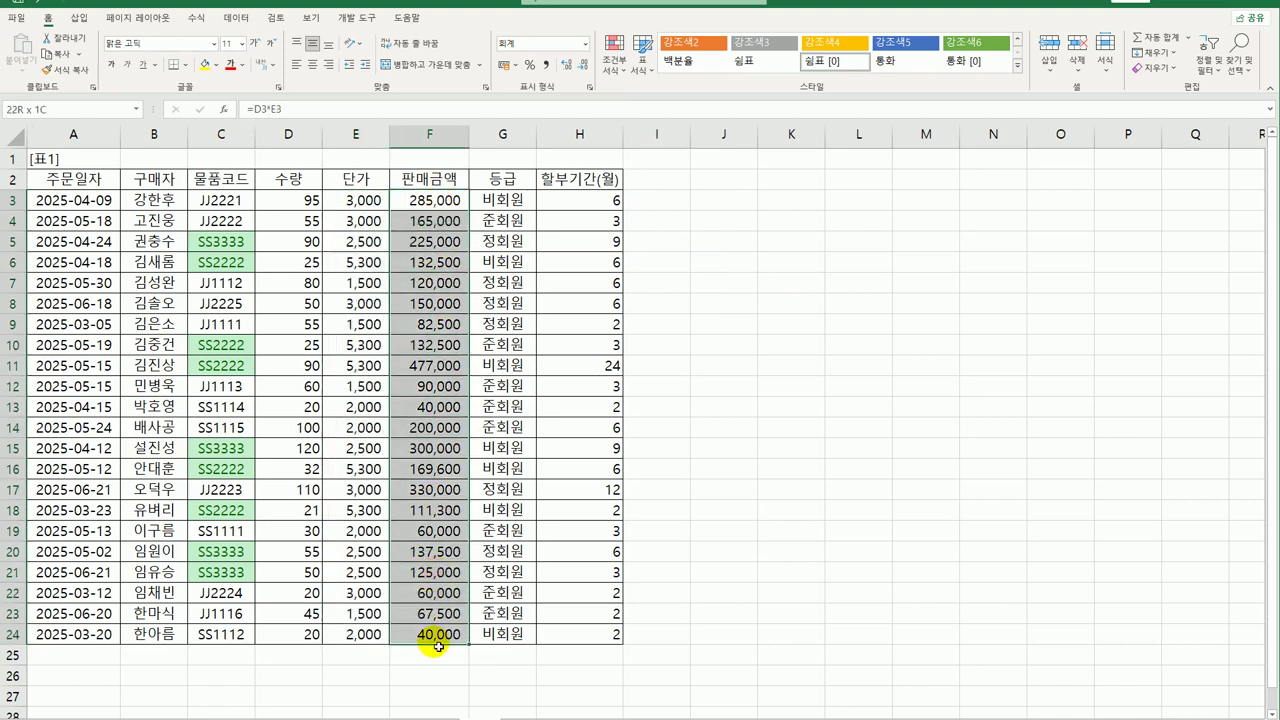
click(617, 60)
mouse_move(655, 129)
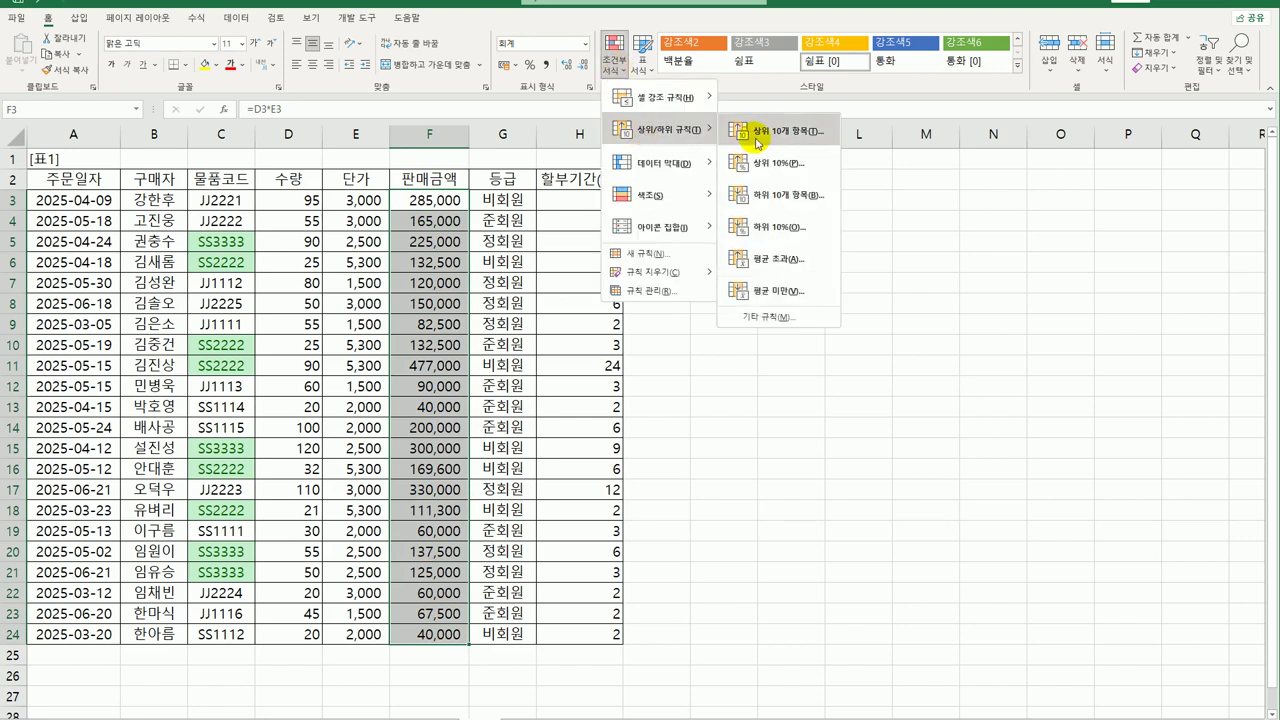
click(787, 262)
click(760, 276)
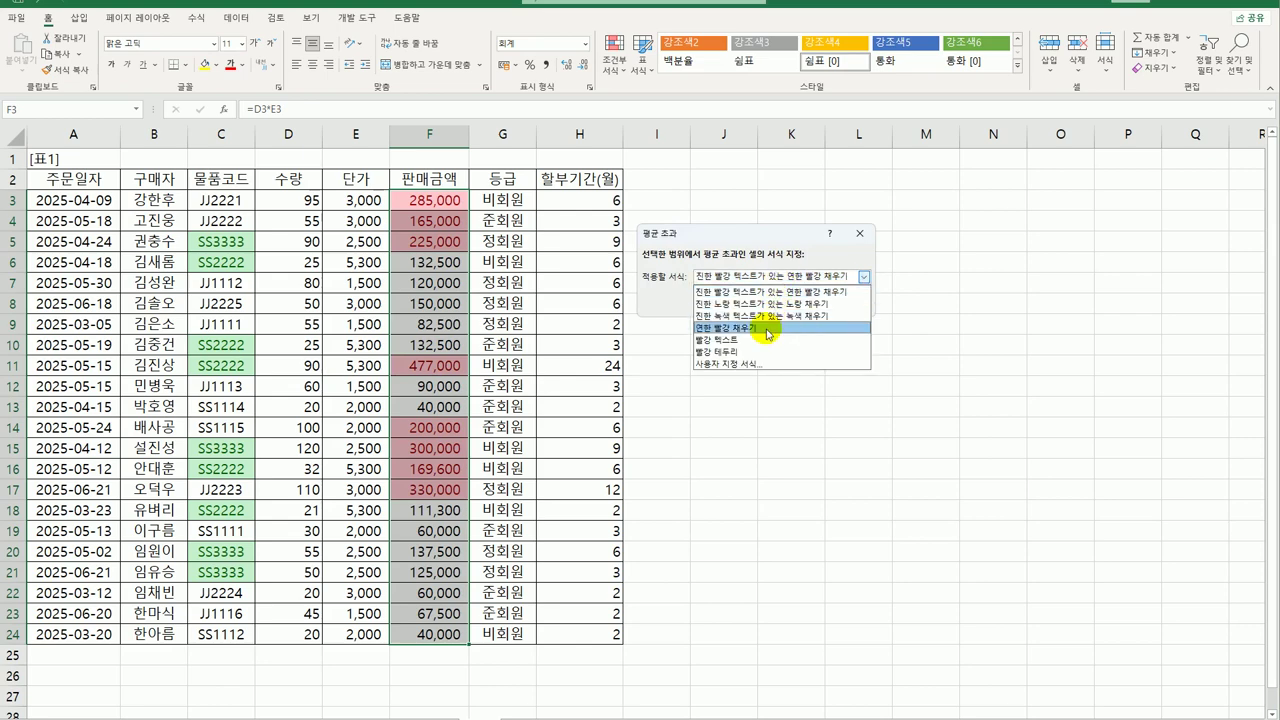
click(768, 330)
click(790, 308)
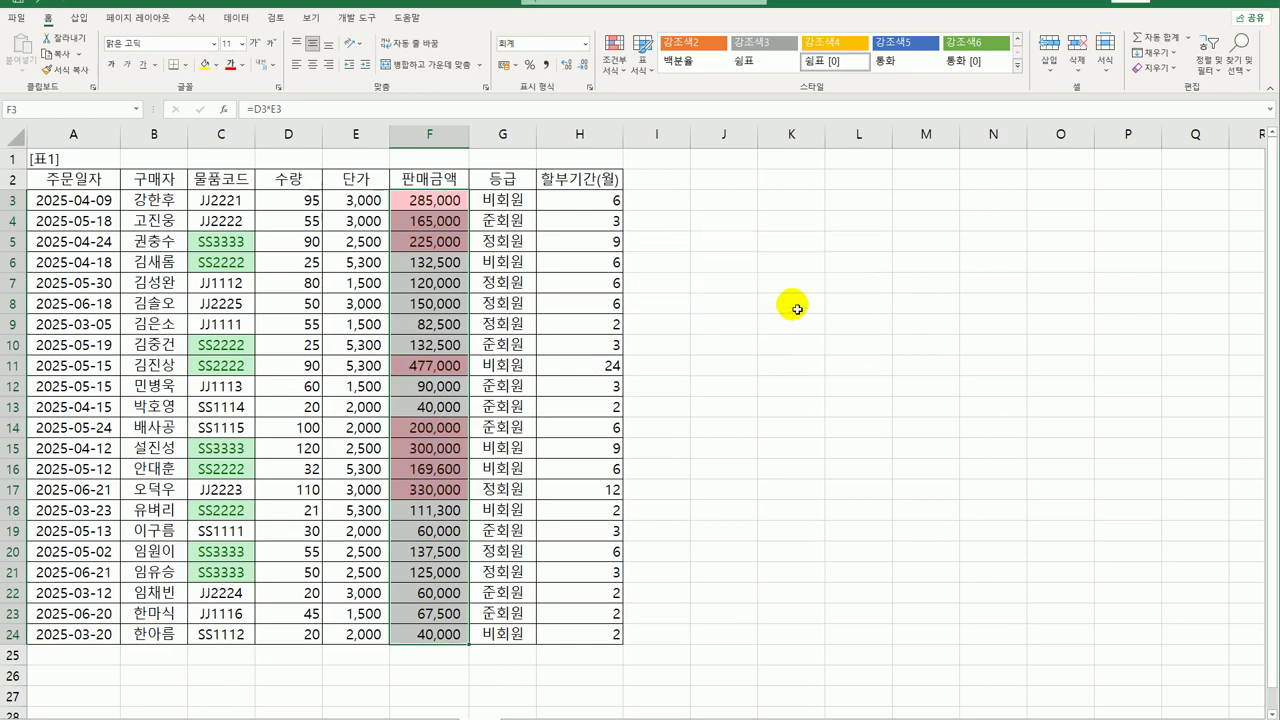
click(797, 309)
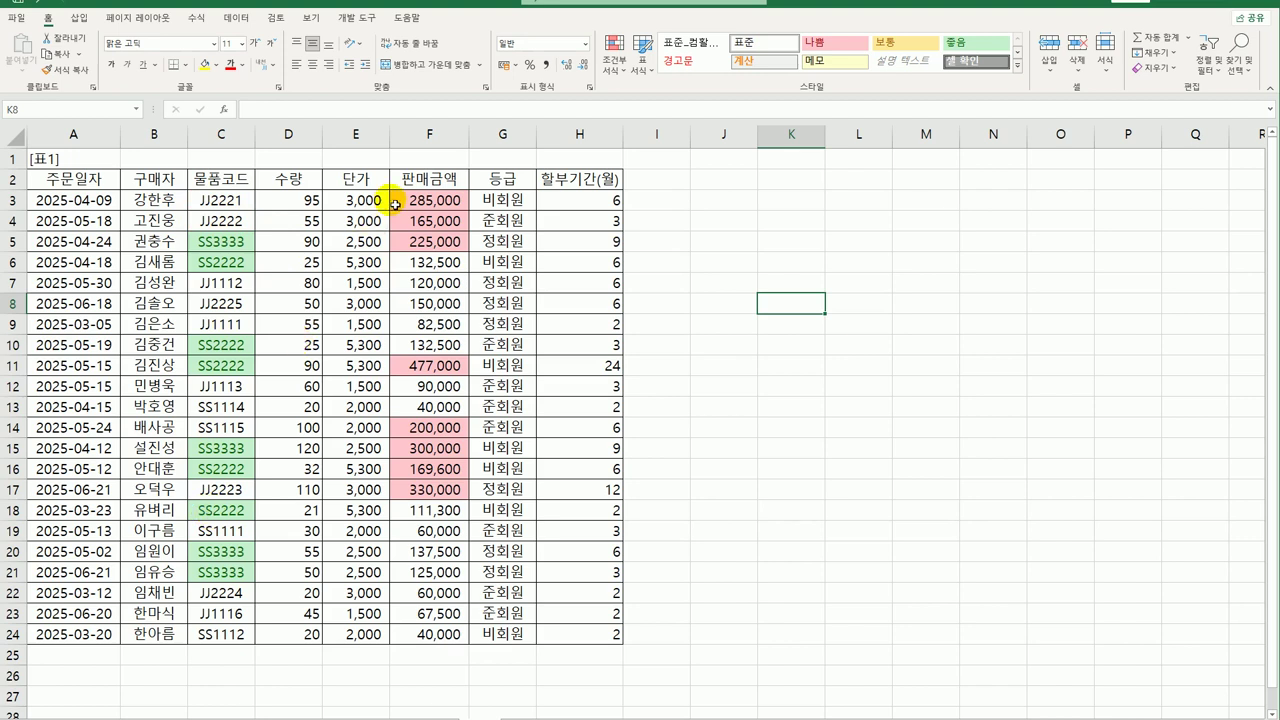
click(508, 244)
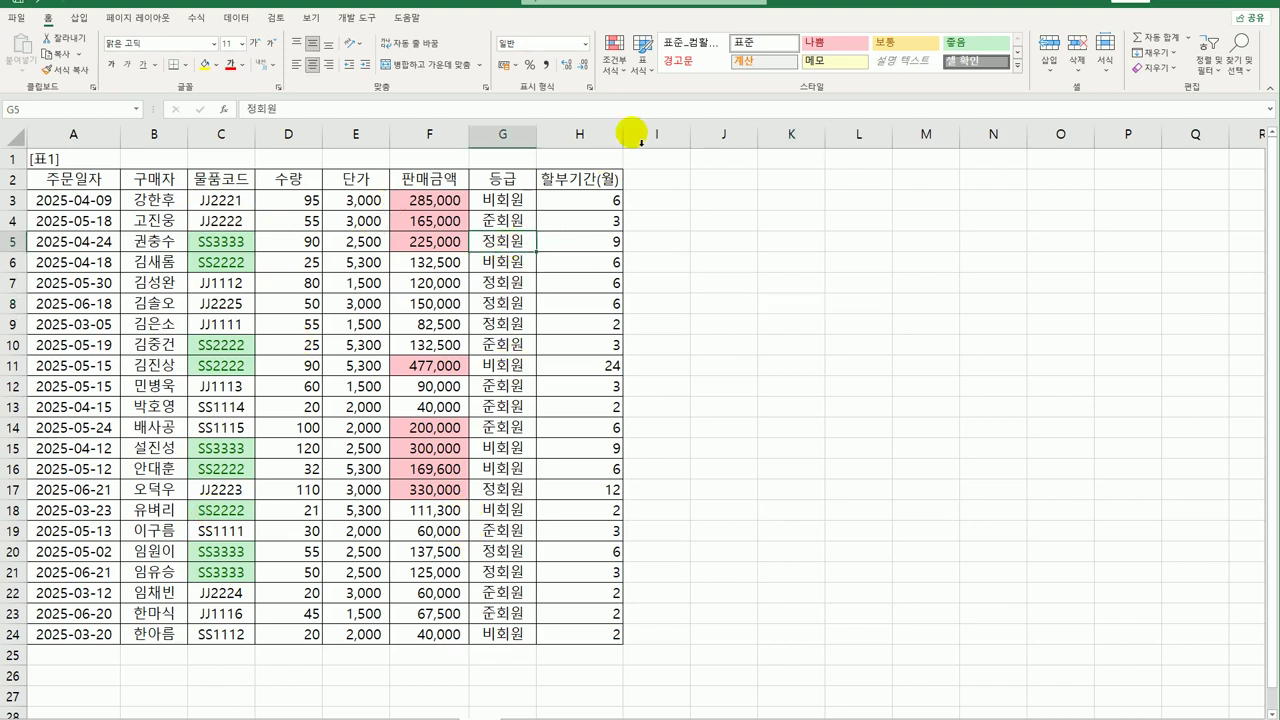
click(608, 70)
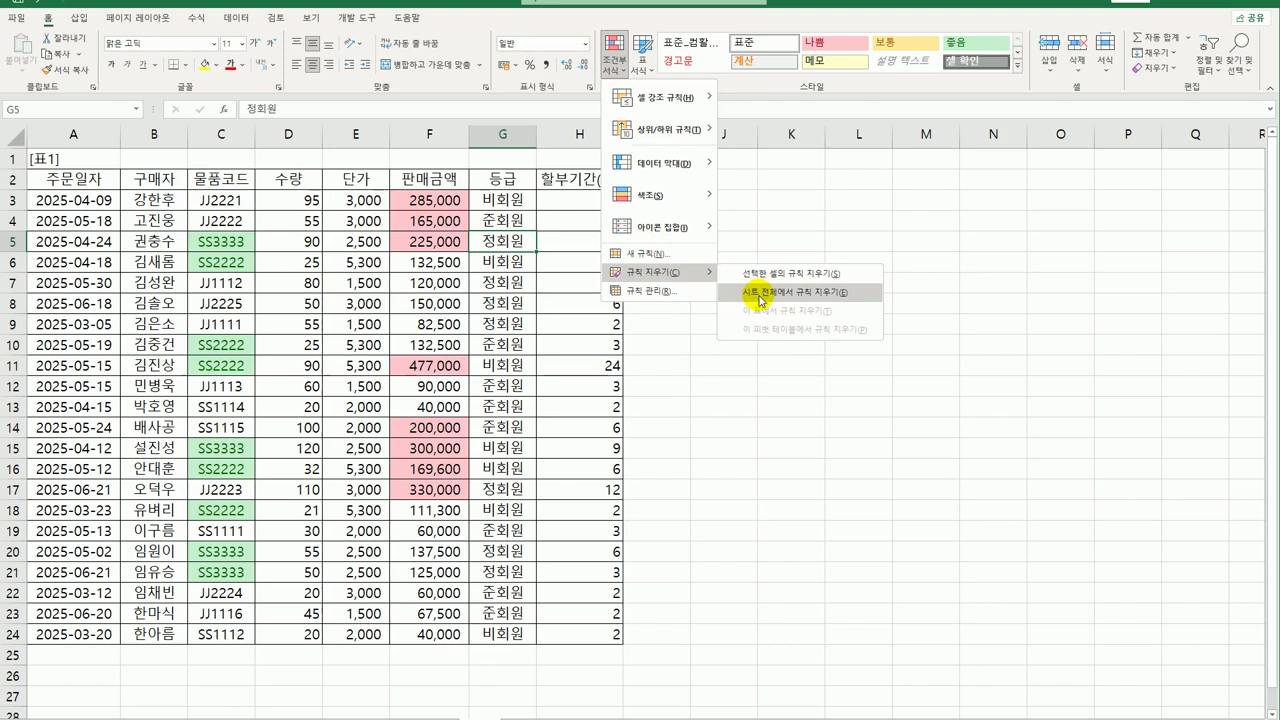
click(540, 270)
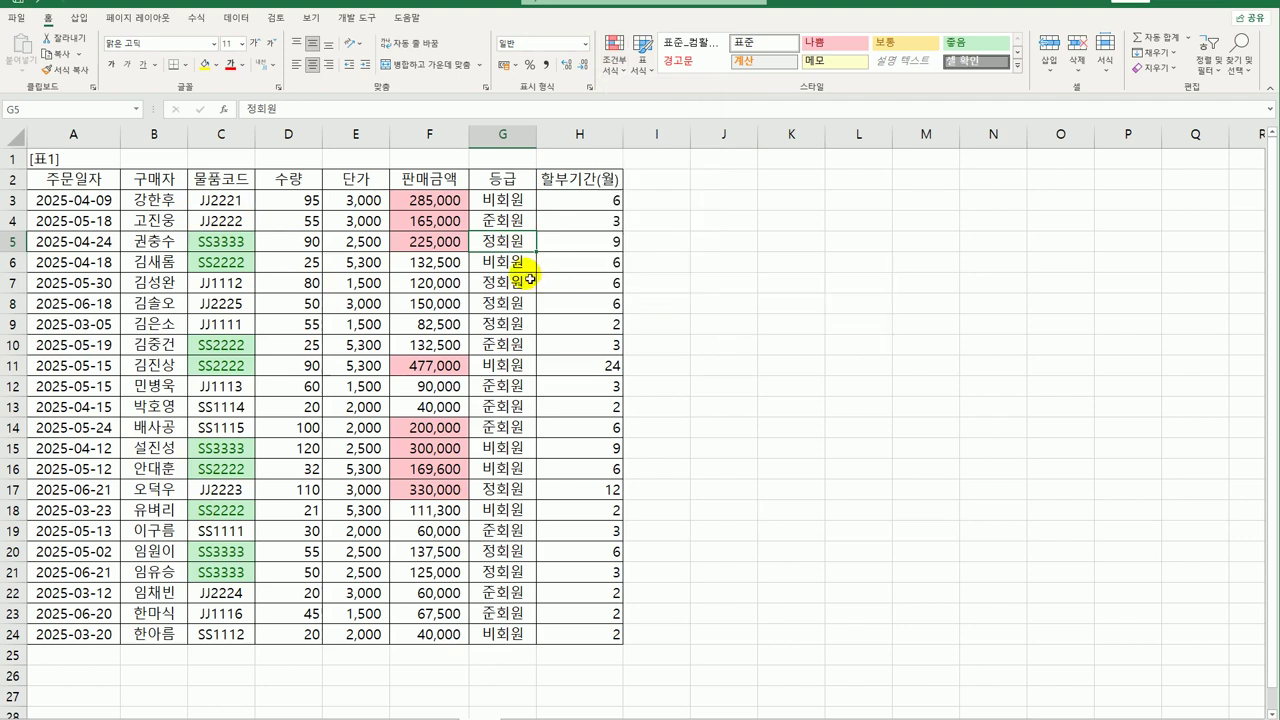
Step: Review the conditional formatting rule applied to the 판매금액 values in F3:F24 in the rules manager, keeping it as is
drag(433, 200, 430, 634)
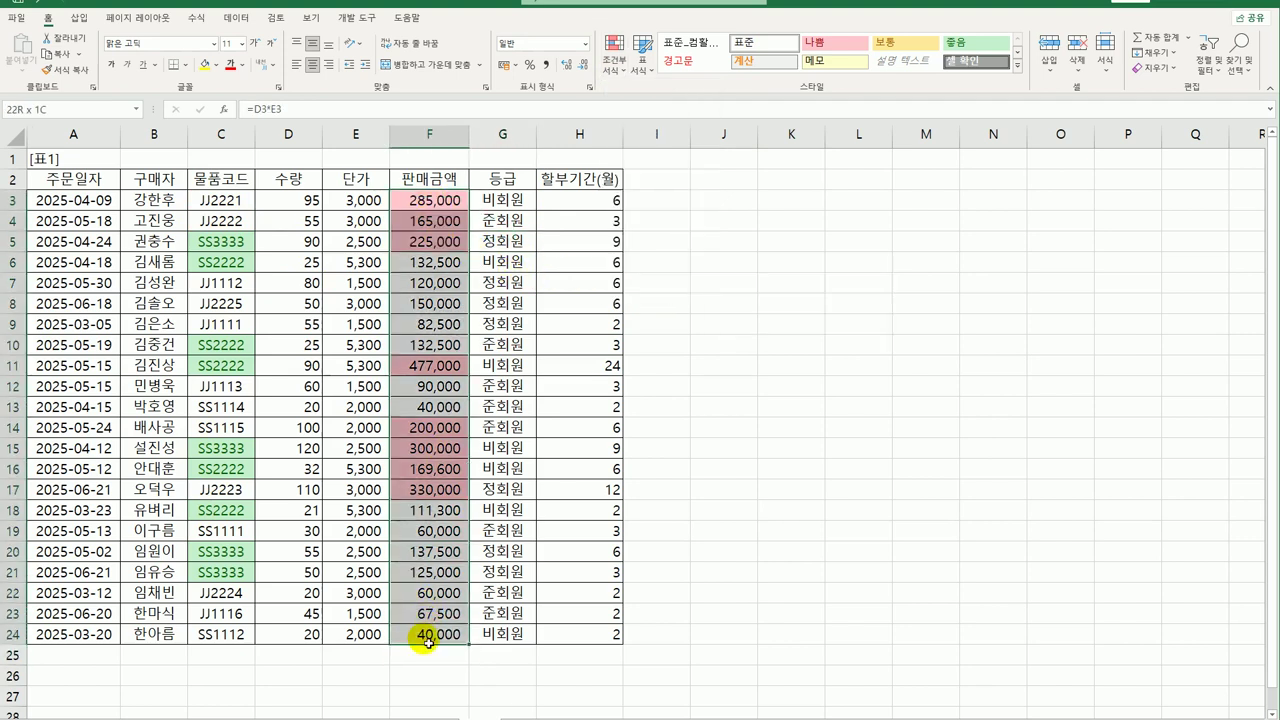
click(618, 66)
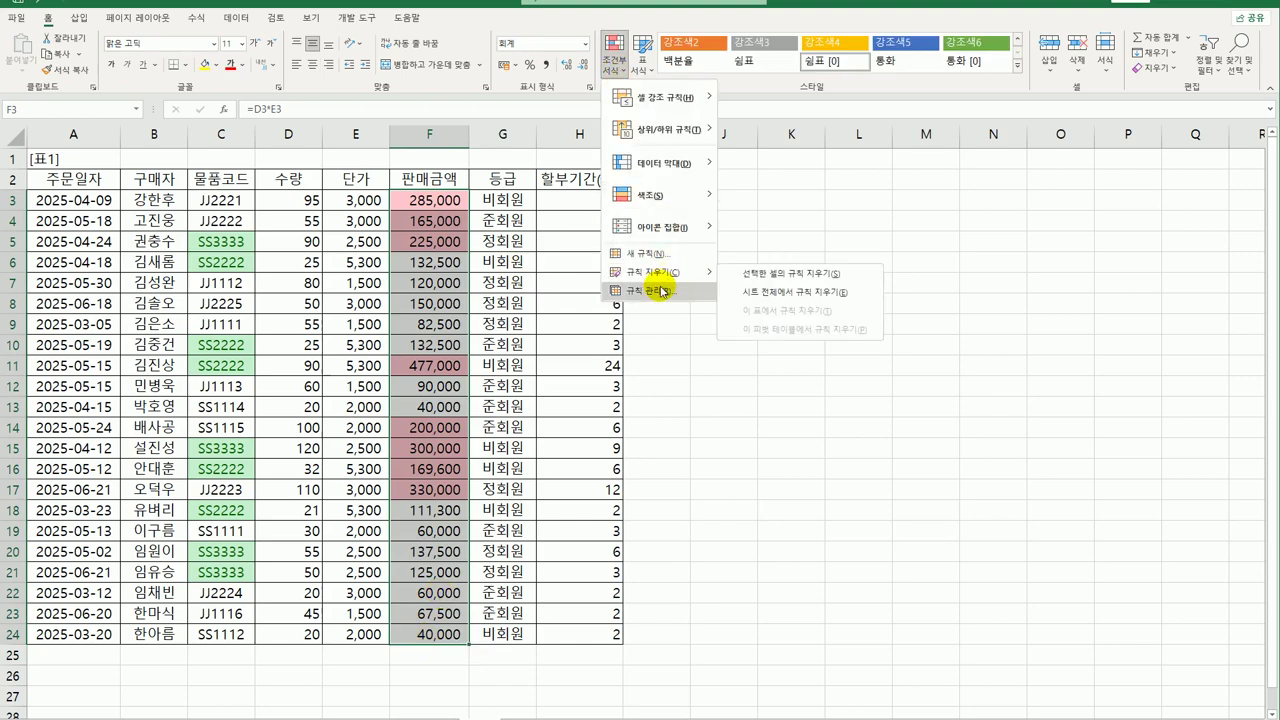
click(655, 284)
click(594, 281)
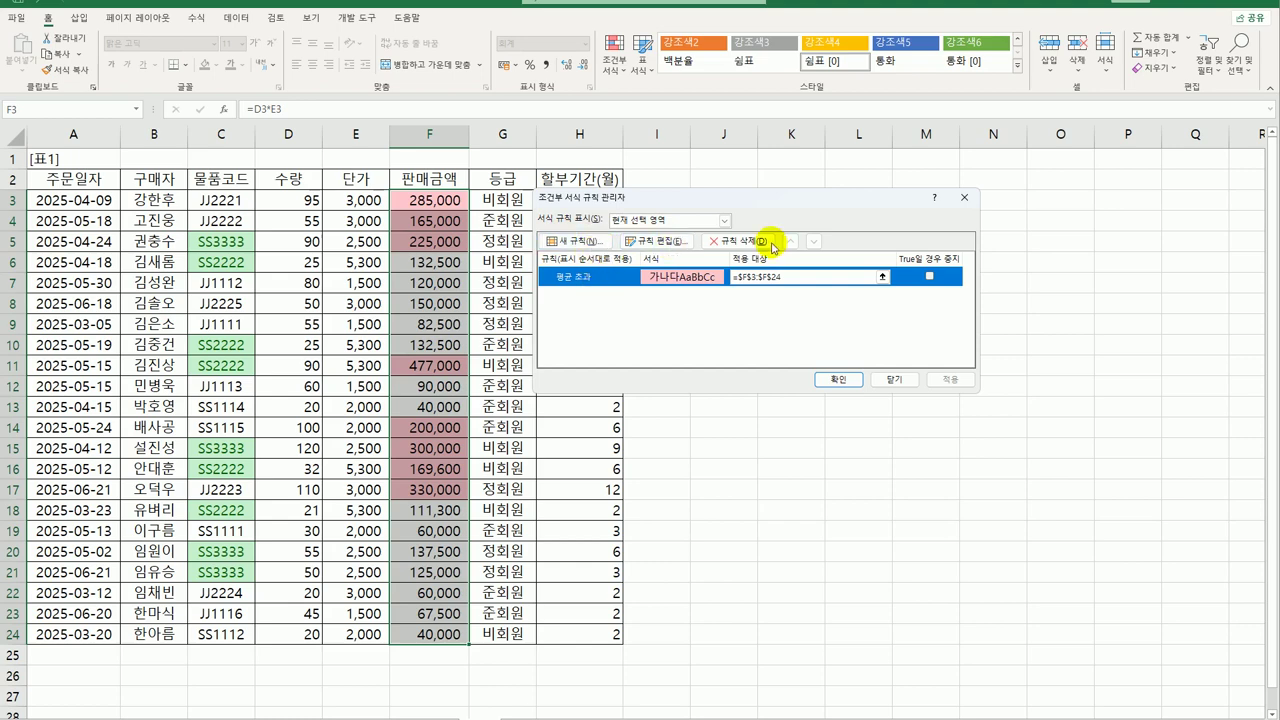
click(890, 379)
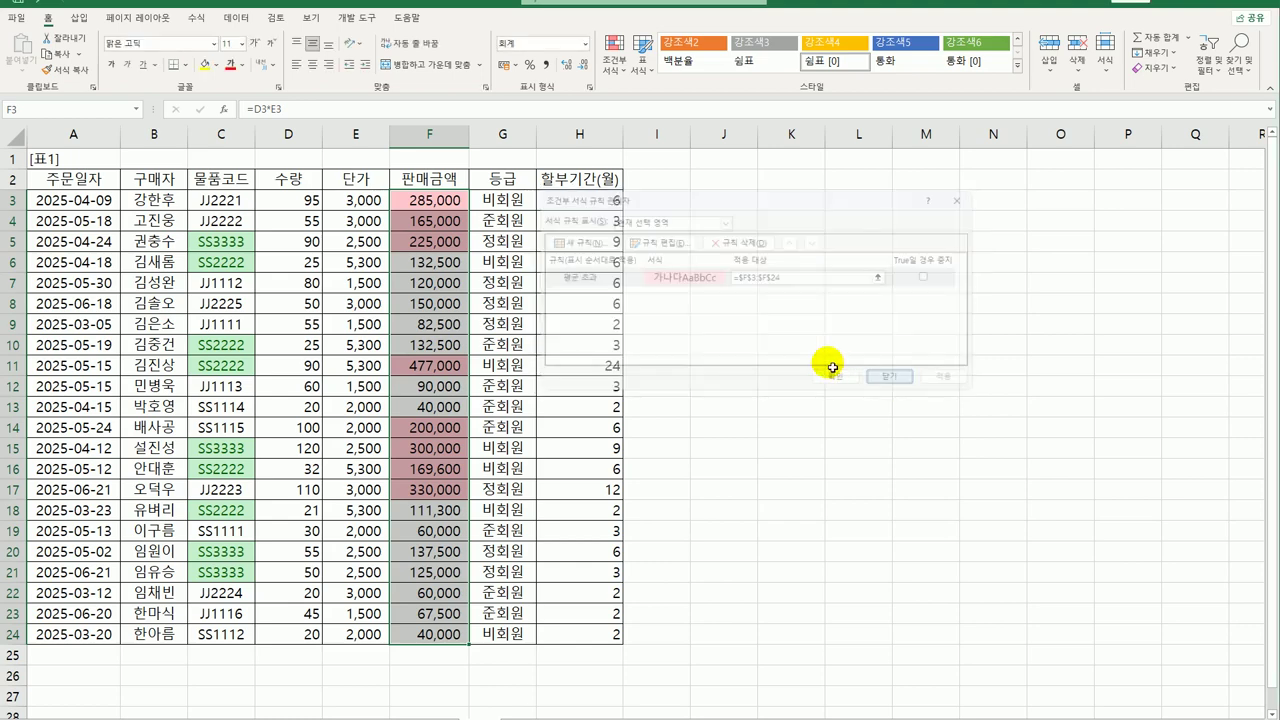
click(805, 366)
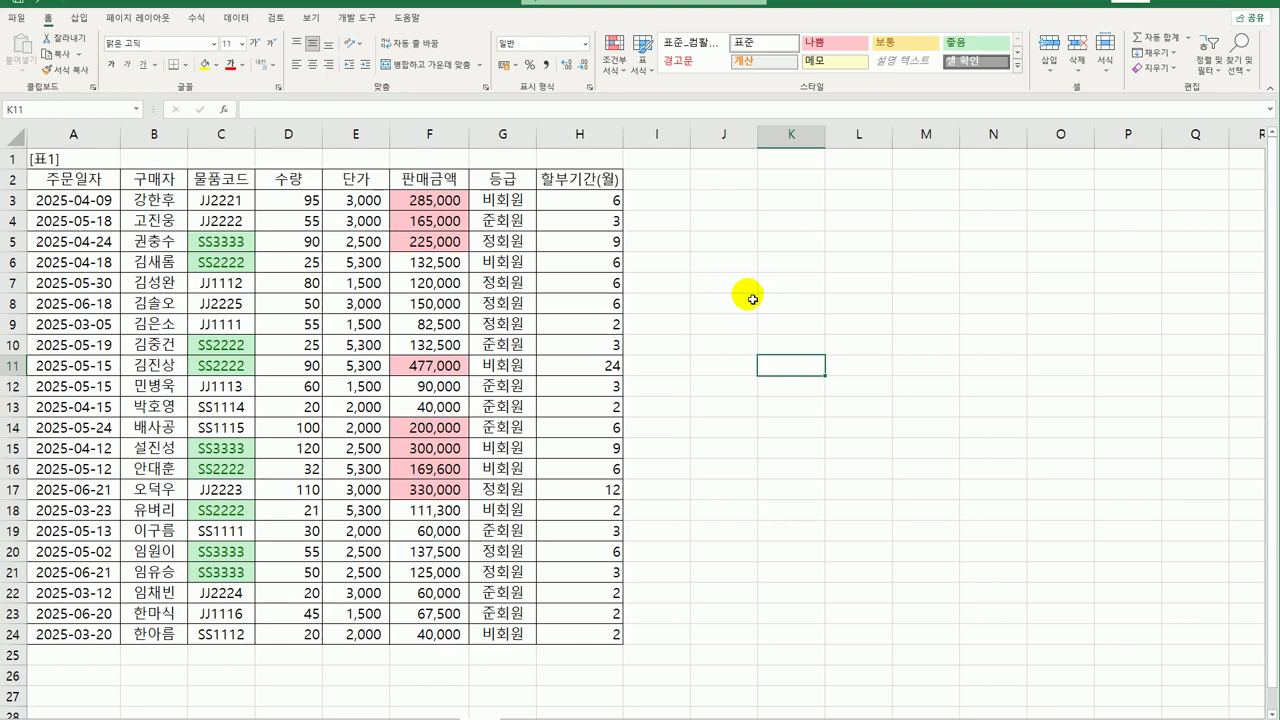
Step: On the sheet with the 학점평균 column, start a new 데이터 막대 rule based on cell values for G3:G31
click(595, 711)
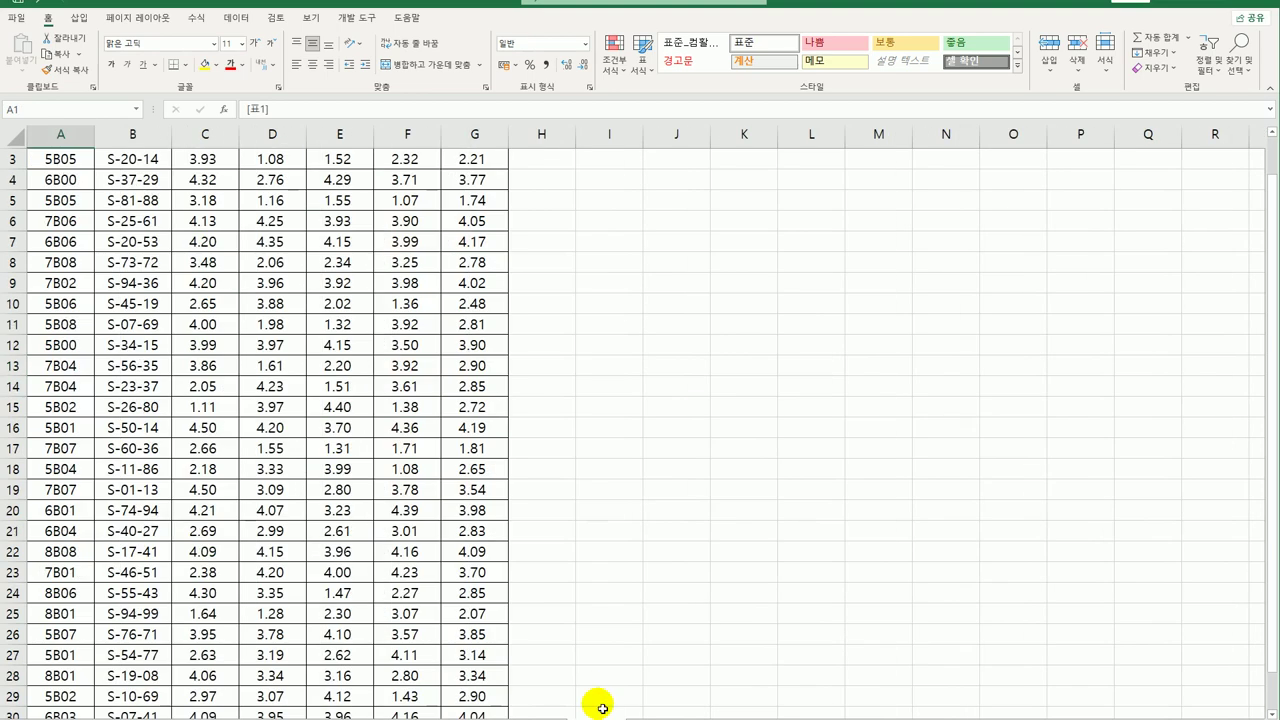
scroll(340, 360, up, 1)
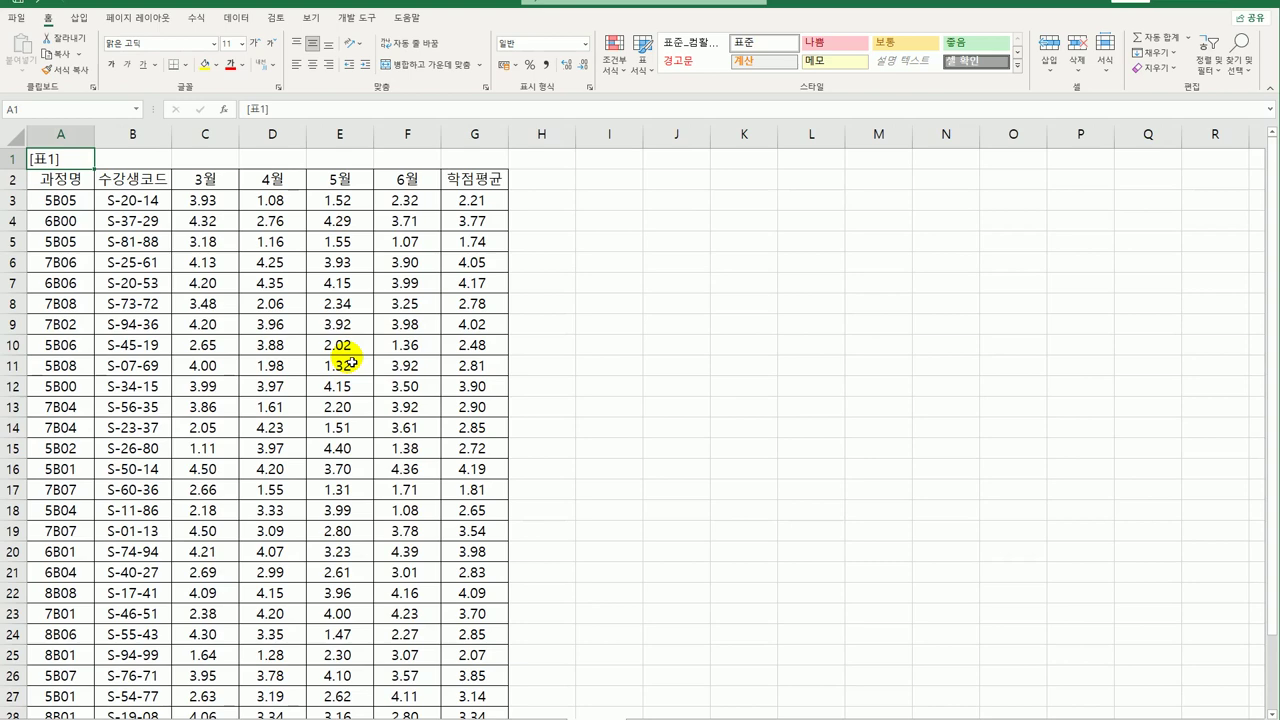
mouse_move(480, 203)
mouse_down()
mouse_move(505, 675)
mouse_move(490, 712)
mouse_move(486, 674)
mouse_move(503, 679)
mouse_up()
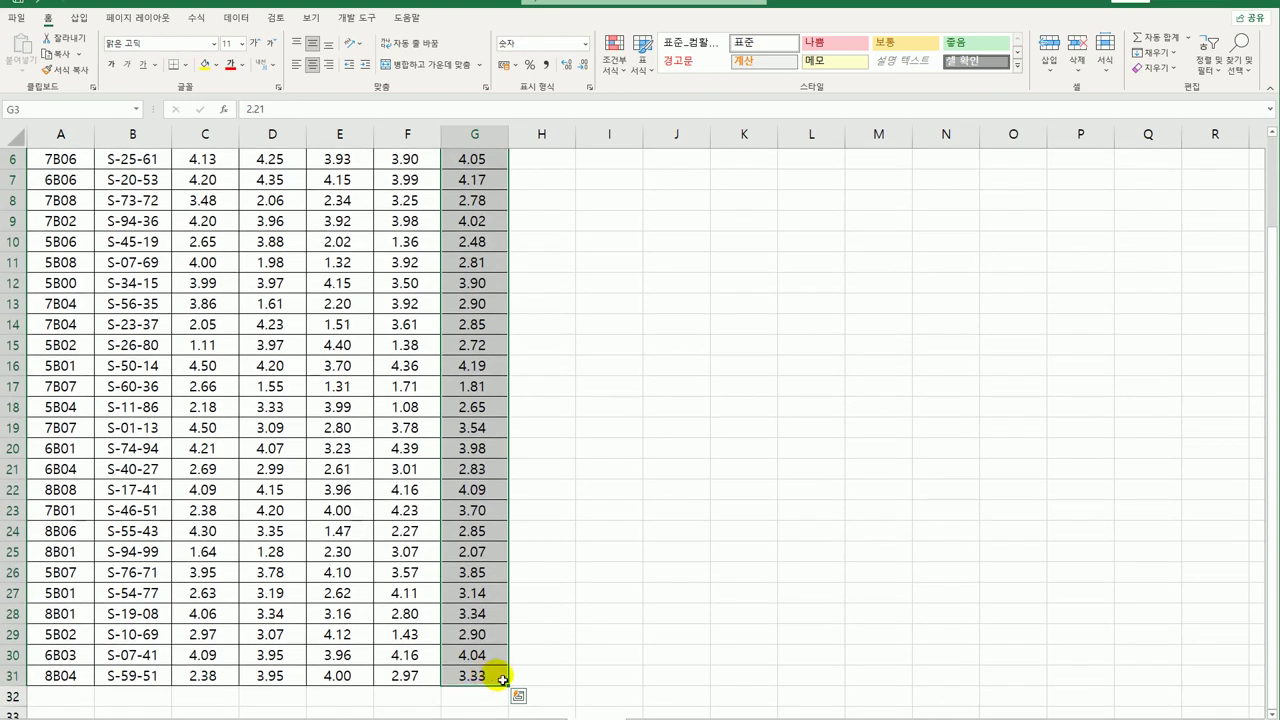
scroll(503, 679, up, 2)
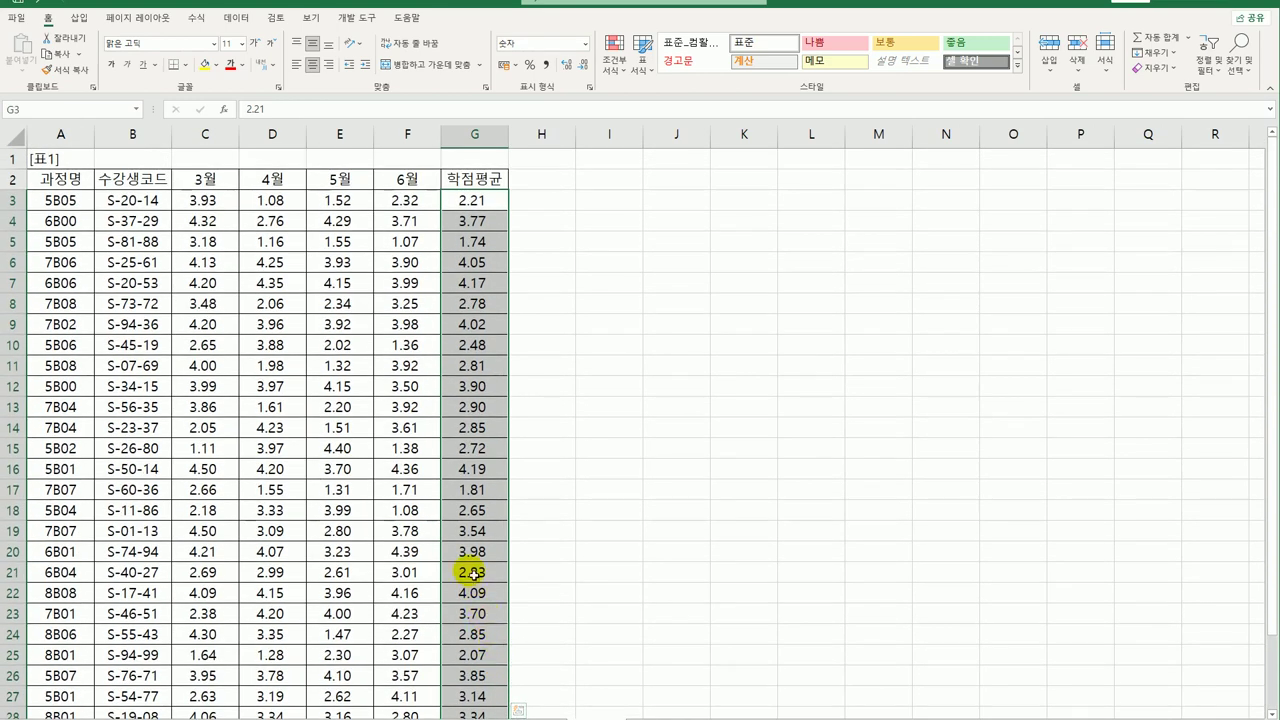
click(615, 55)
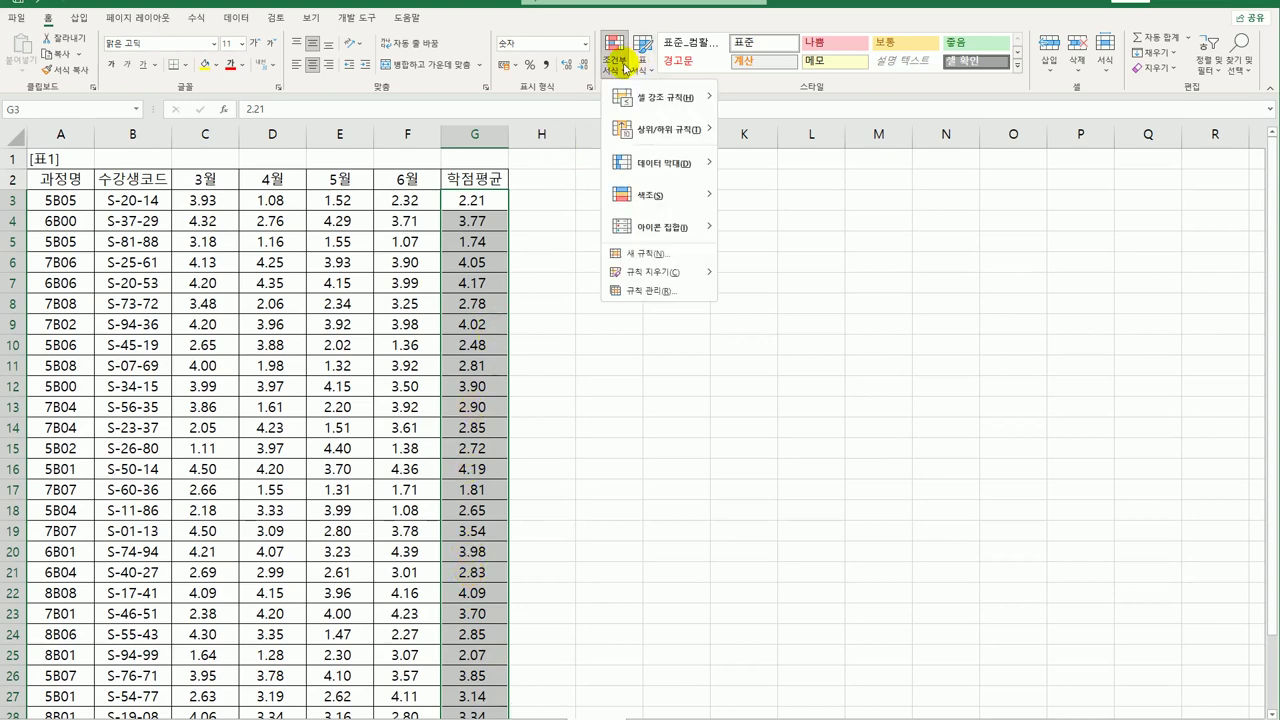
click(643, 256)
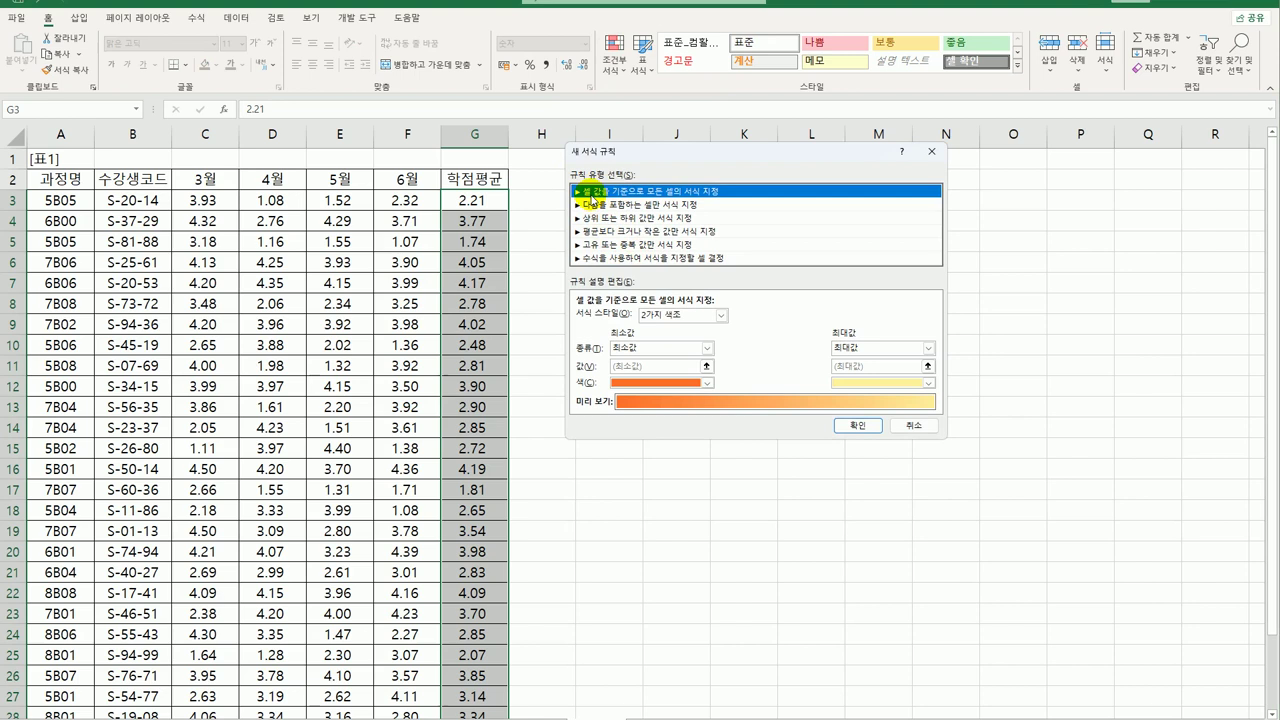
click(667, 317)
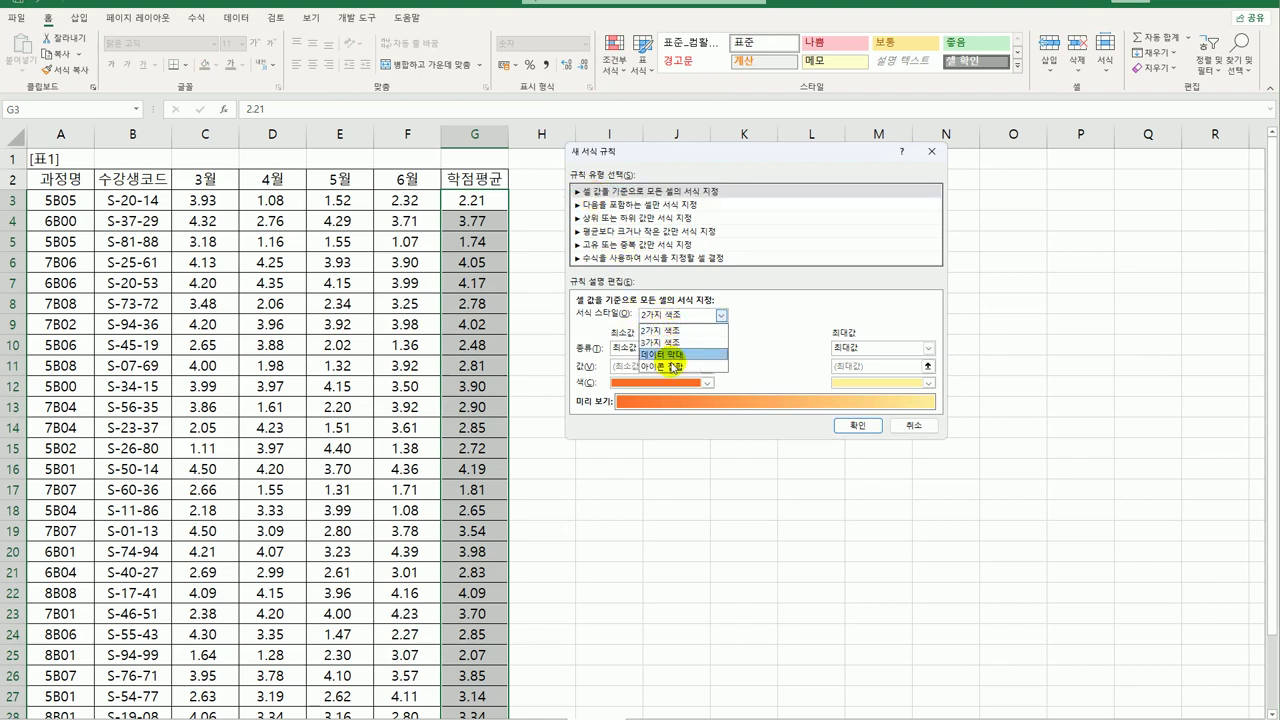
click(668, 355)
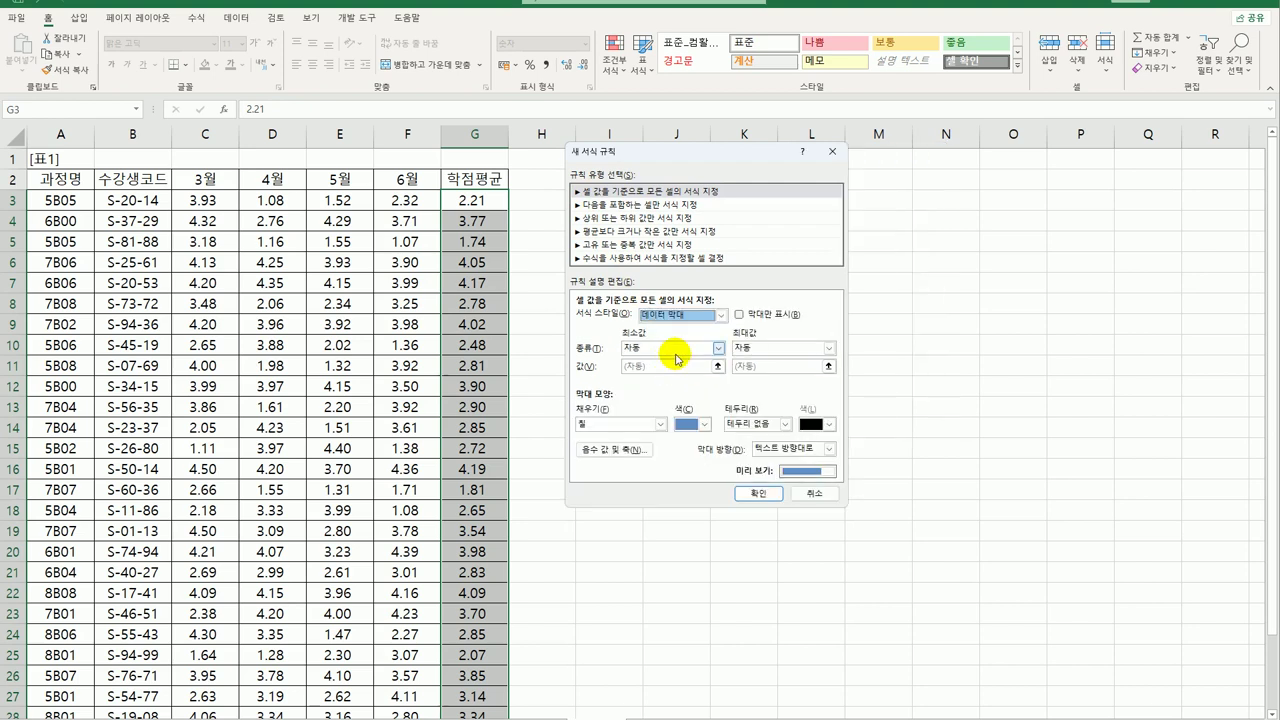
Step: Set the data bar rule's minimum to 백분위수 10 and its maximum to 백분위수 90
click(671, 348)
click(657, 380)
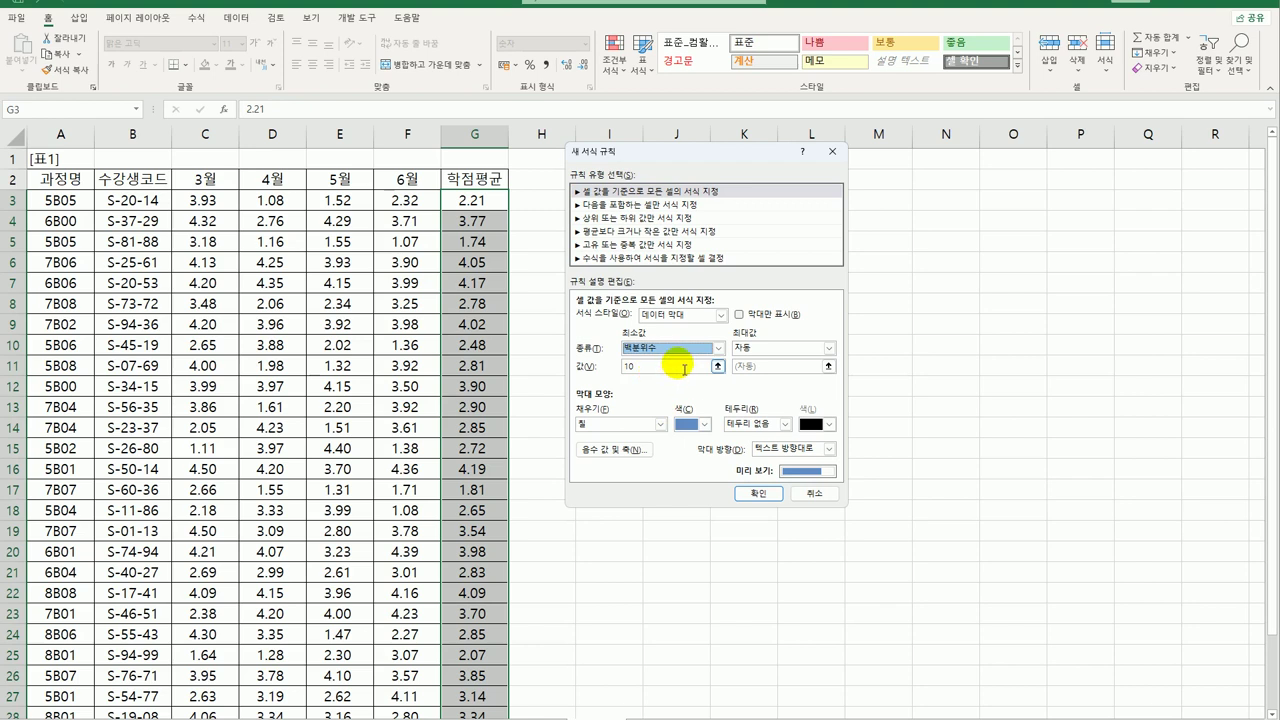
click(779, 348)
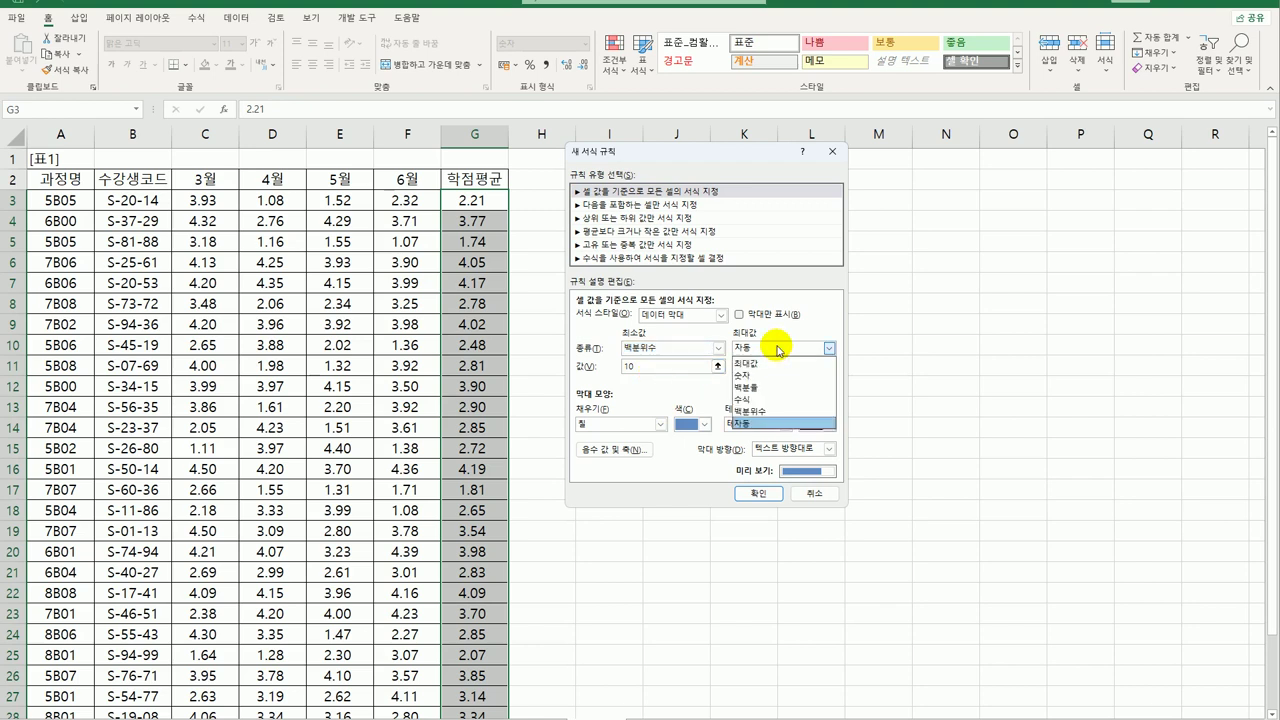
click(774, 407)
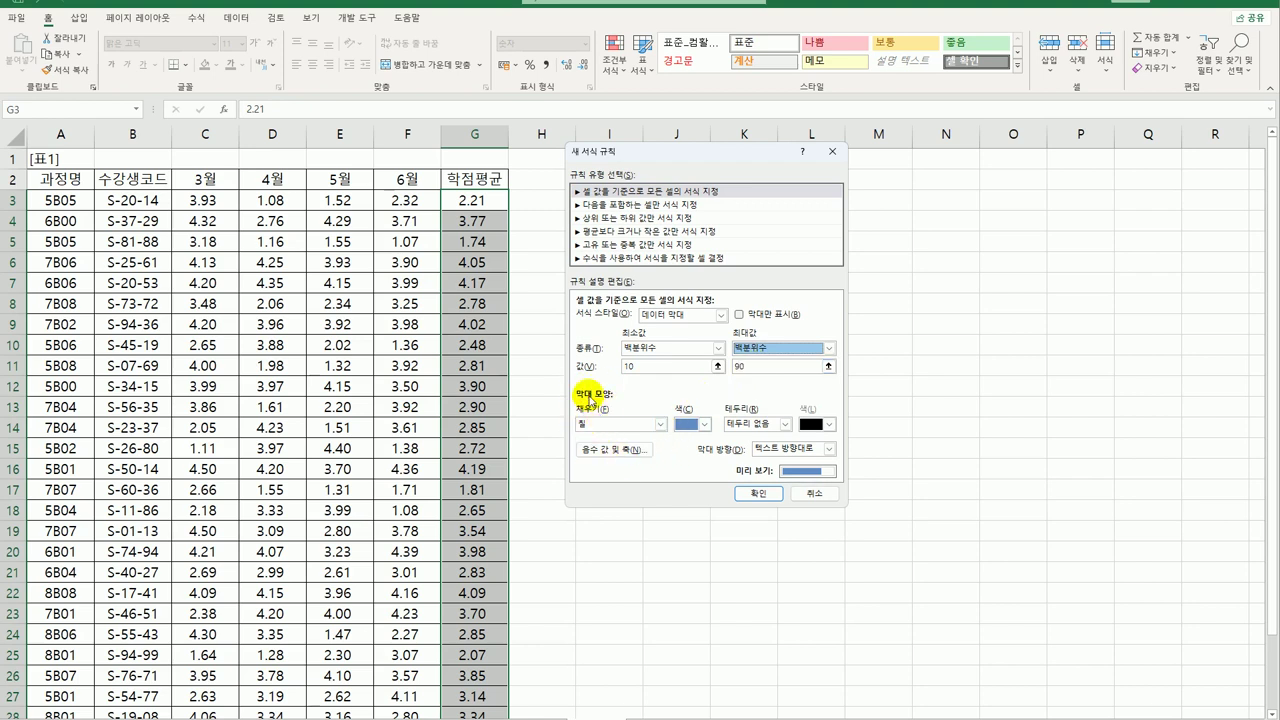
Step: Give the data bars a yellow 그라데이션 채우기 and apply the rule to the 학점평균 values
click(659, 424)
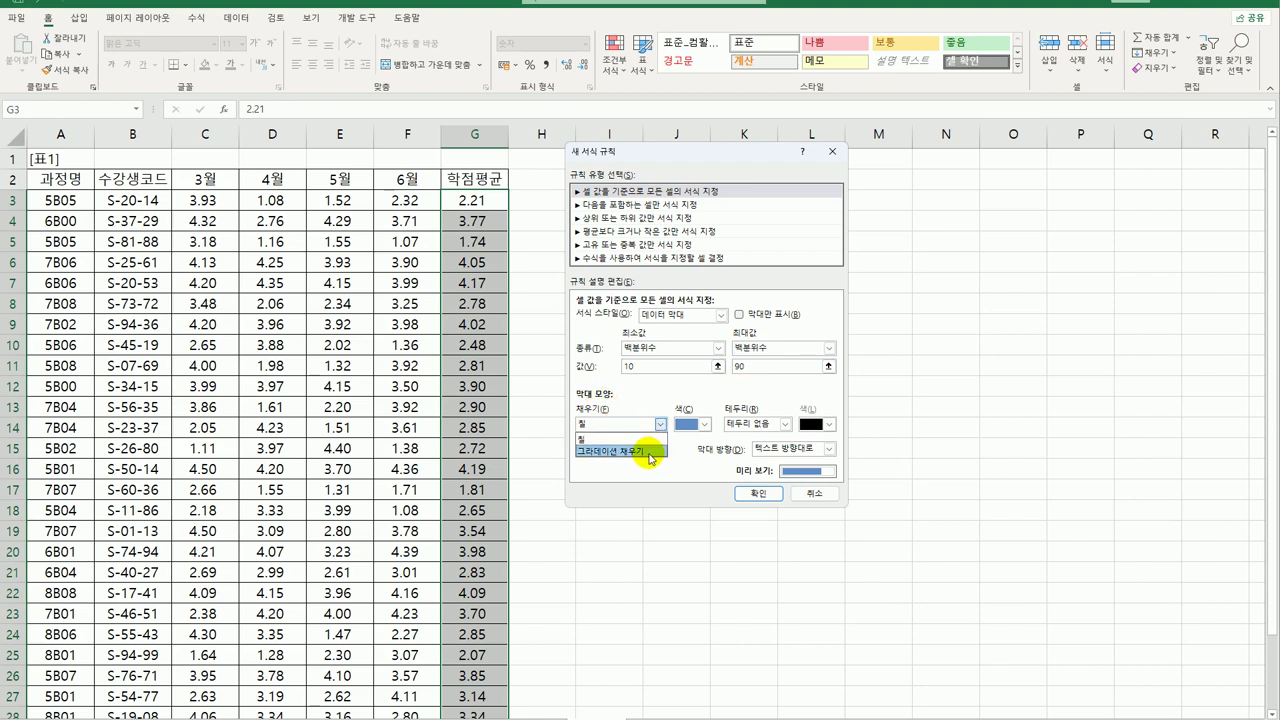
click(649, 453)
click(706, 424)
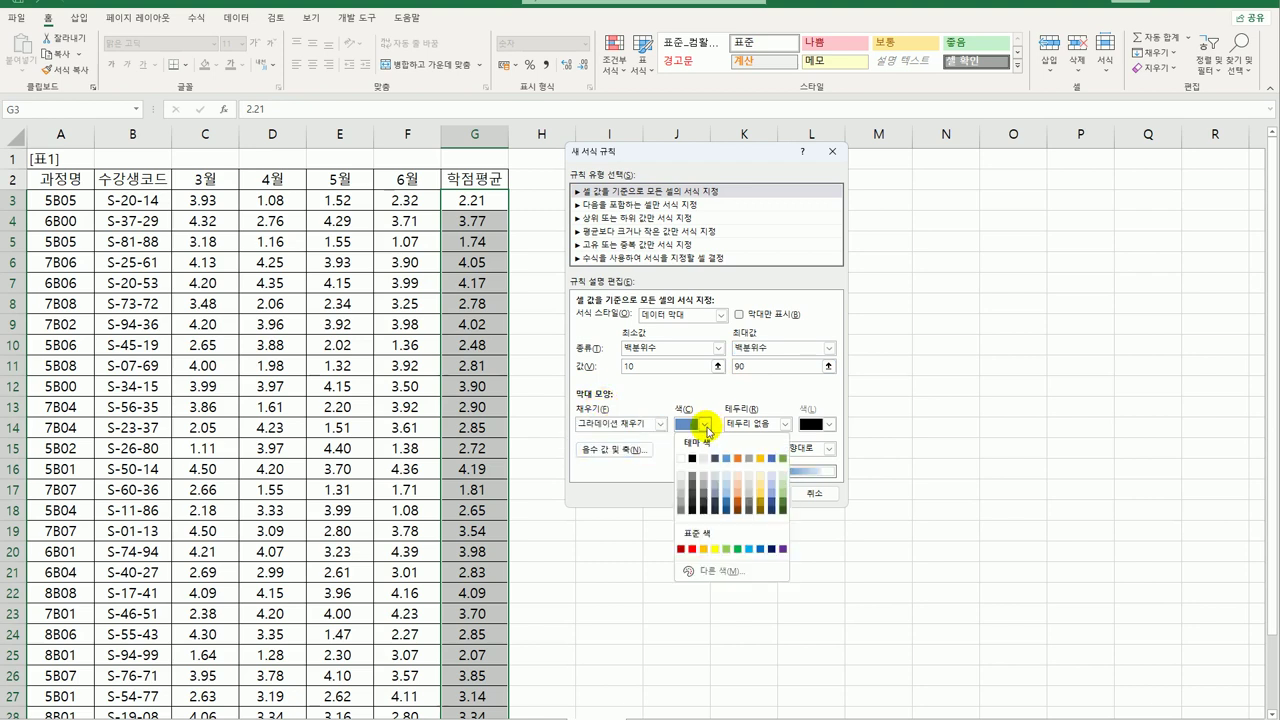
click(715, 549)
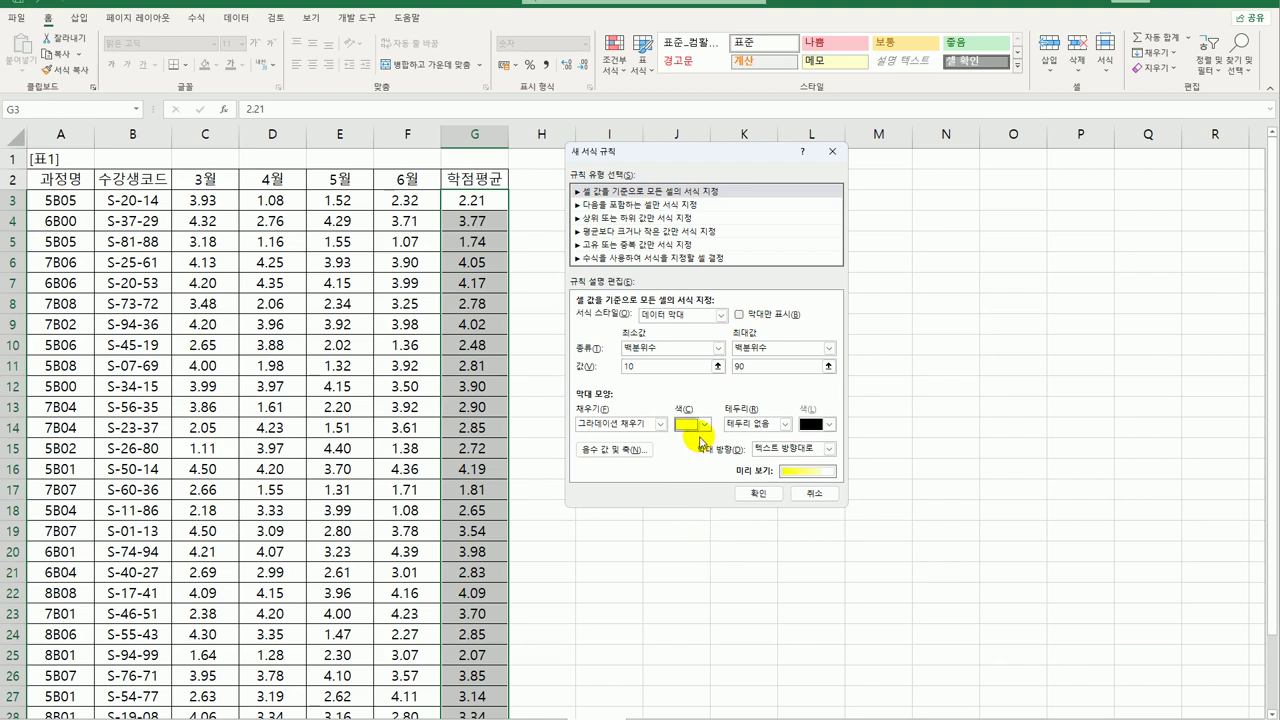
click(758, 493)
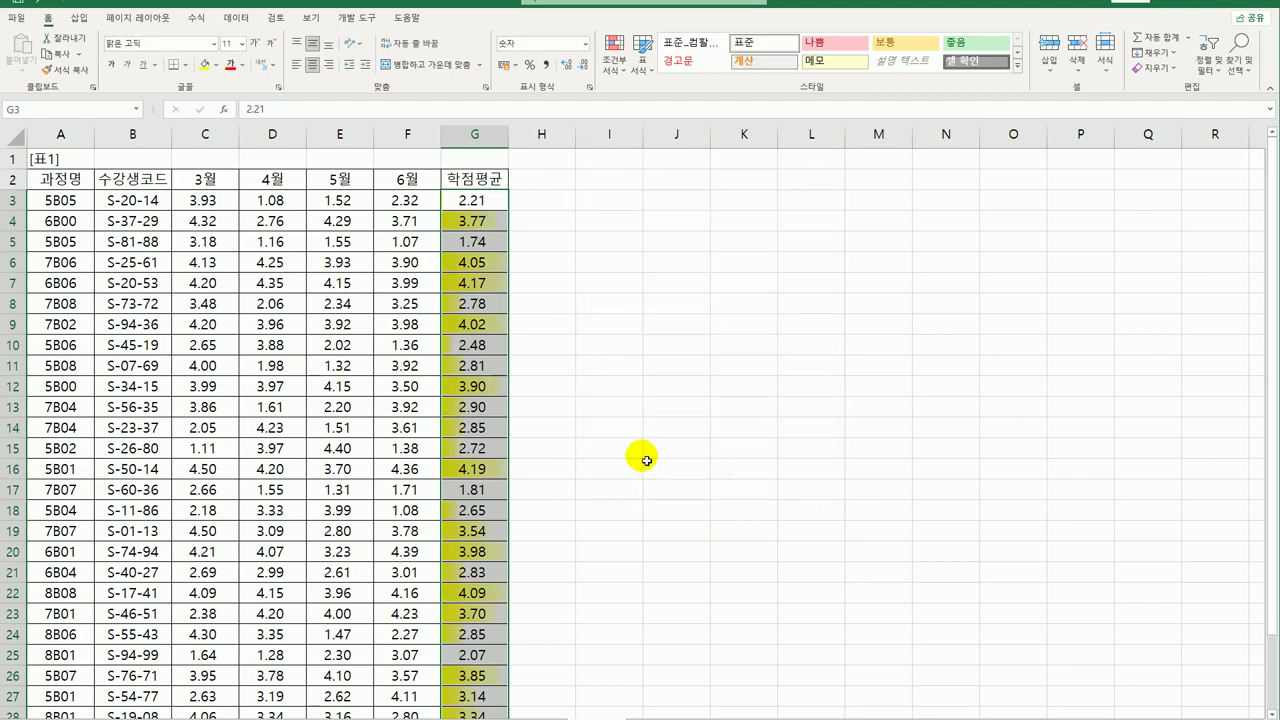
Step: Compare the 학점평균 data bars with those on the neighbouring result sheet
click(478, 206)
scroll(640, 651, down, 1)
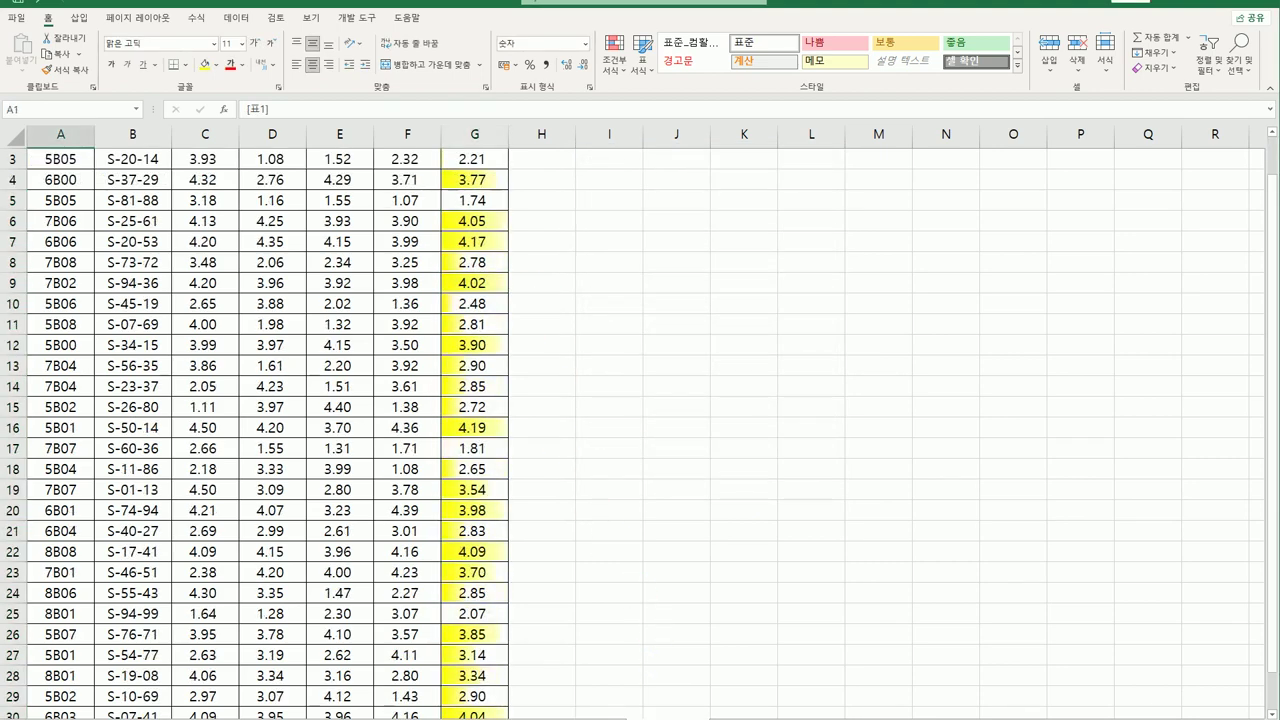
key(ctrl+Home)
click(474, 200)
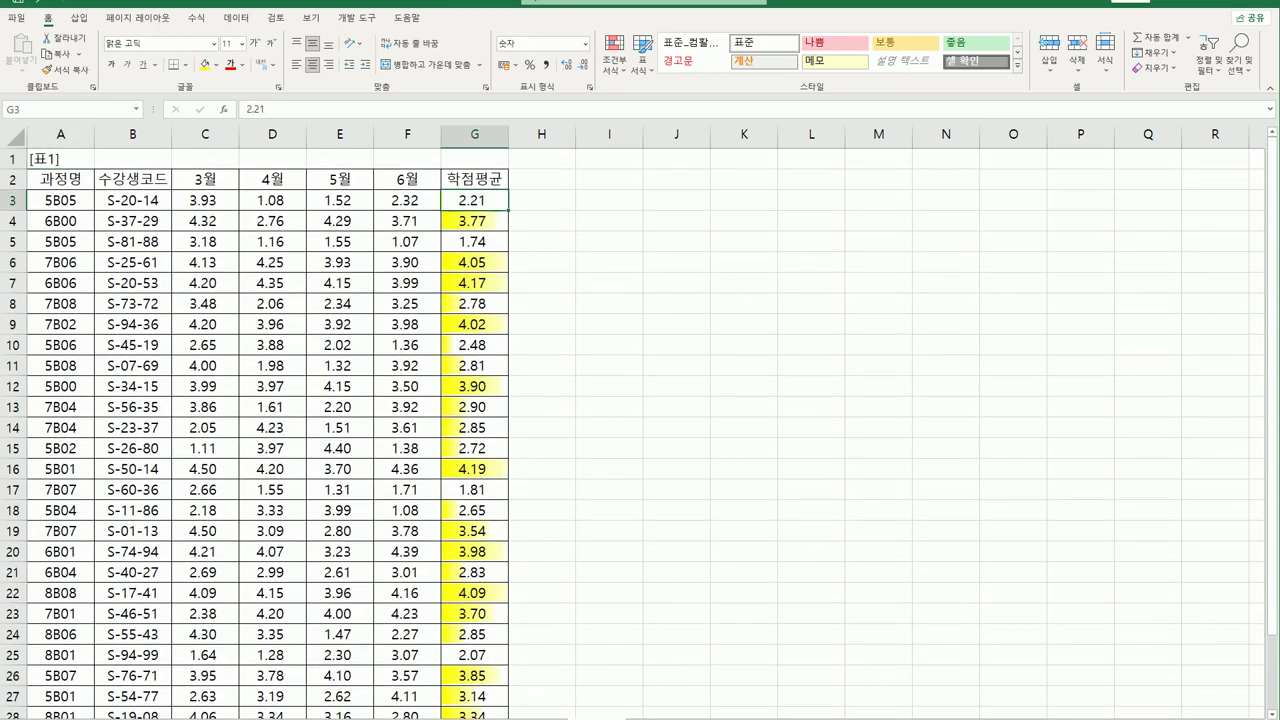
click(60, 158)
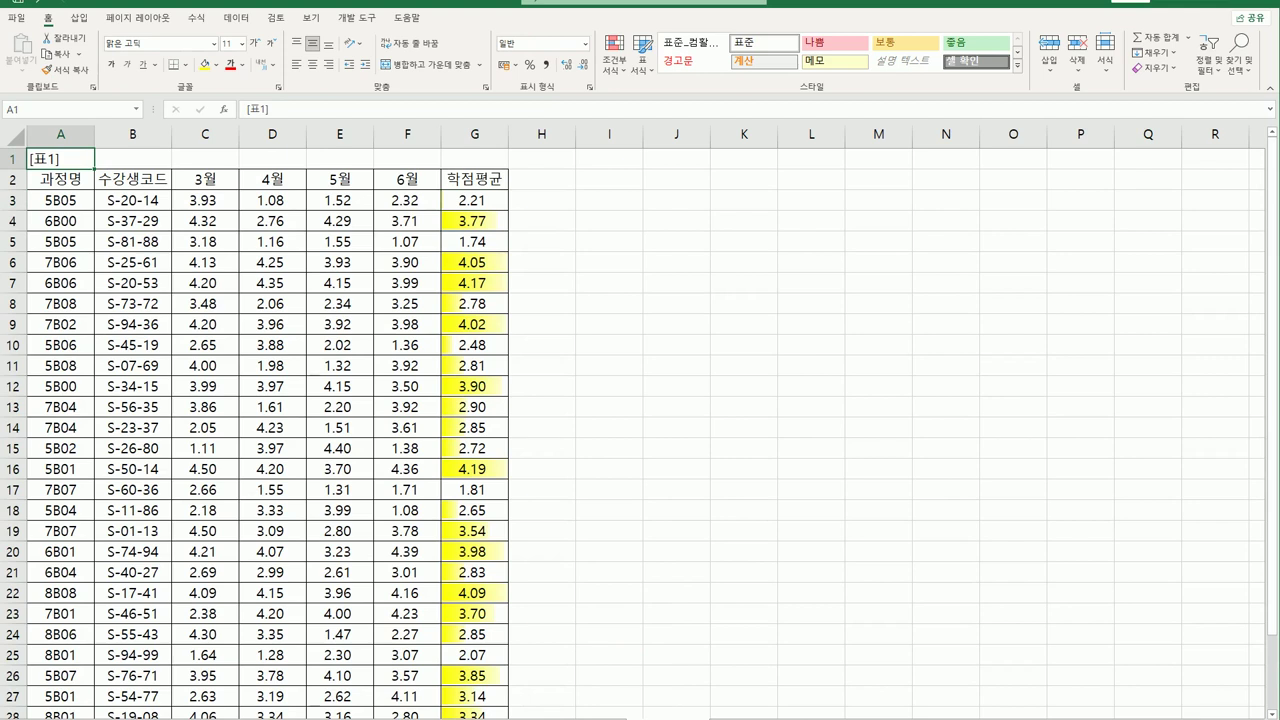
Step: On the next sheet, start a new 아이콘 집합 rule based on cell values for the 평균 scores in D3:D20
key(ctrl+Page_Down)
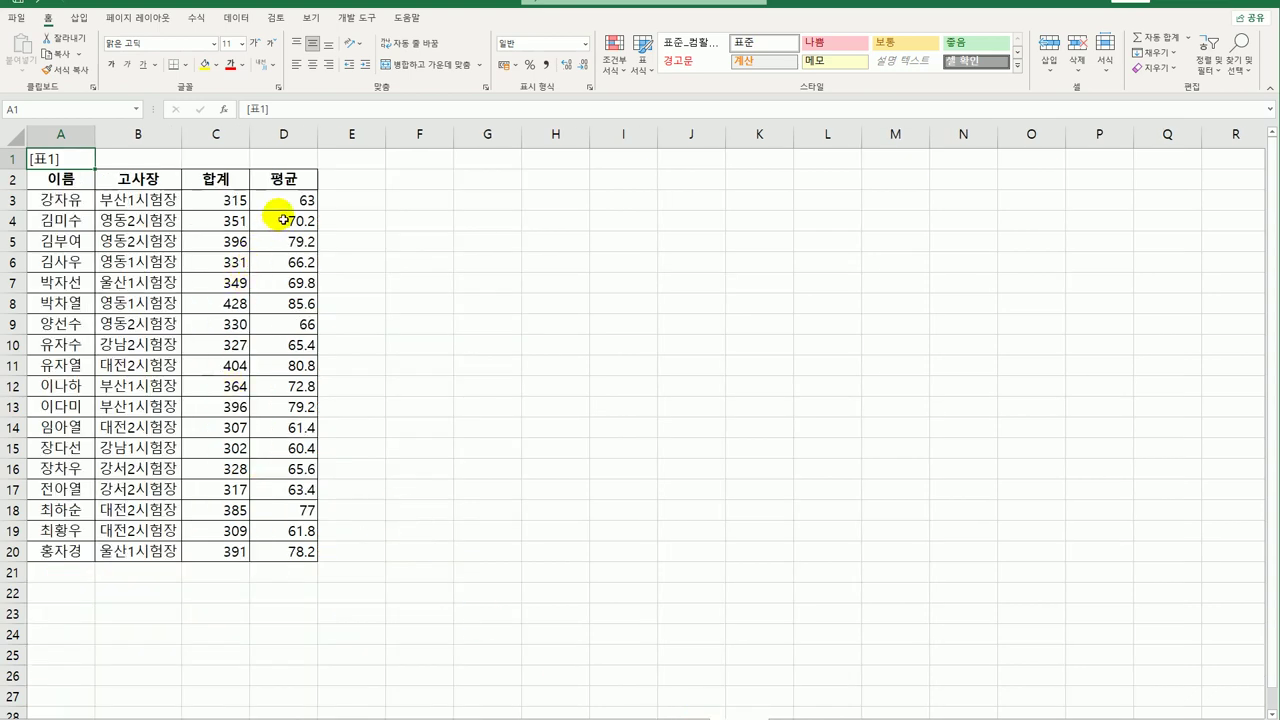
drag(298, 199, 280, 556)
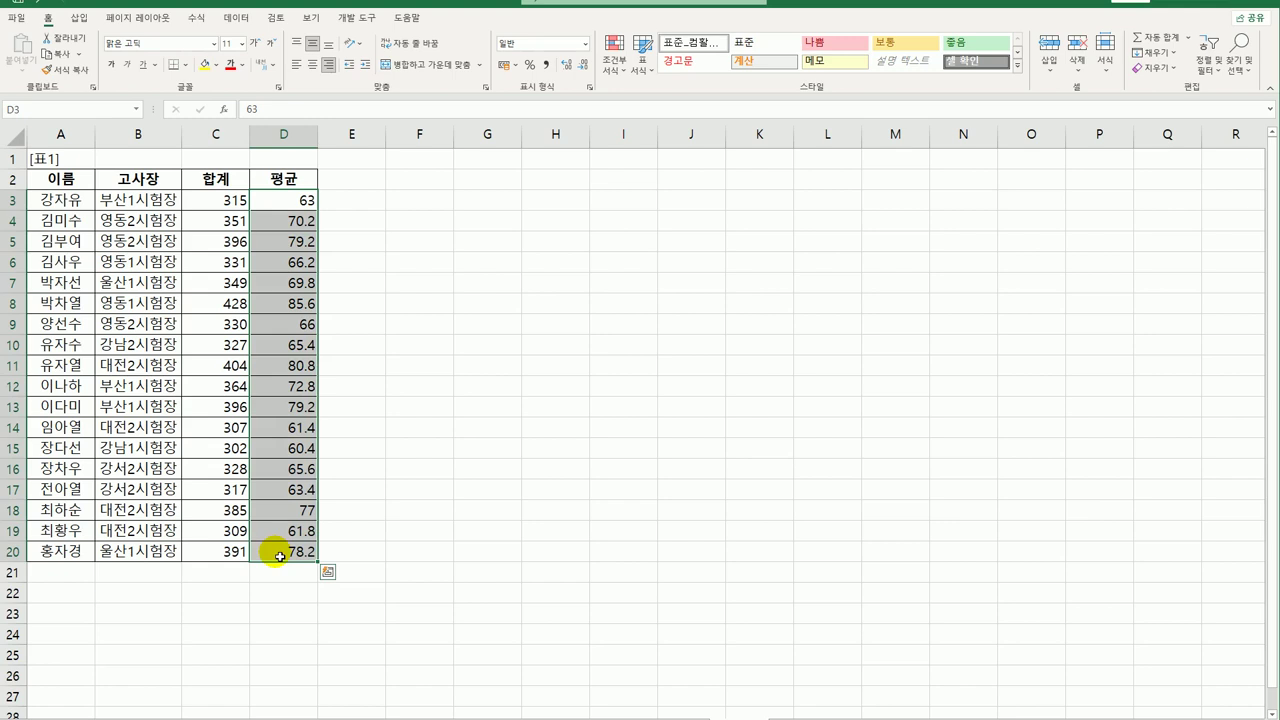
click(612, 58)
click(674, 254)
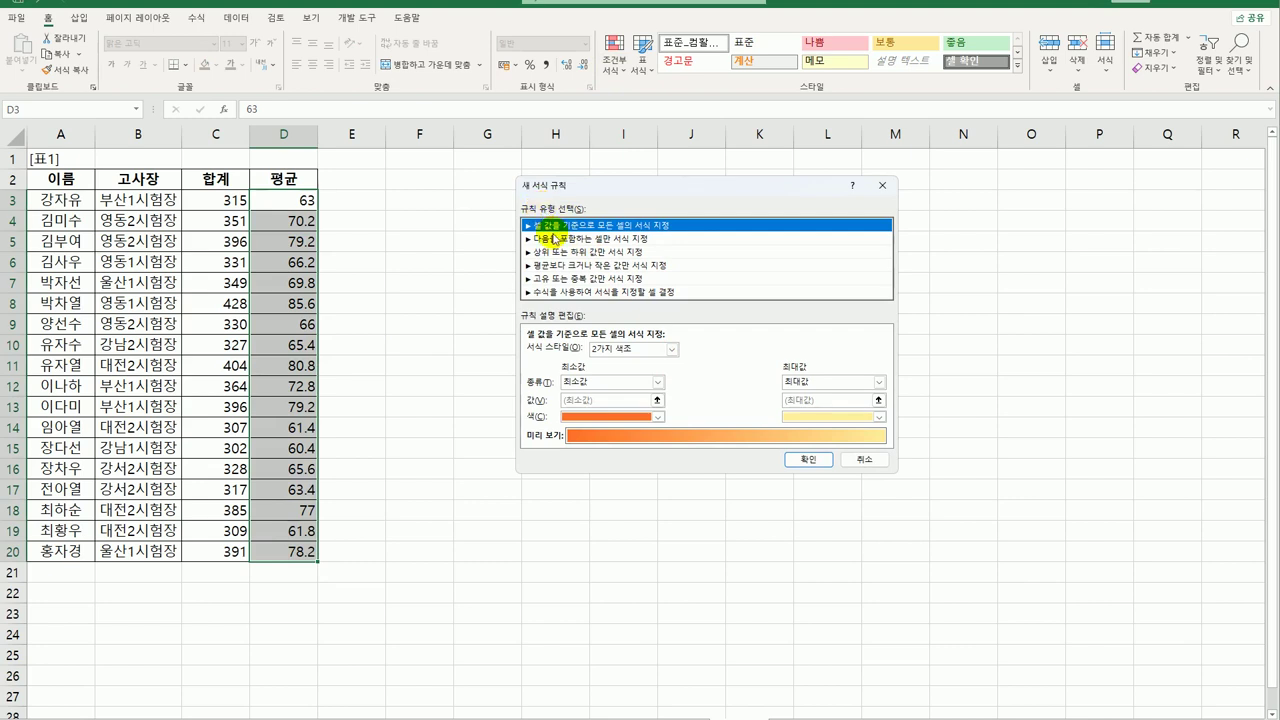
click(648, 349)
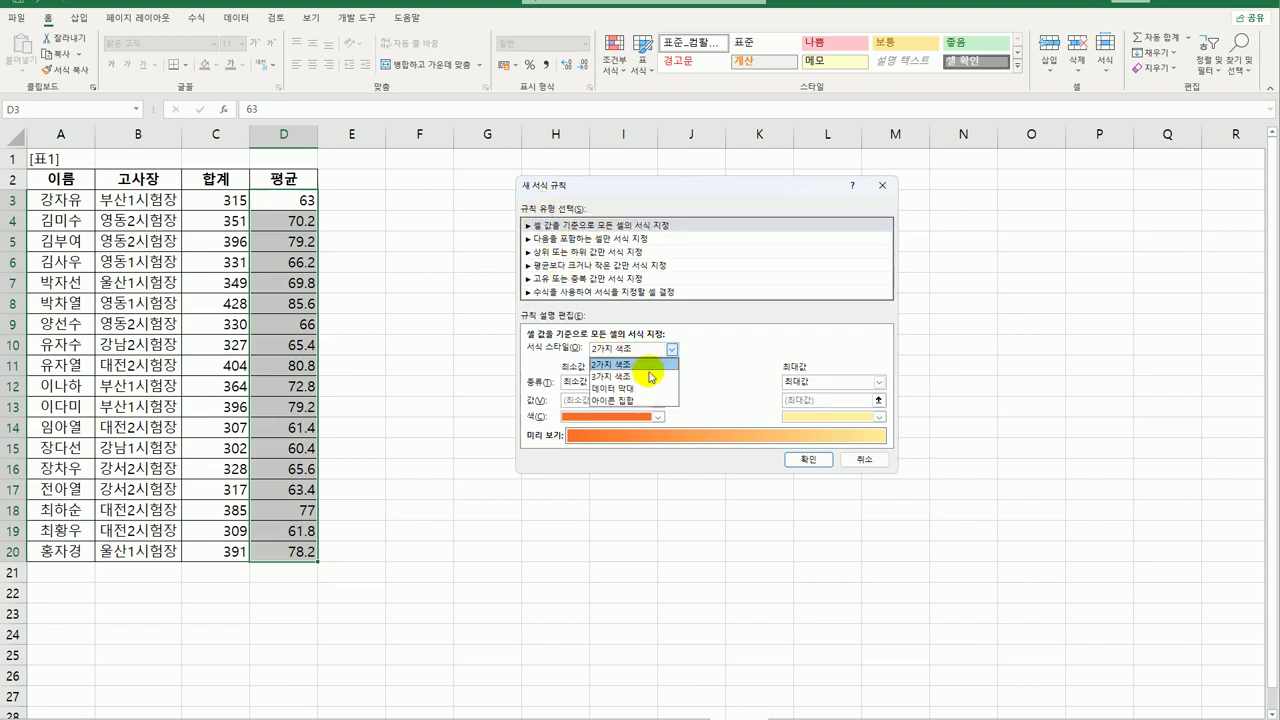
click(640, 400)
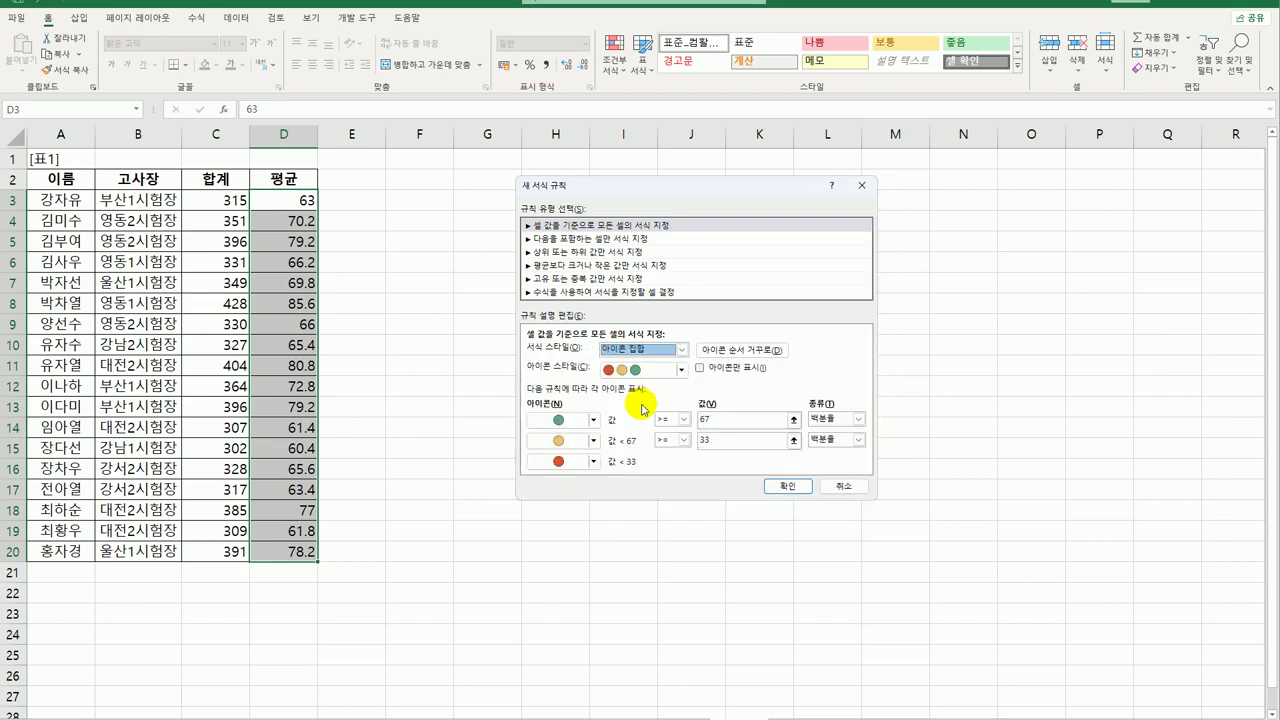
Step: Choose the three-star icon style for the 평균 icon set rule
click(655, 369)
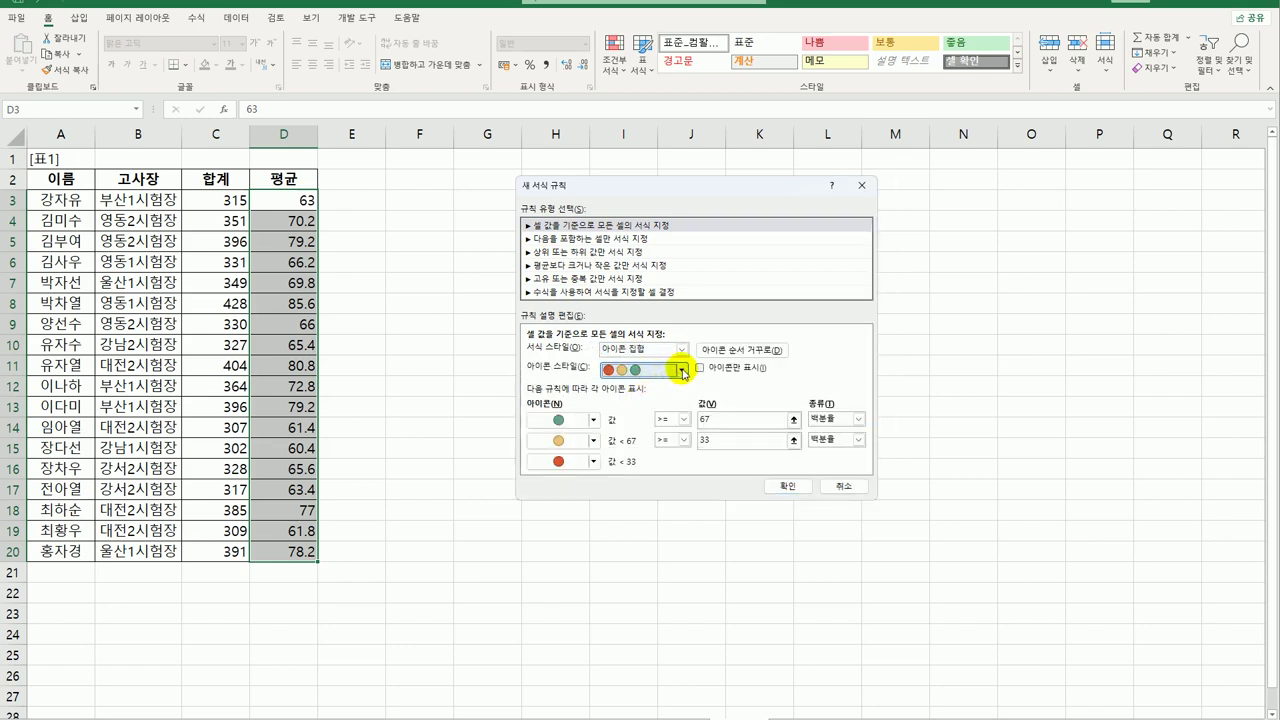
click(683, 370)
click(636, 478)
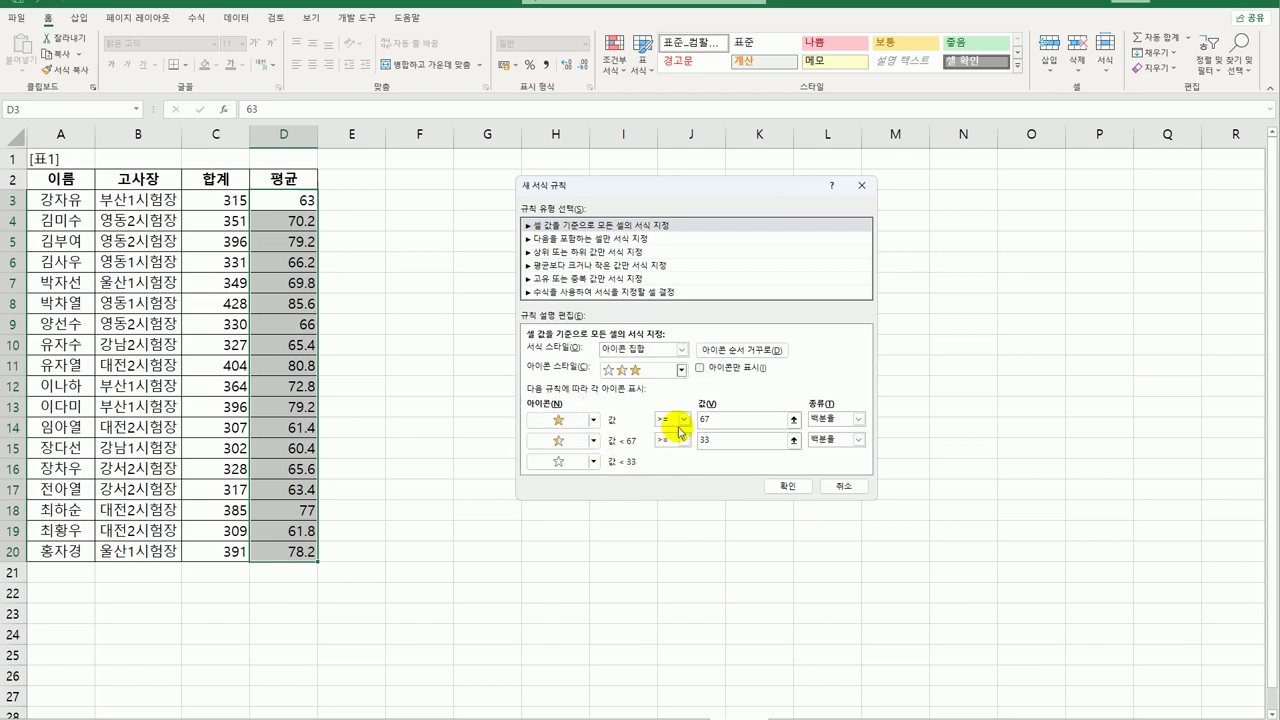
Step: Set the full-star threshold to 숫자 >= 80 and the half-star threshold to 숫자 >= 65, and apply the rule to the 평균 scores
click(858, 419)
click(818, 433)
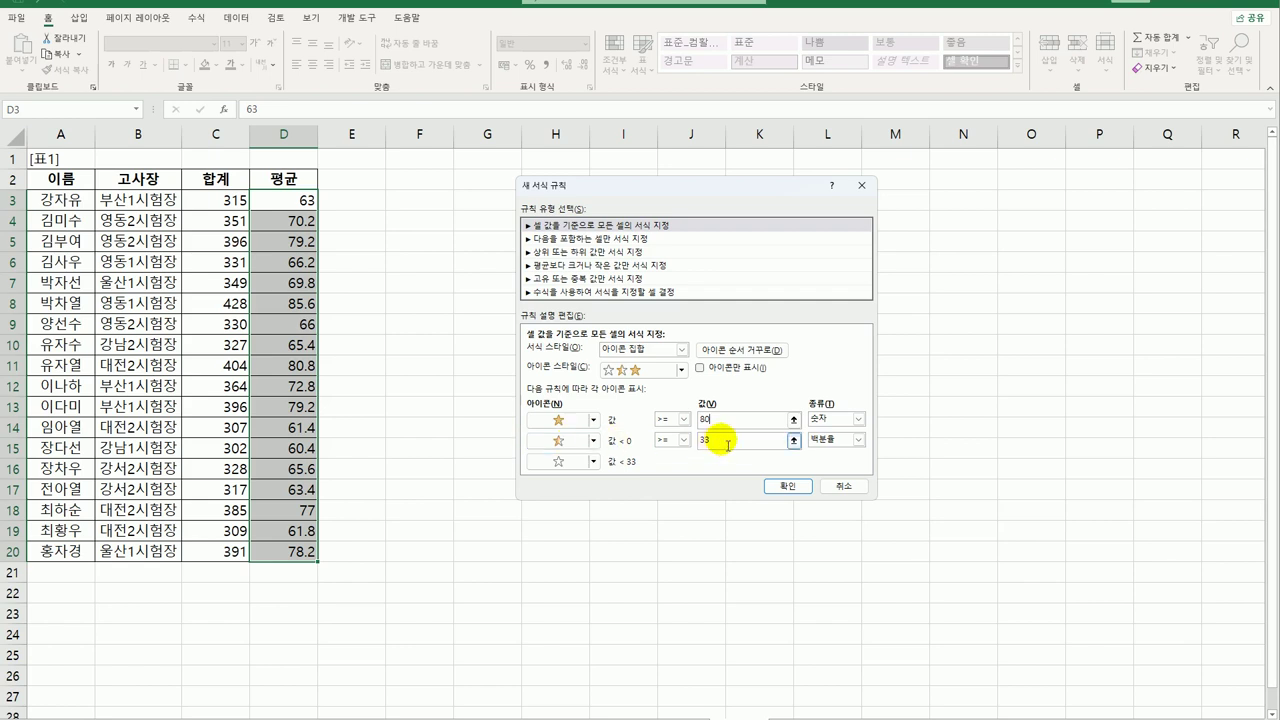
click(830, 439)
click(826, 460)
key(Up)
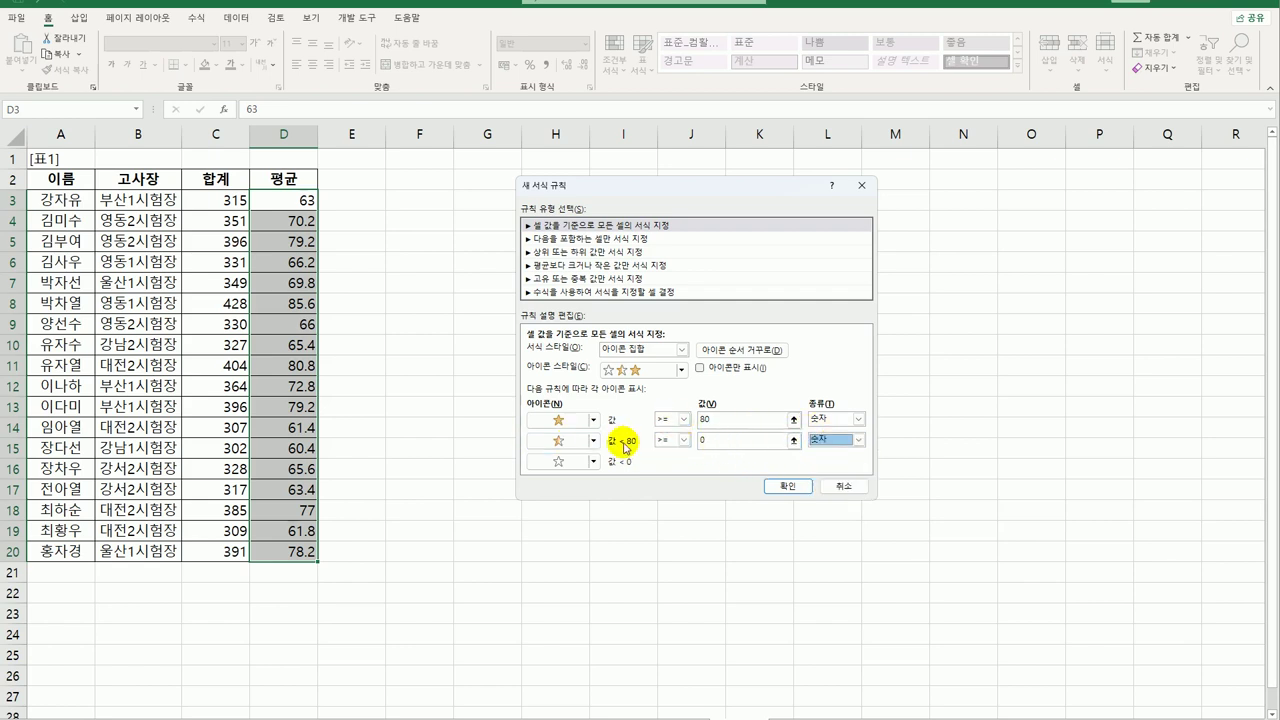
click(713, 440)
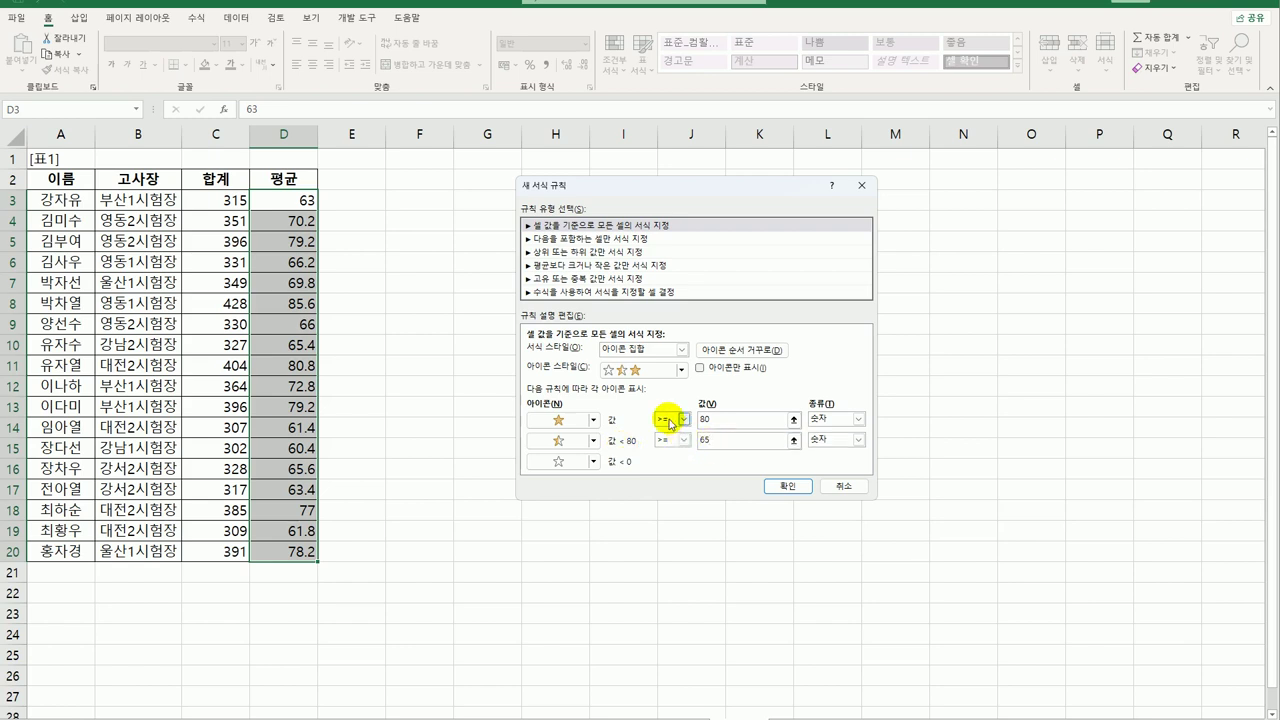
text(65)
click(787, 487)
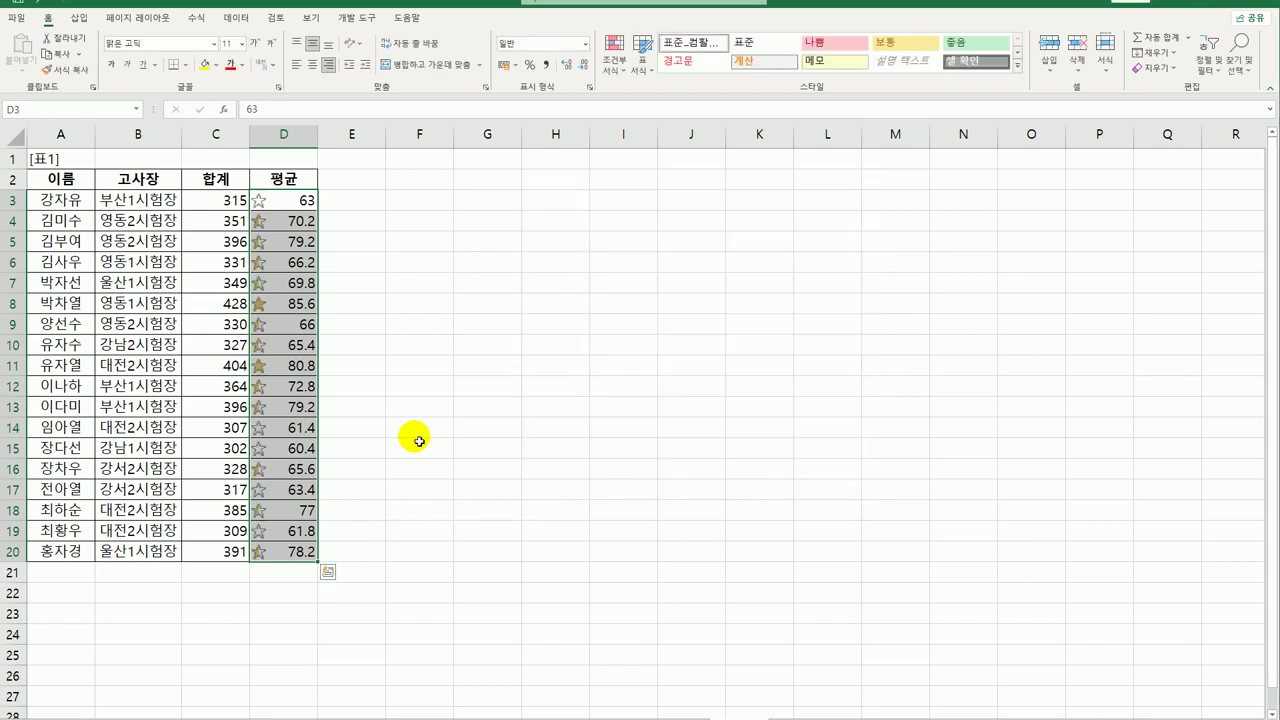
click(285, 303)
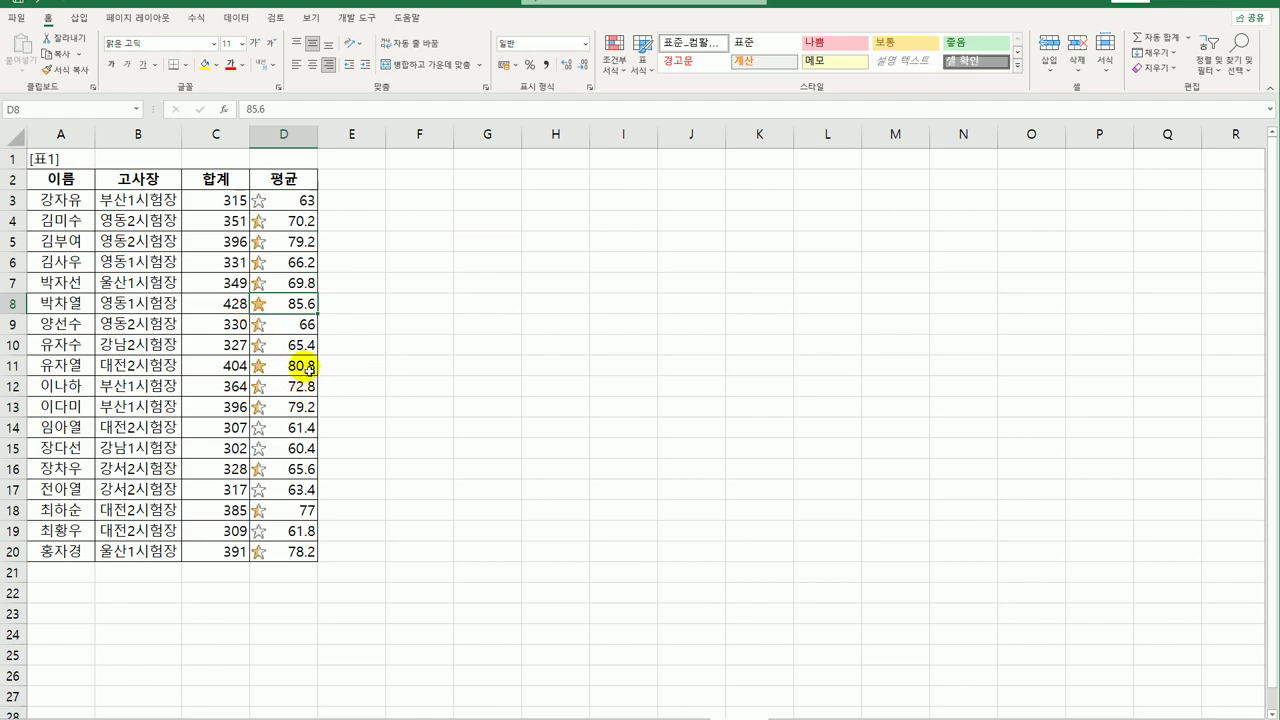
click(295, 345)
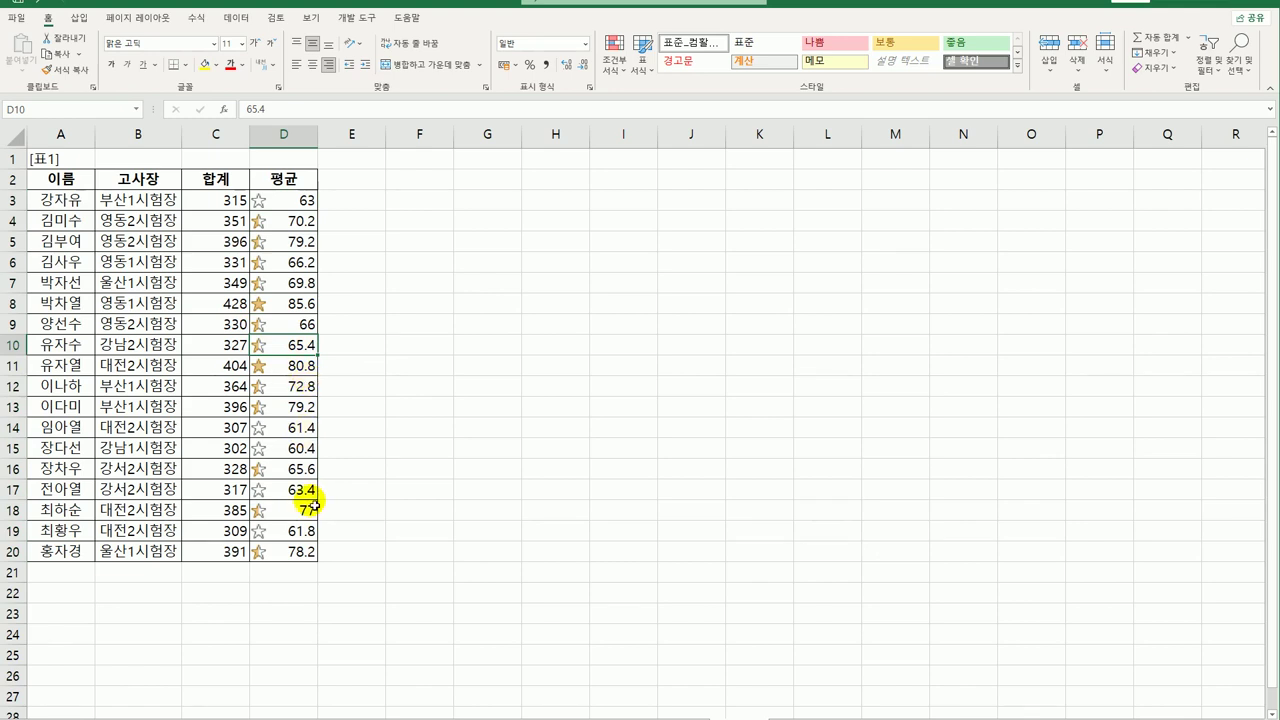
Step: Start a new 아이콘 집합 rule based on cell values for the 합계 scores in C3:C20
drag(190, 200, 230, 552)
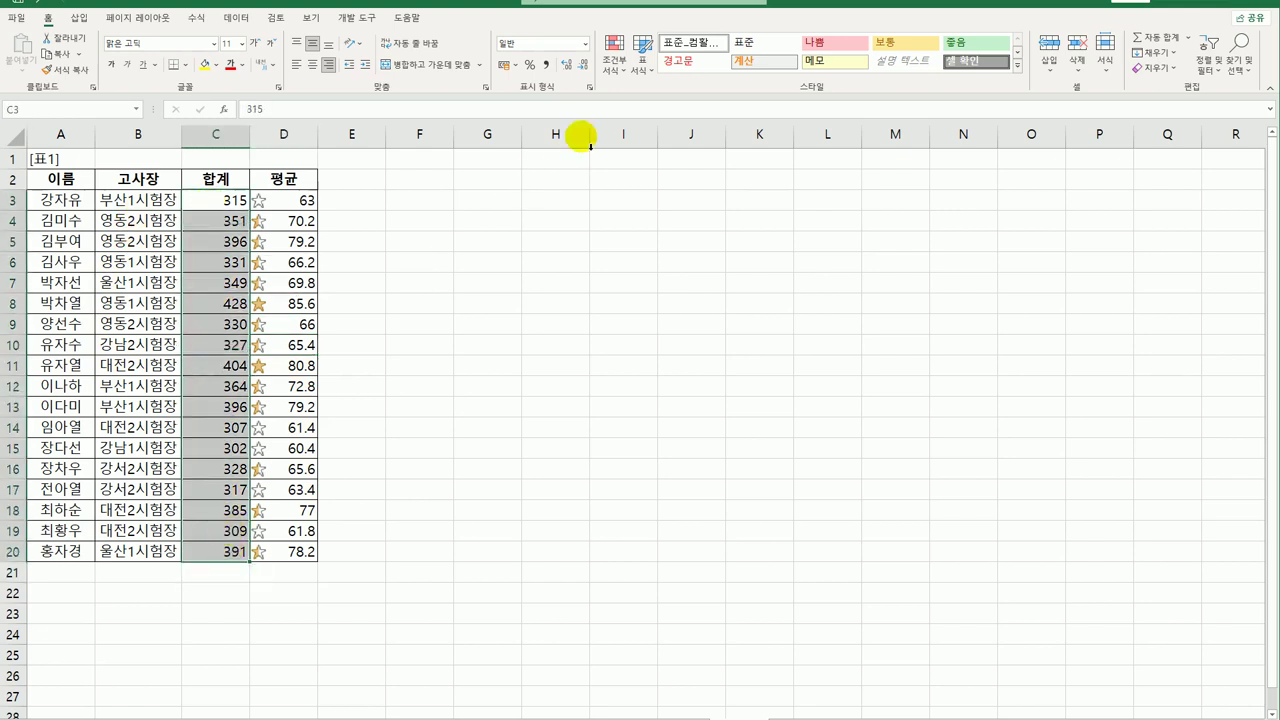
click(612, 58)
click(649, 257)
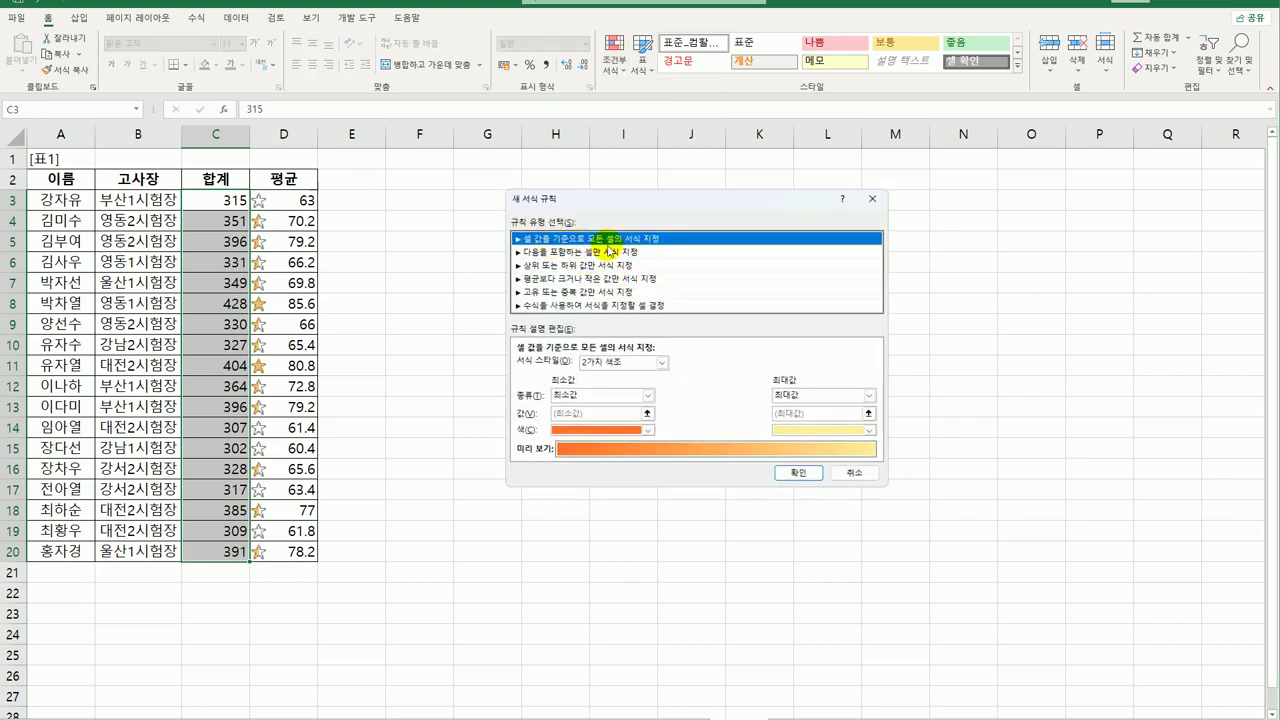
click(662, 362)
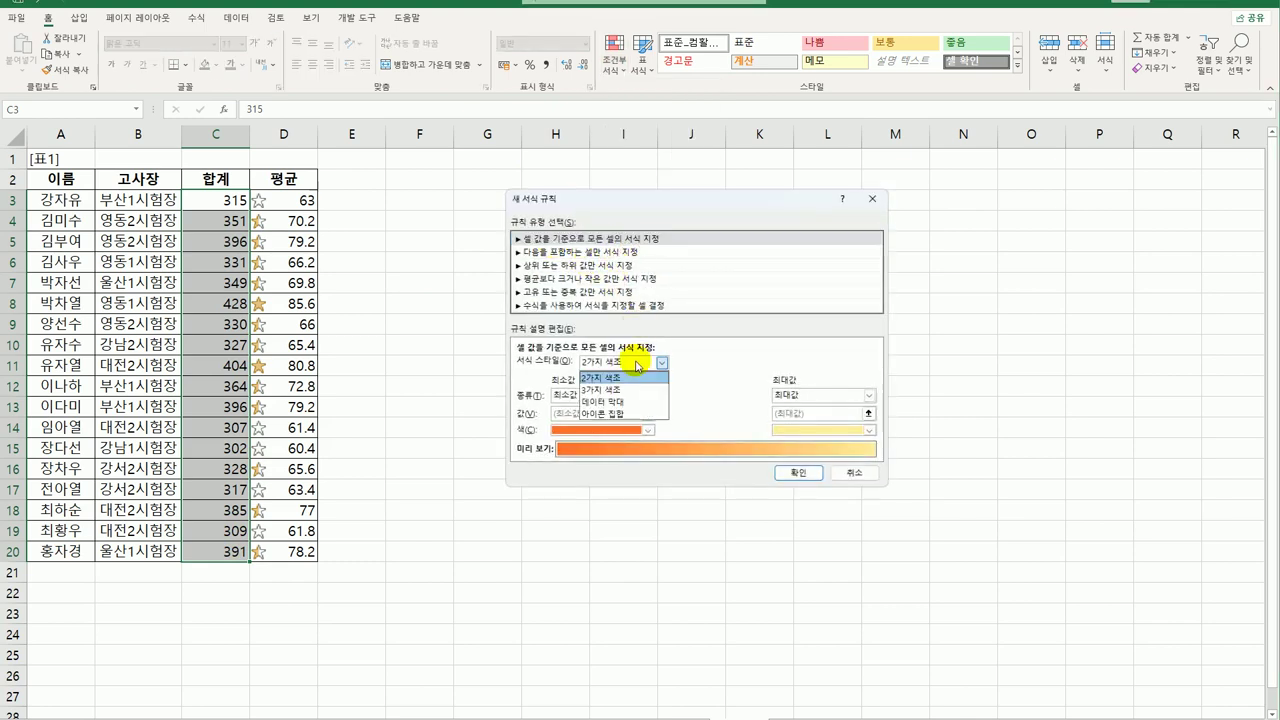
click(636, 414)
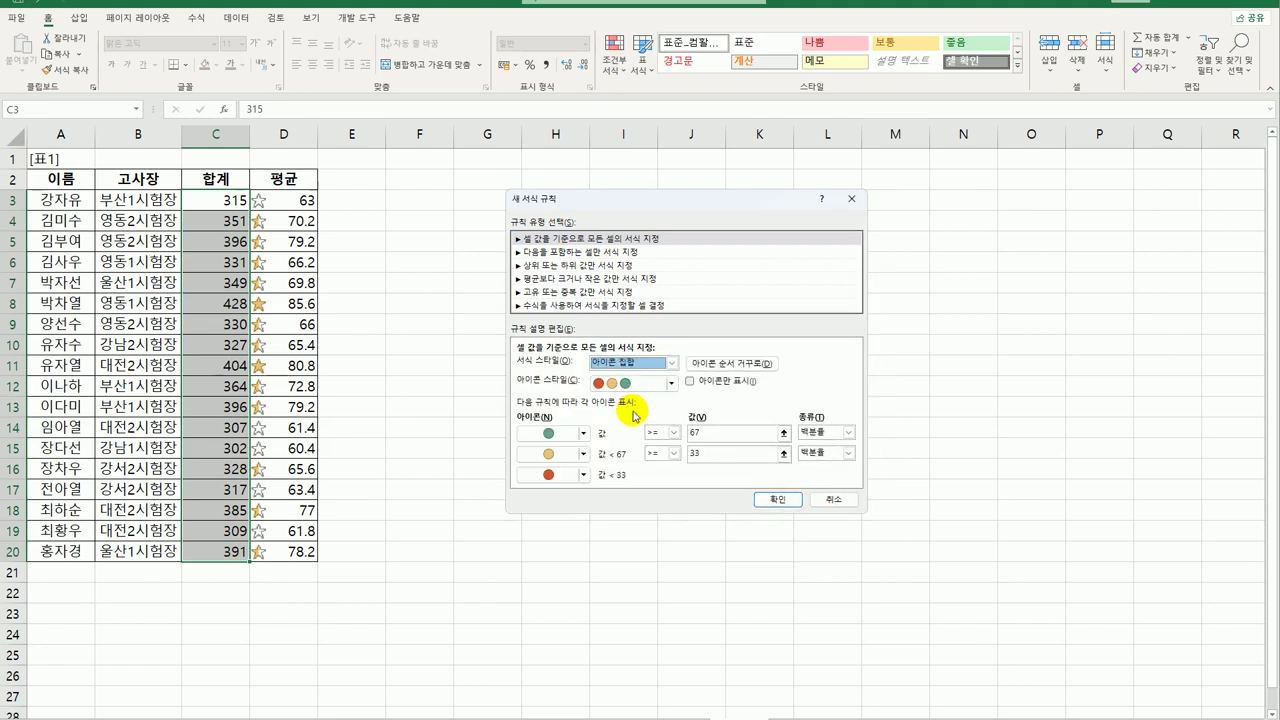
Step: Choose the five-quarter circle icon style for the 합계 icon set rule
click(615, 383)
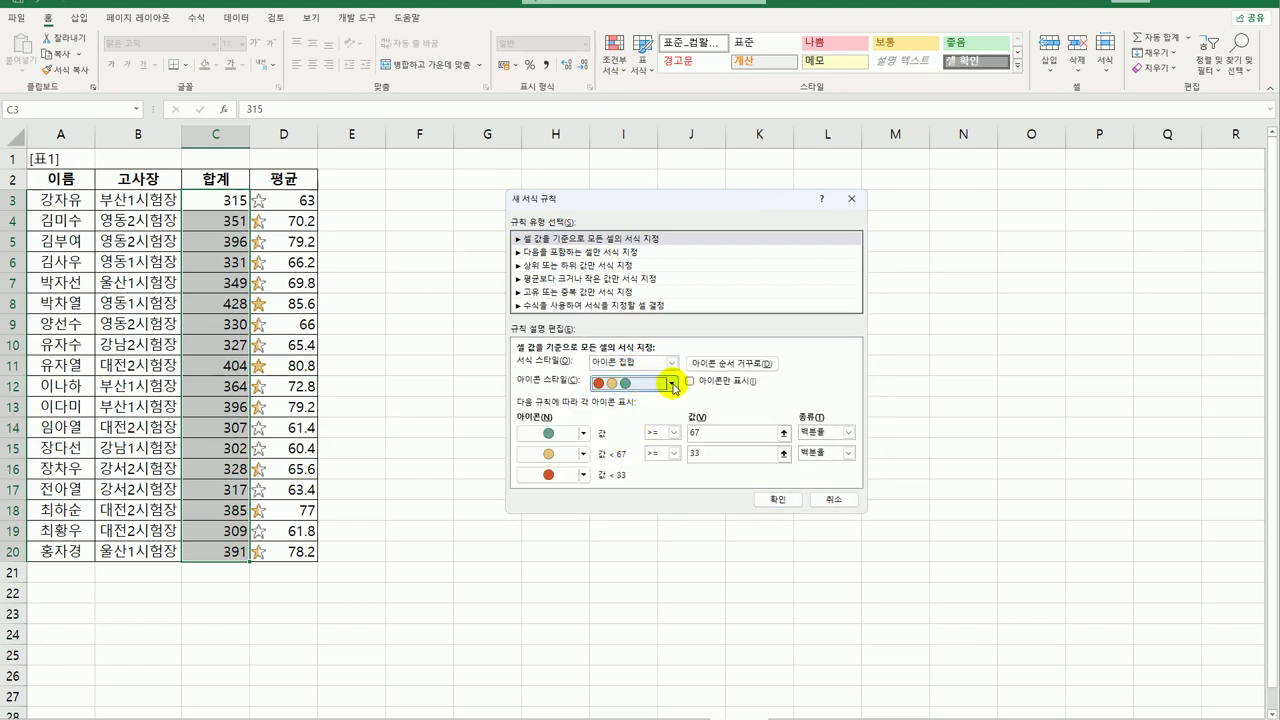
click(673, 384)
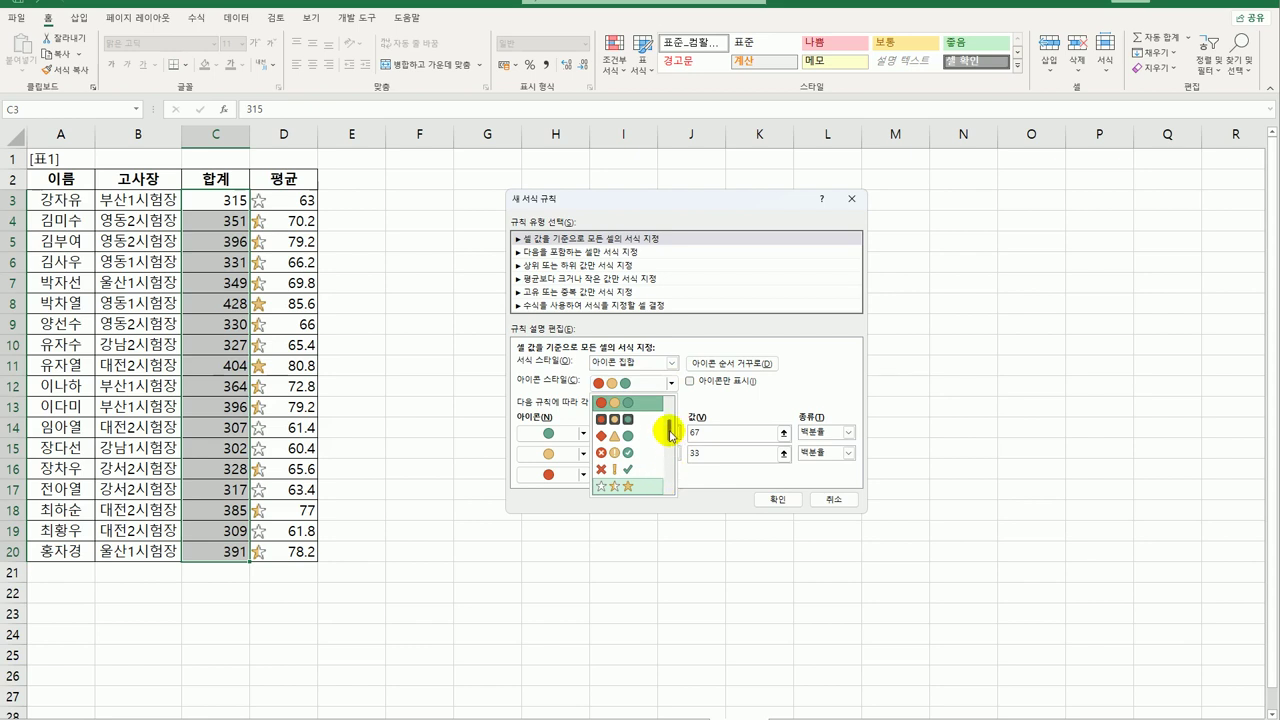
drag(670, 432, 677, 466)
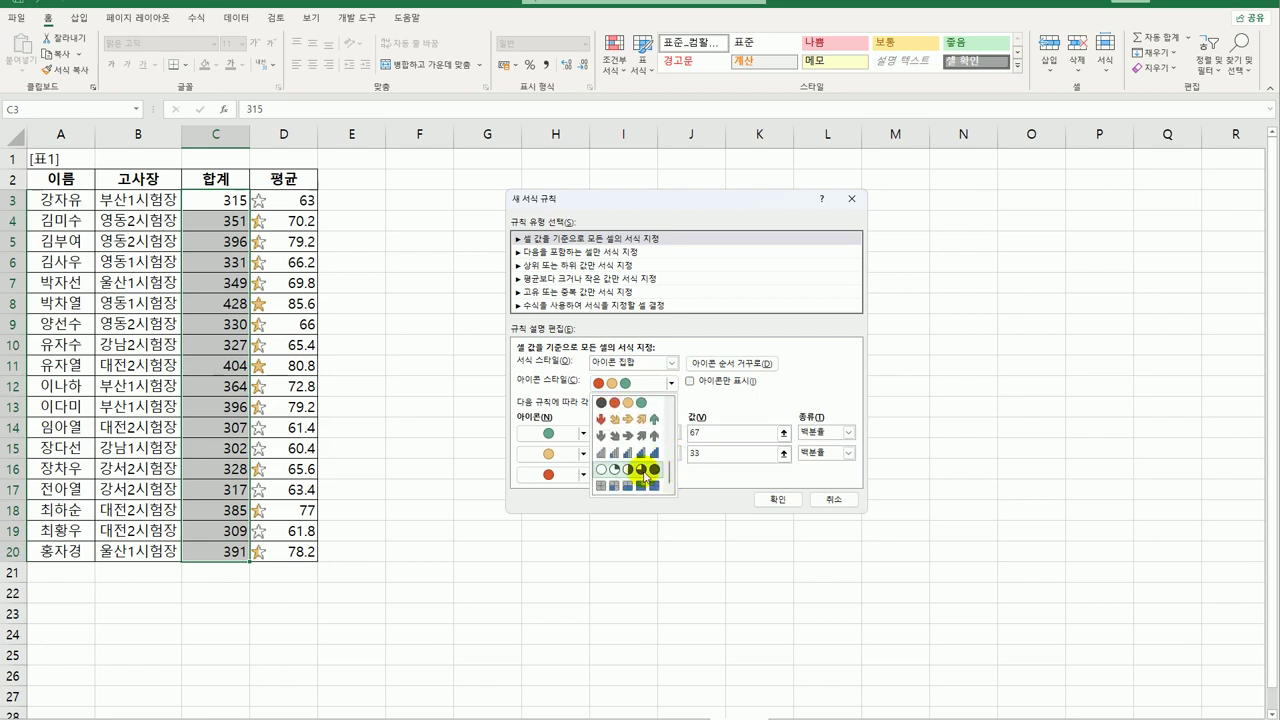
click(644, 470)
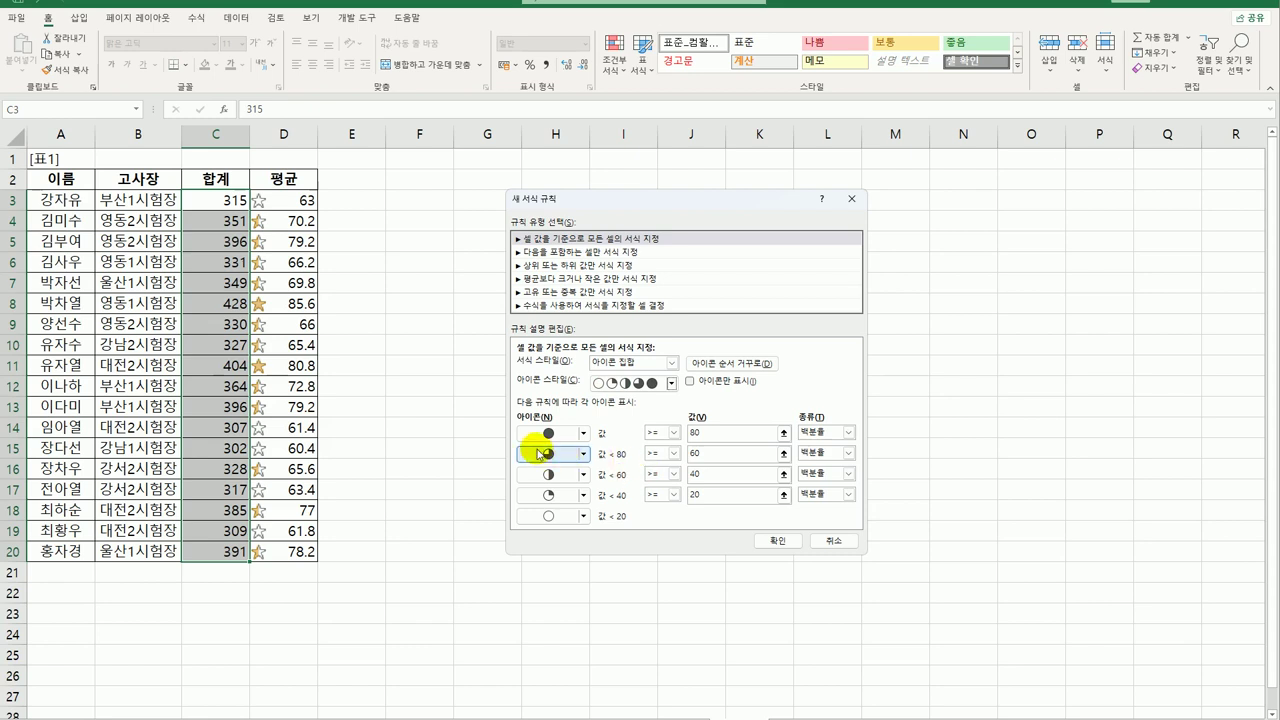
Step: Set the full-circle threshold to 90 and the three-quarter-circle threshold to 70 백분율, and apply the rule to the 합계 scores
click(736, 433)
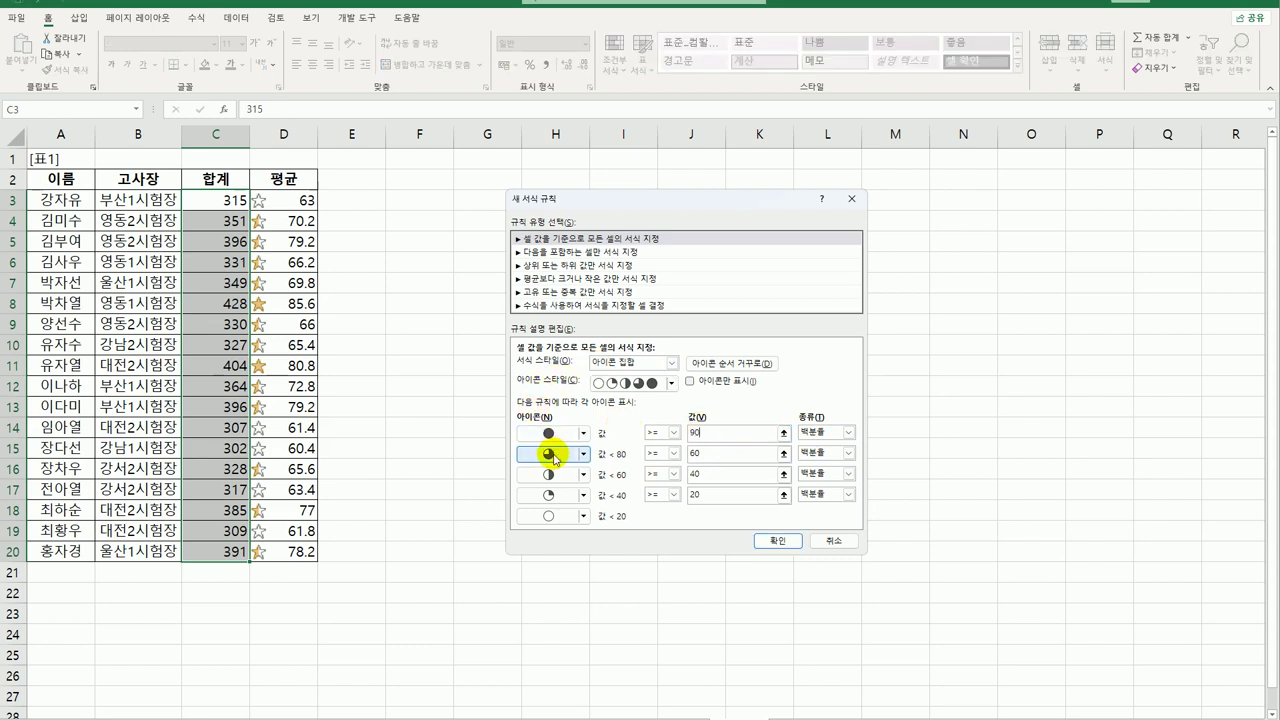
click(697, 456)
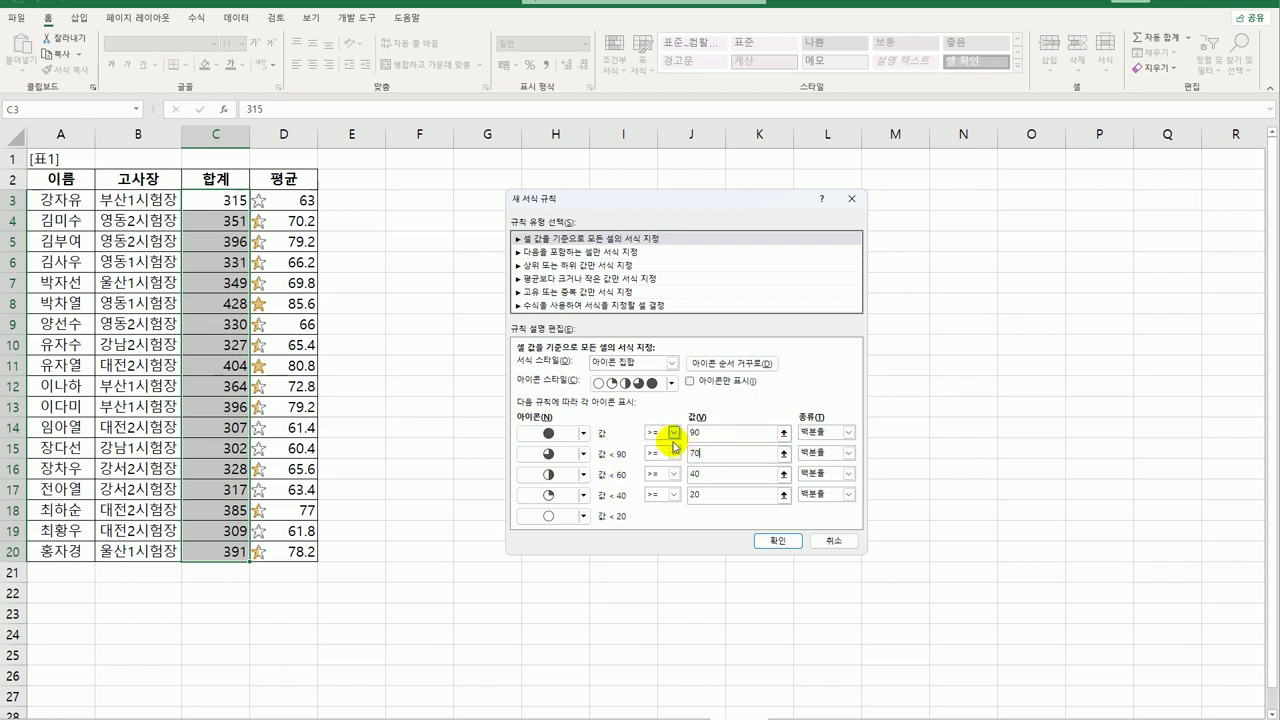
click(689, 476)
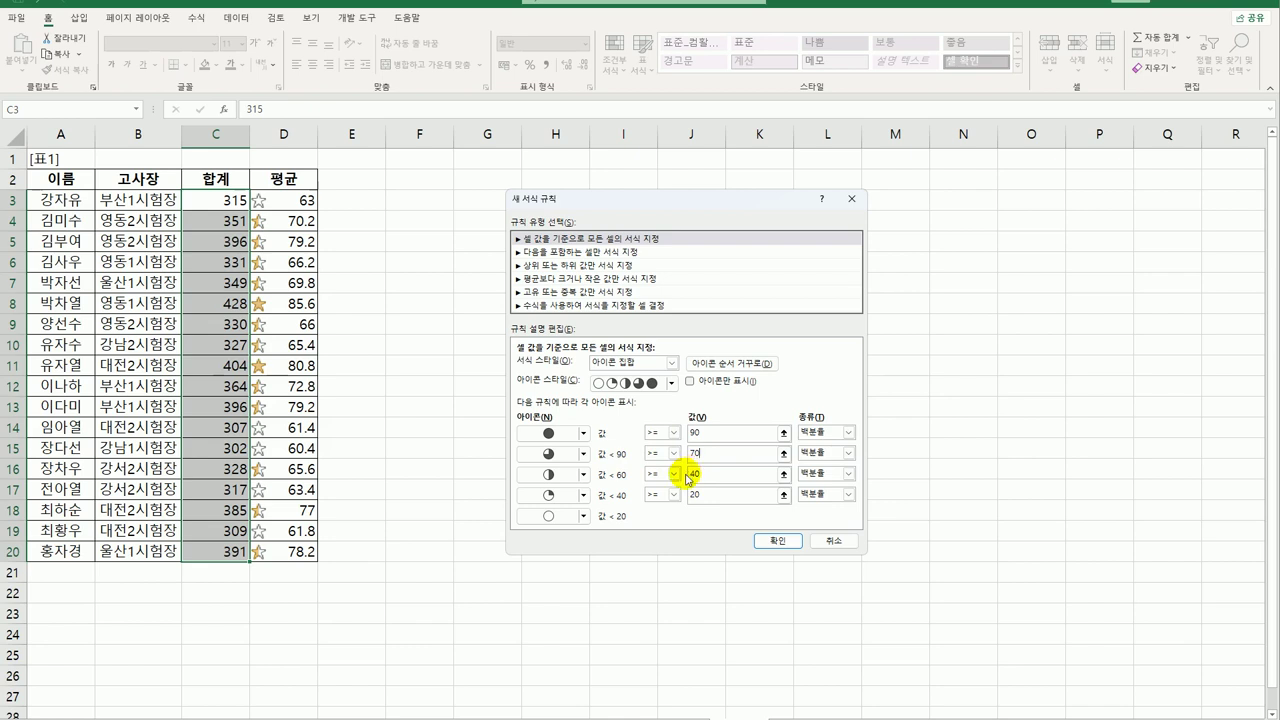
click(694, 479)
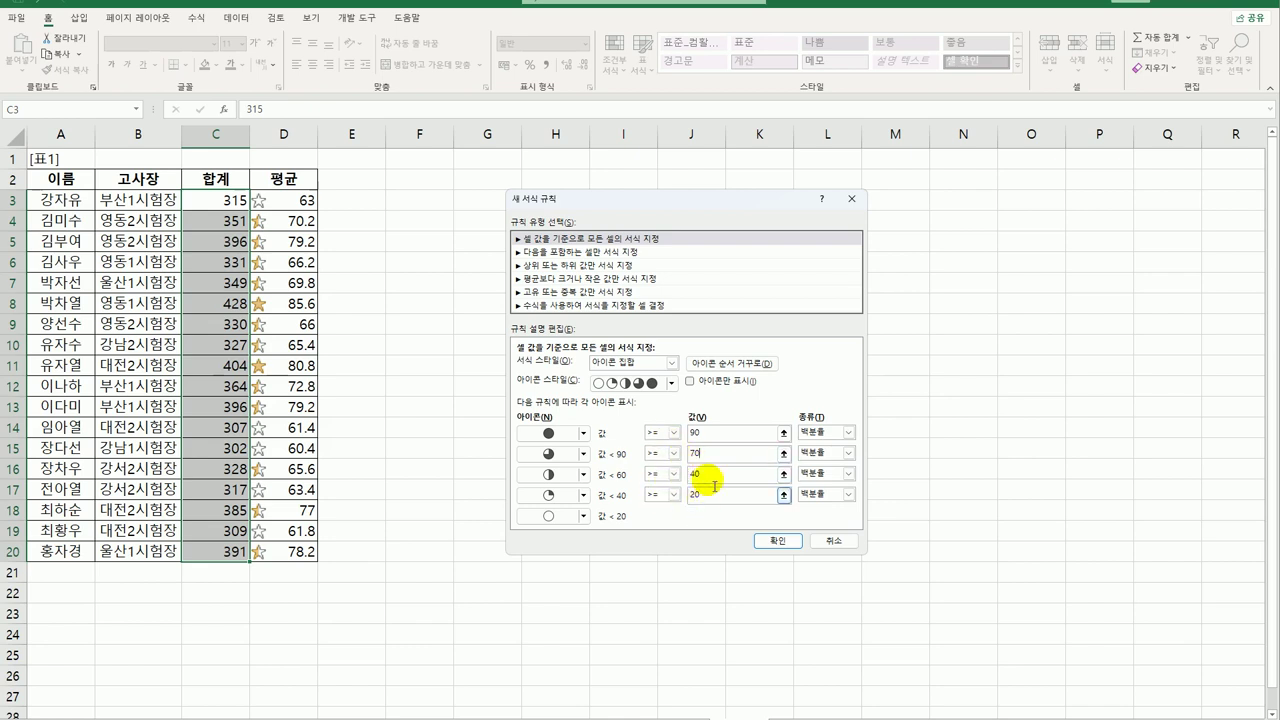
click(779, 542)
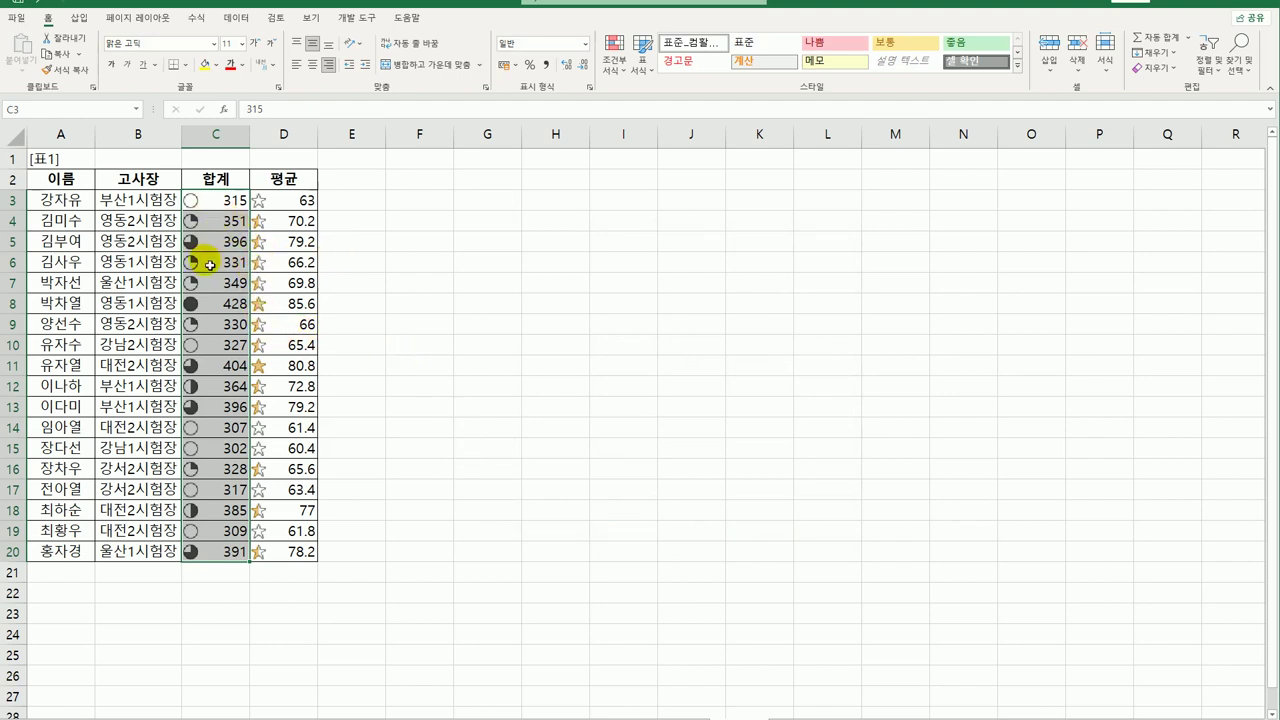
Step: Review the 합계 circle icons and the conditional formatting results on the earlier sheets
click(226, 306)
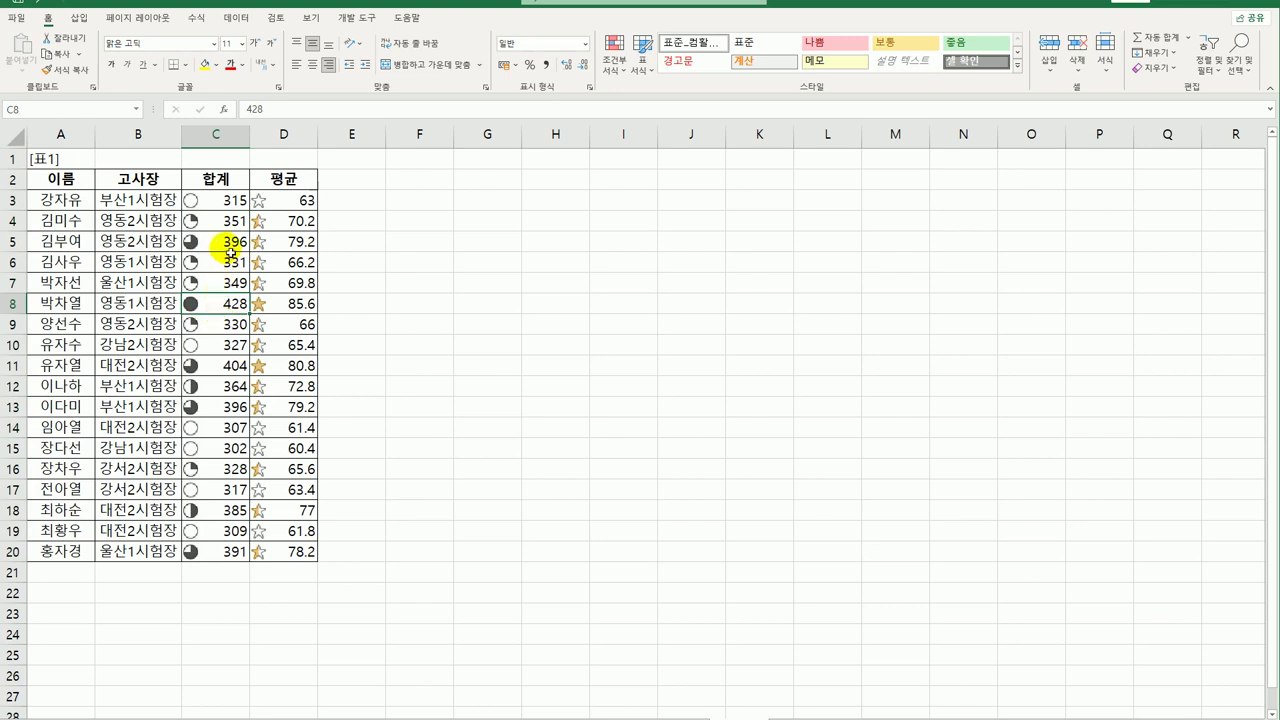
click(229, 242)
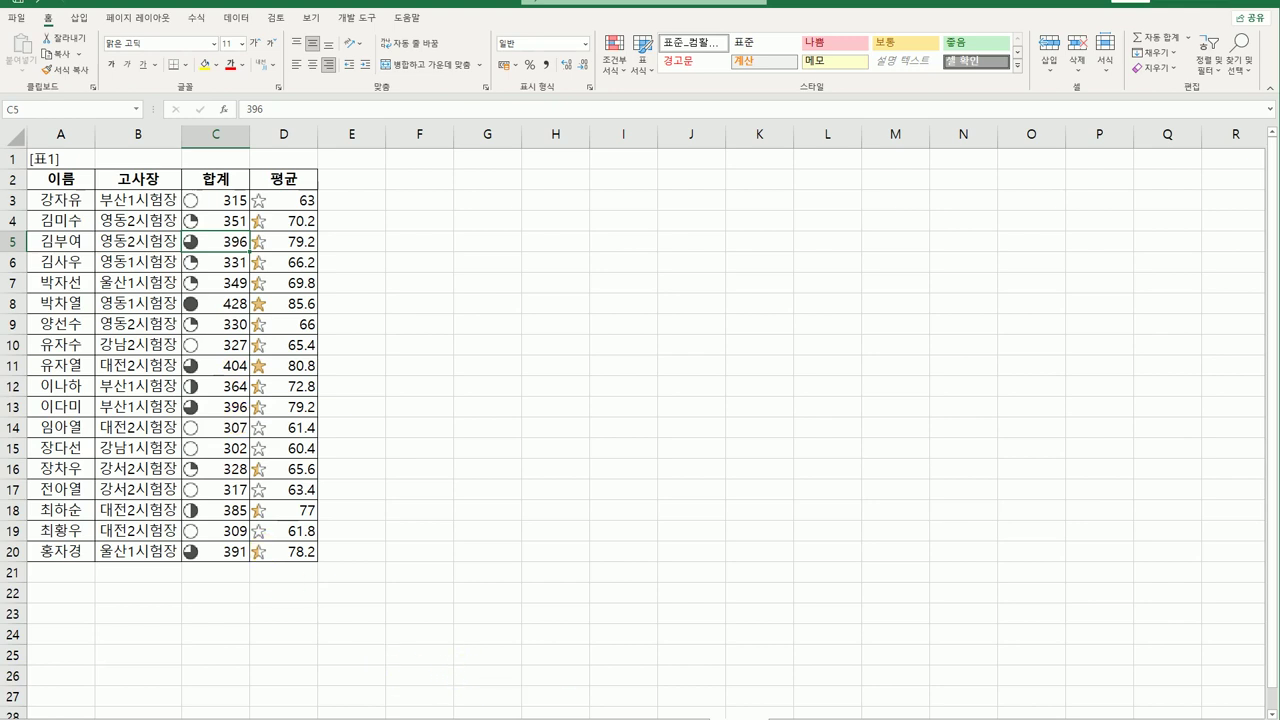
click(60, 158)
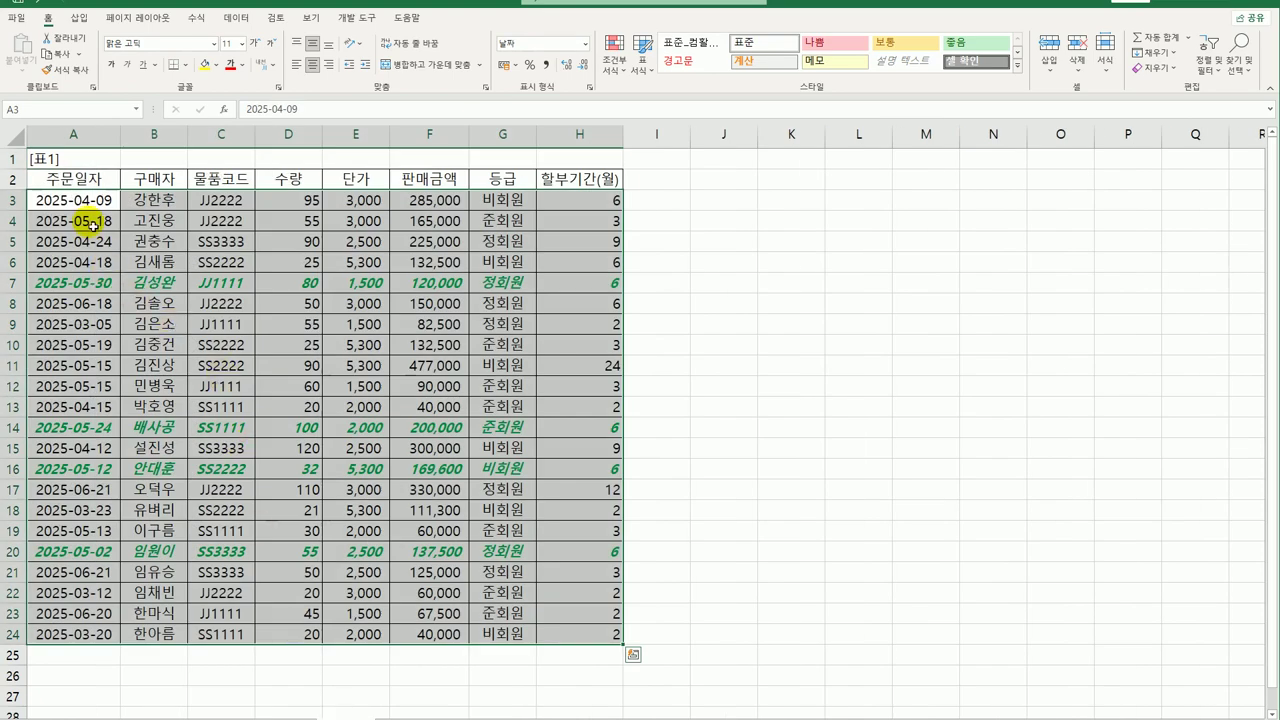
click(93, 207)
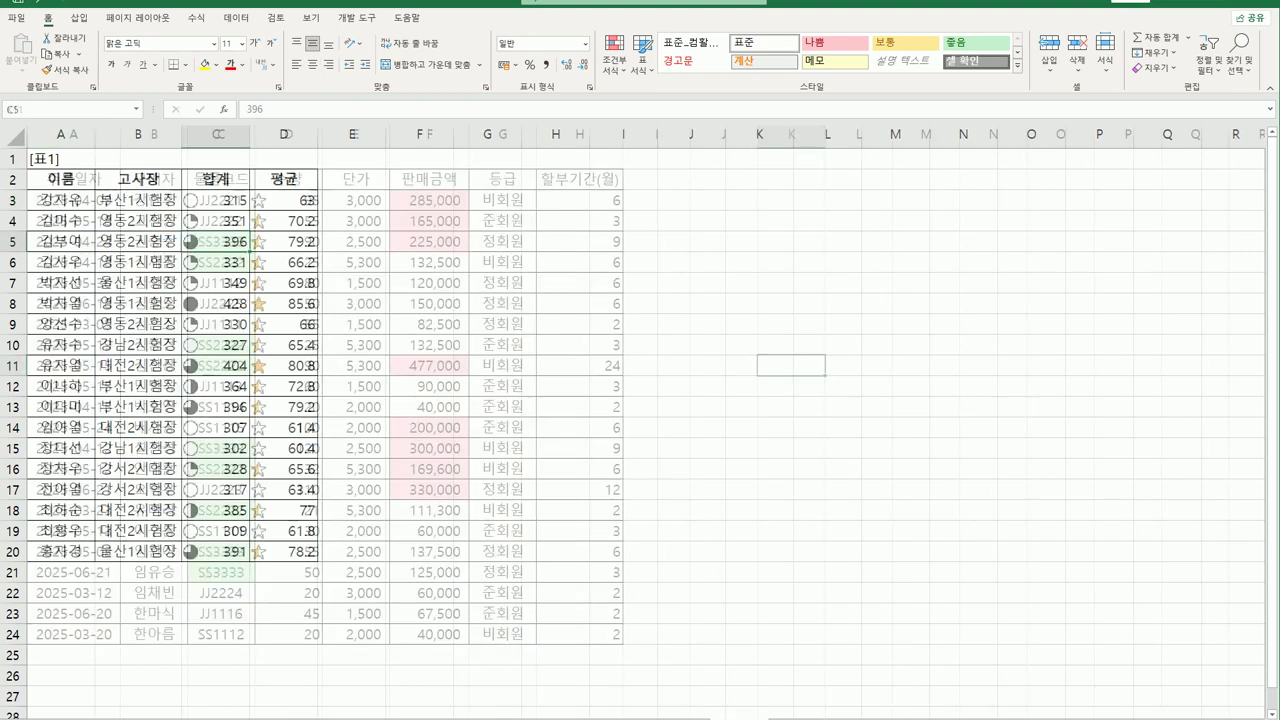
click(221, 207)
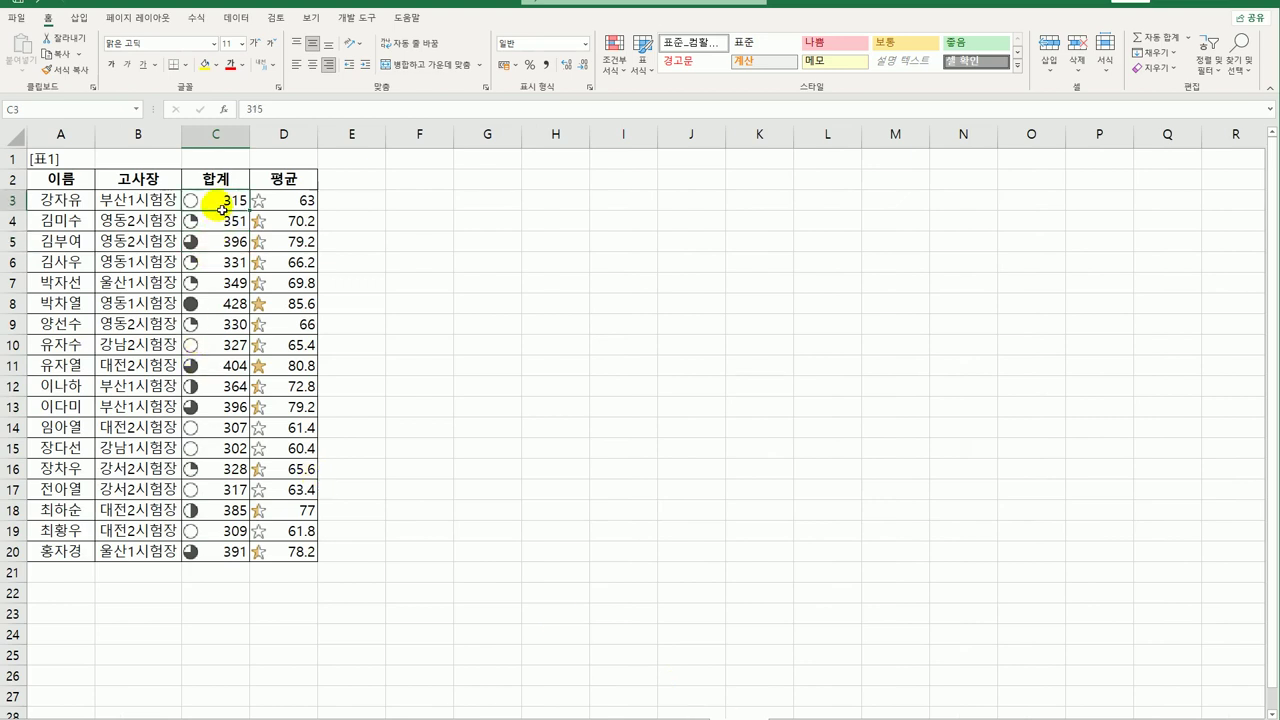